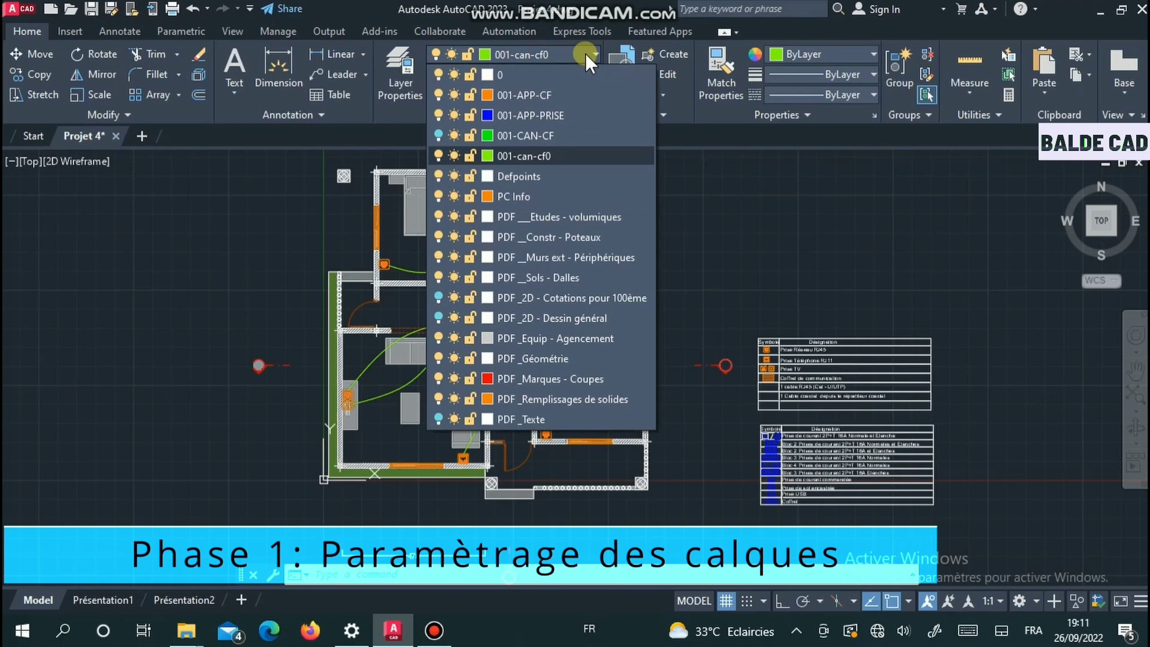
# - Make layer 0 current and turn off the 001-can-cf0 layer
pyautogui.click(516, 73)
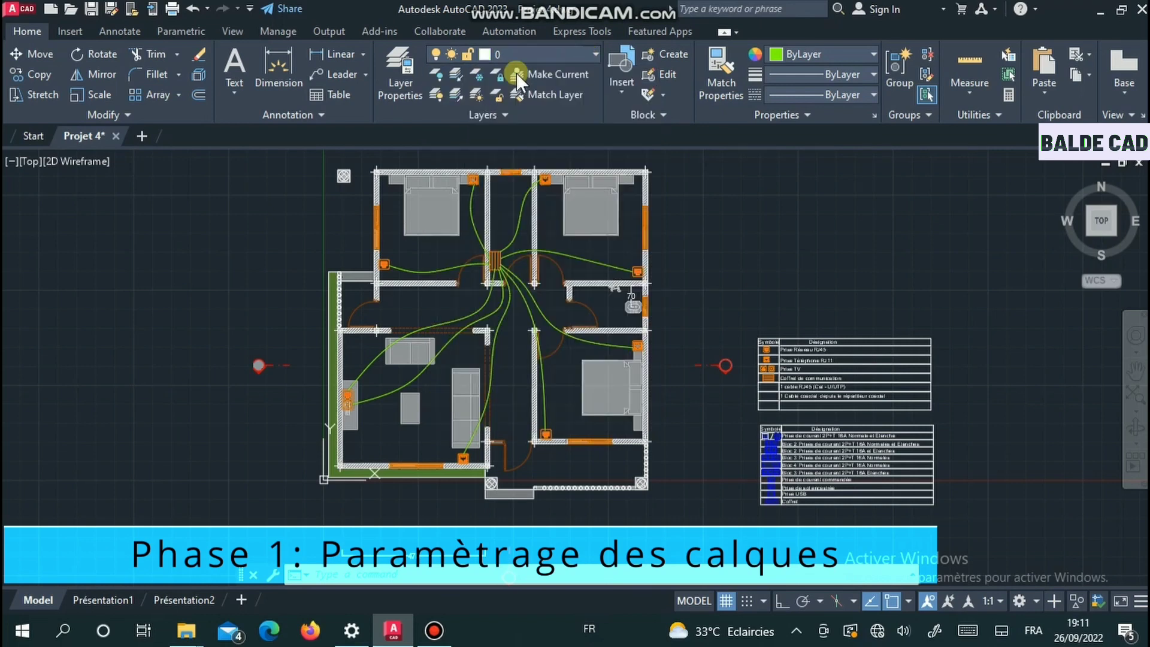
pyautogui.click(590, 52)
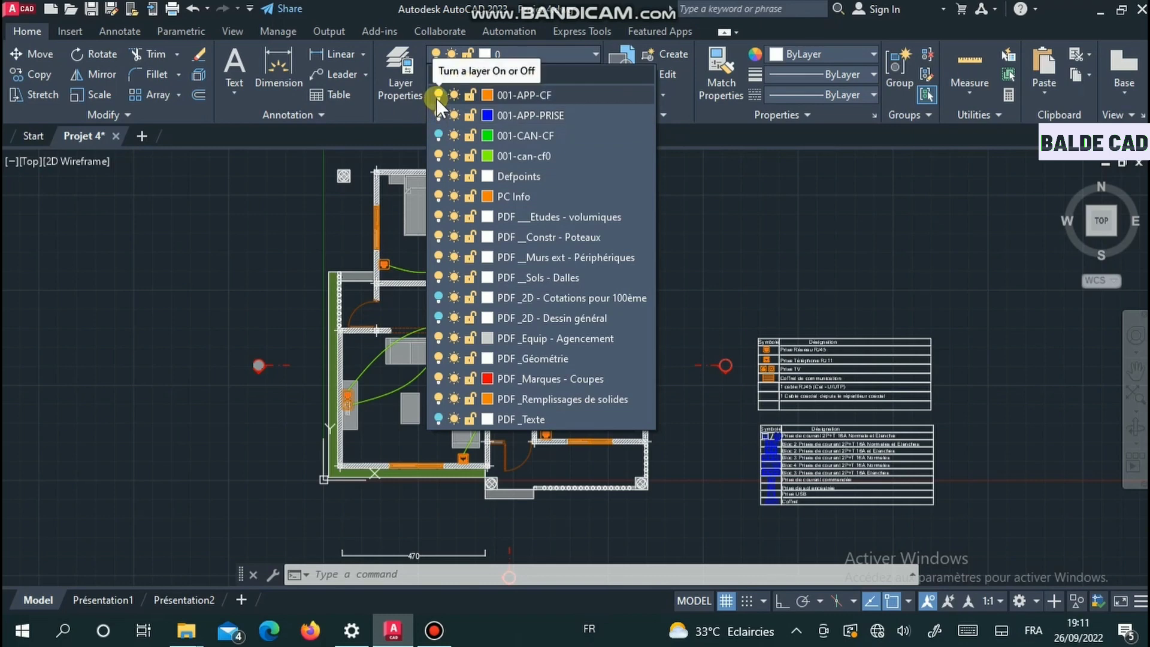
pyautogui.click(436, 154)
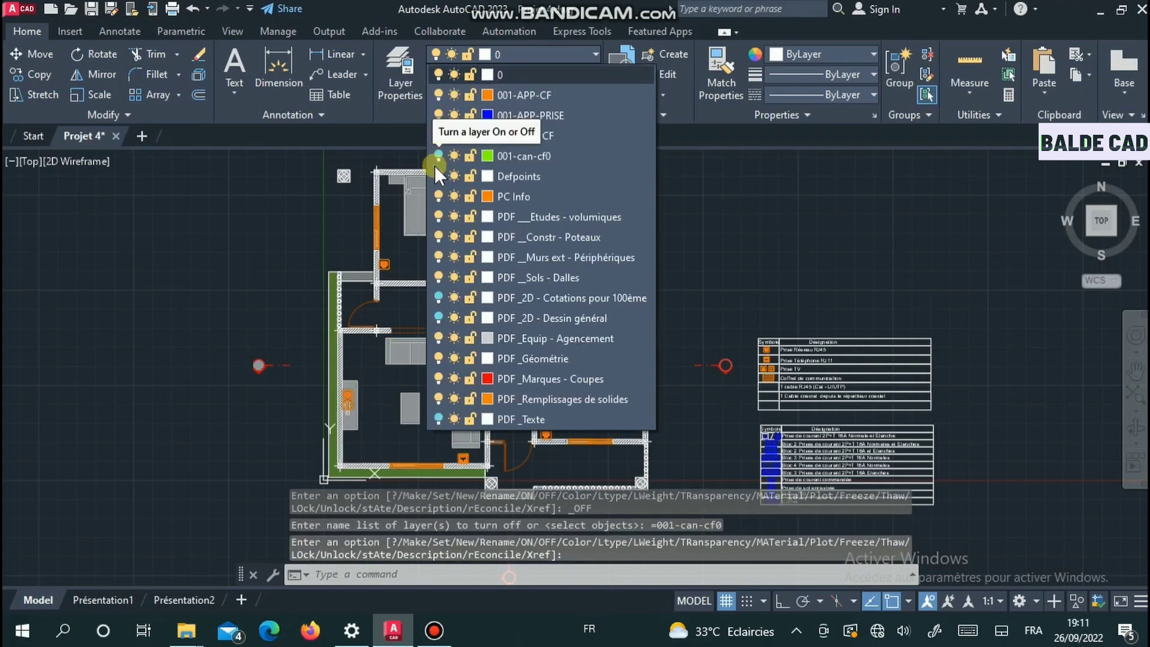
pyautogui.click(761, 206)
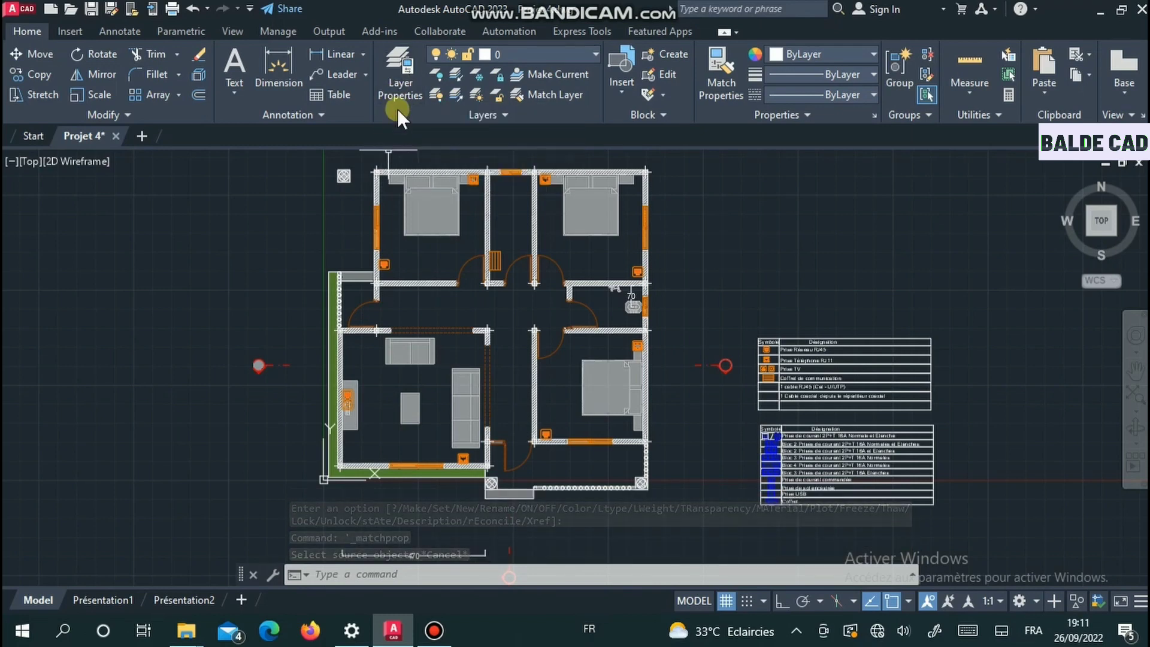
# - Create a new layer named 001-CAN-PC in the layer manager
pyautogui.click(398, 77)
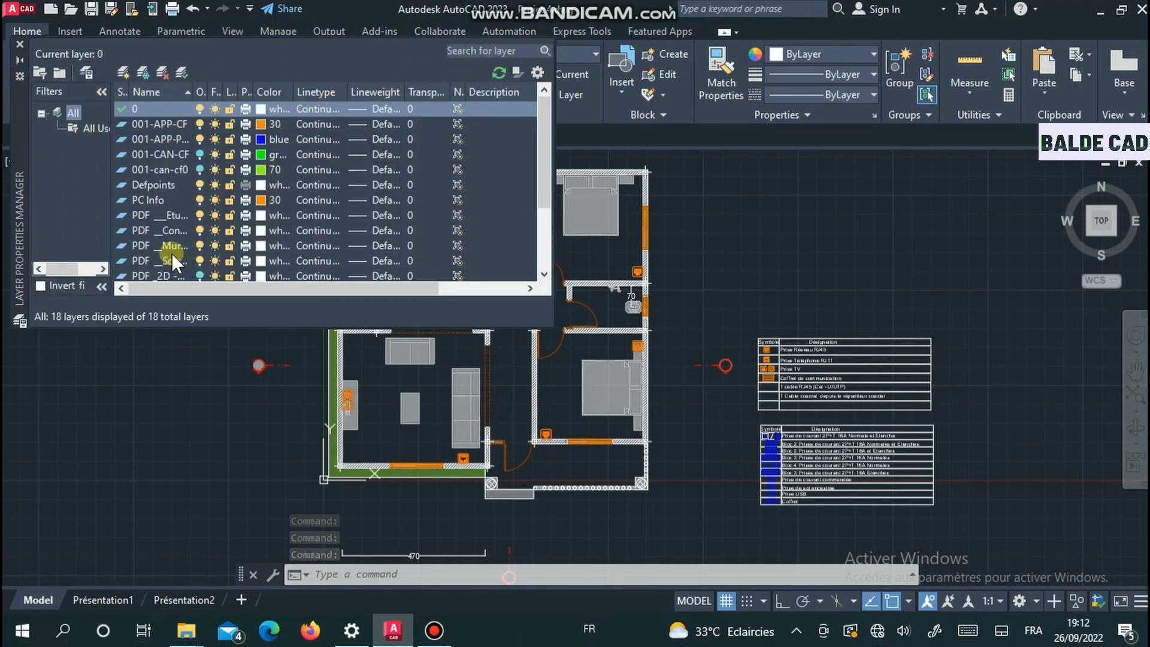
pyautogui.click(123, 70)
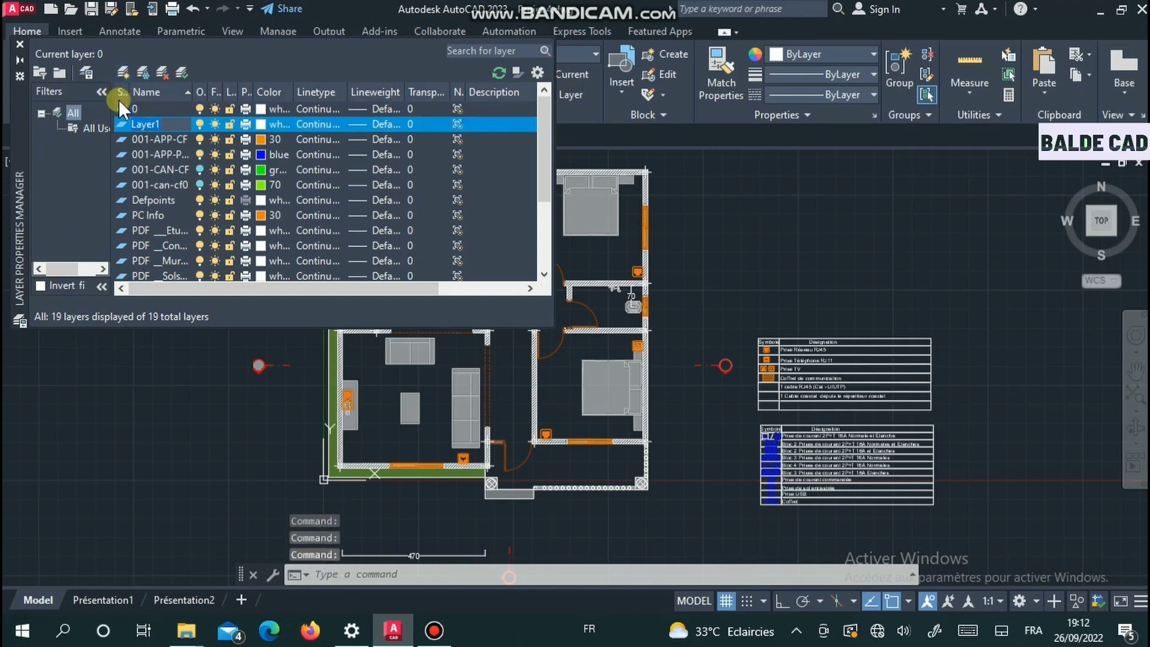
pyautogui.write('PC')
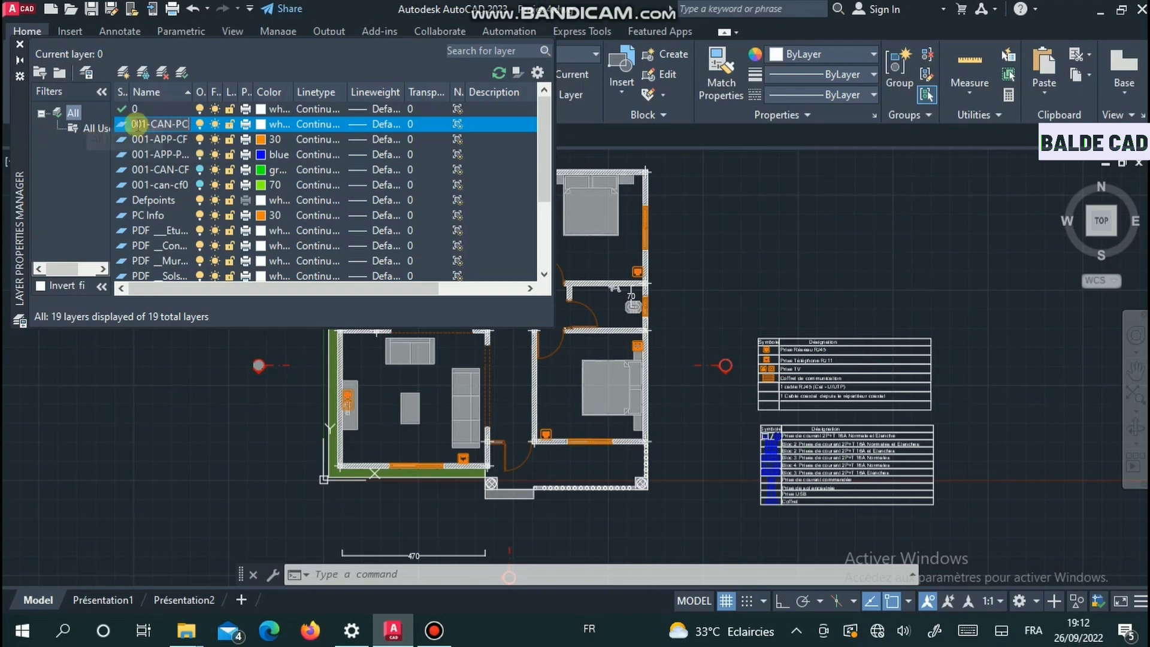
# - Set the colour of layer 001-CAN-PC to magenta and close the layer manager
pyautogui.click(259, 125)
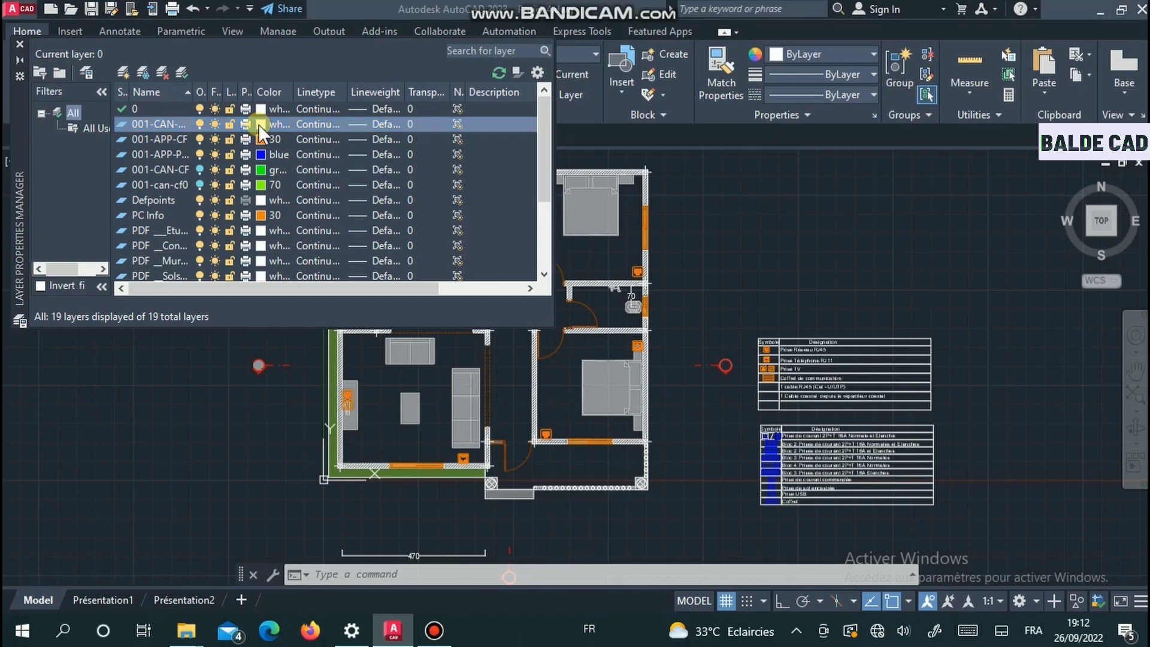
pyautogui.click(520, 351)
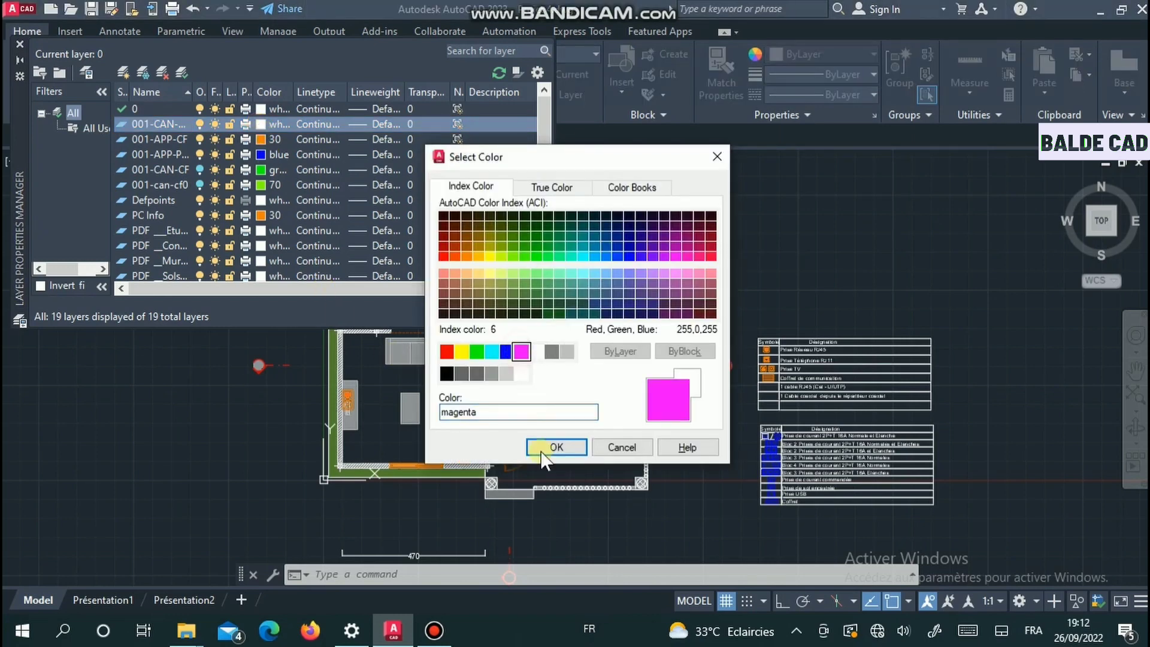
pyautogui.click(541, 446)
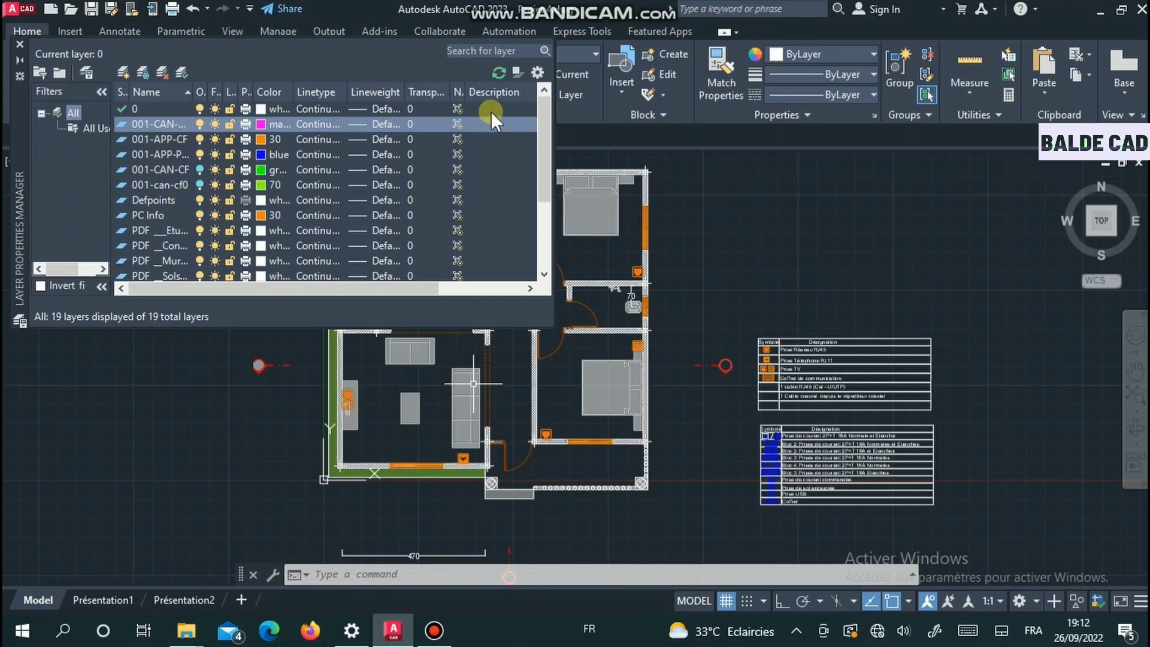
pyautogui.click(20, 43)
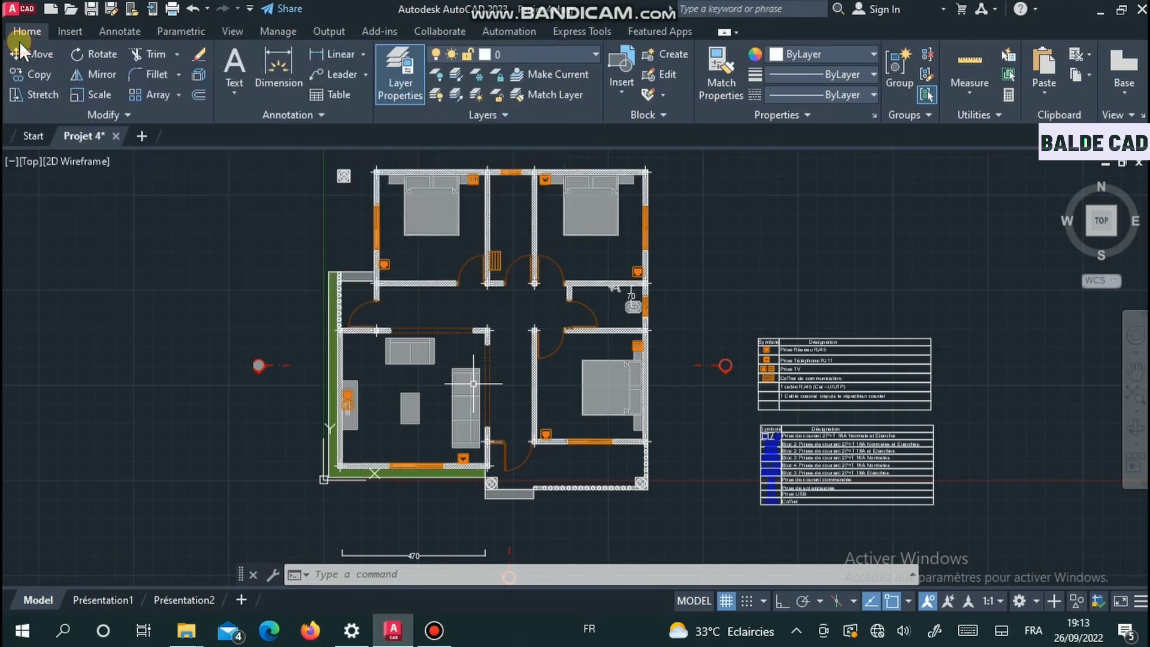
# - Make 001-CAN-PC the current layer
pyautogui.scroll(2, 767, 481)
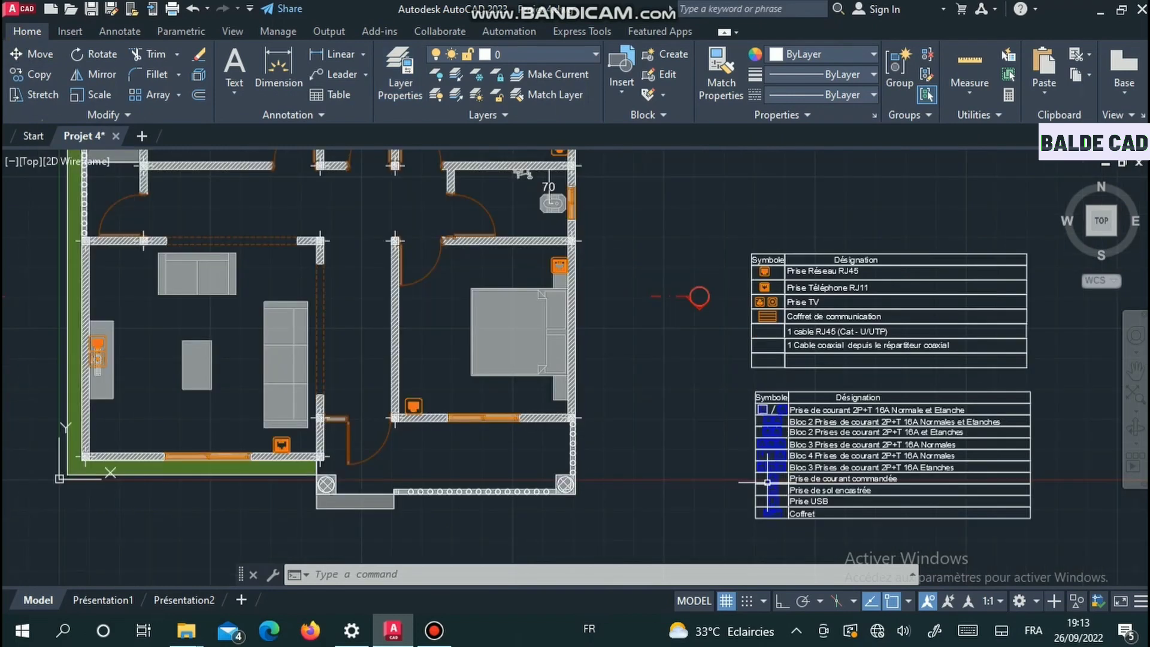
pyautogui.click(583, 53)
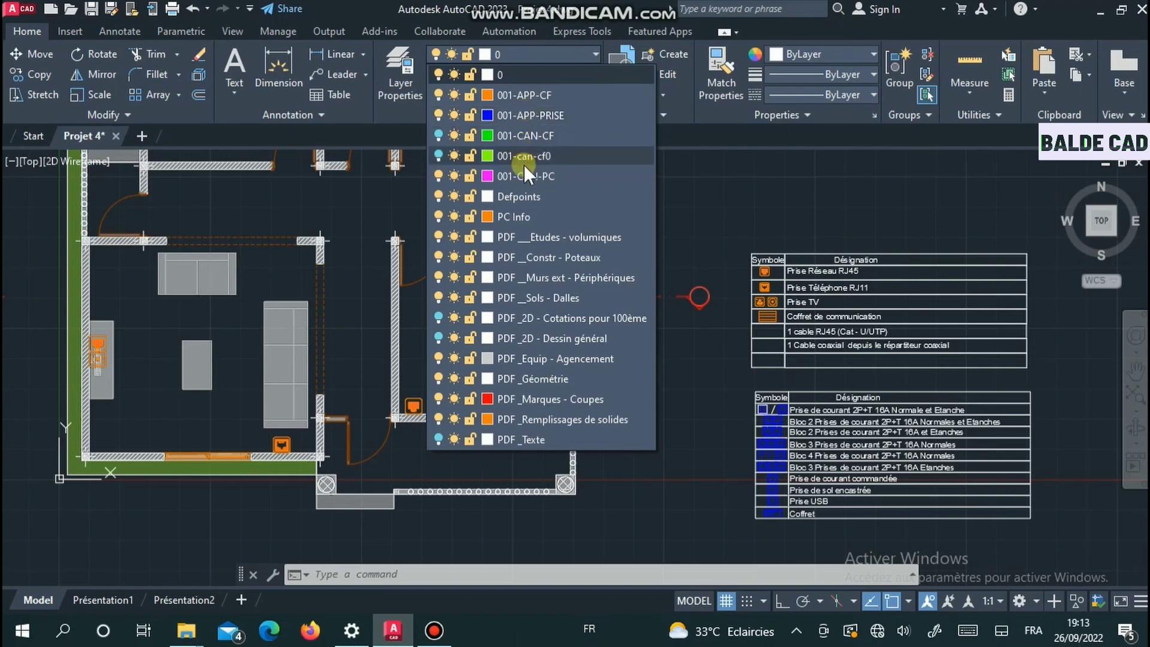
pyautogui.click(583, 177)
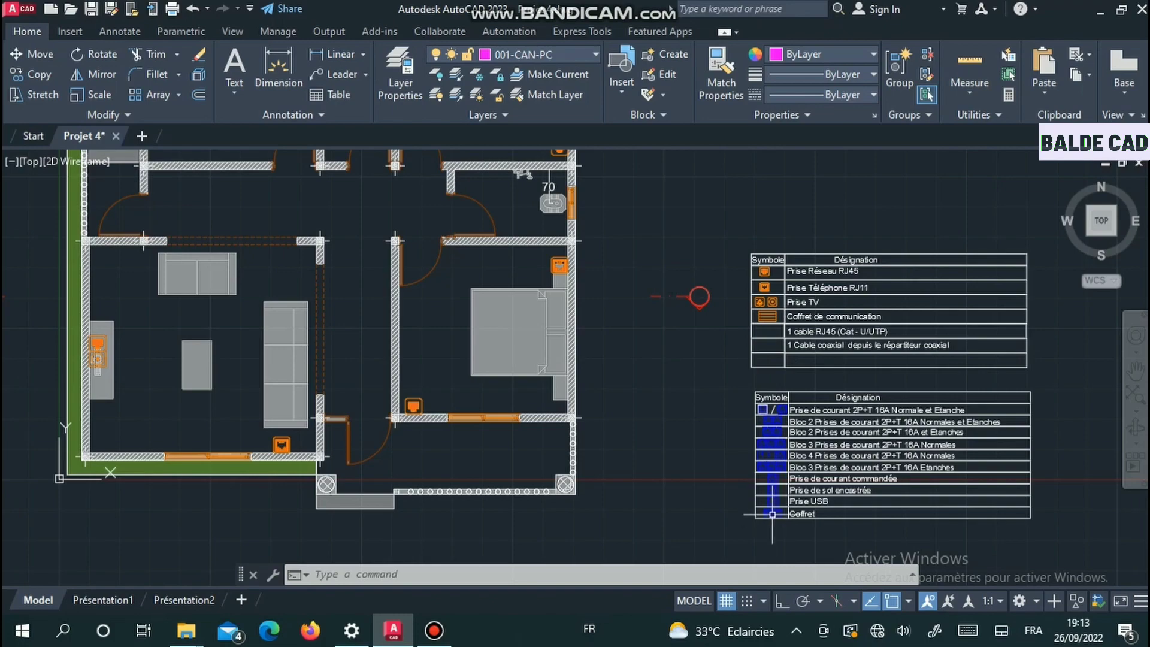
# - Copy the legend's normal 2P+T 16A socket symbol onto the INFO outlet beside the lower-right bedroom's window wall, with object snap off
pyautogui.scroll(4, 773, 513)
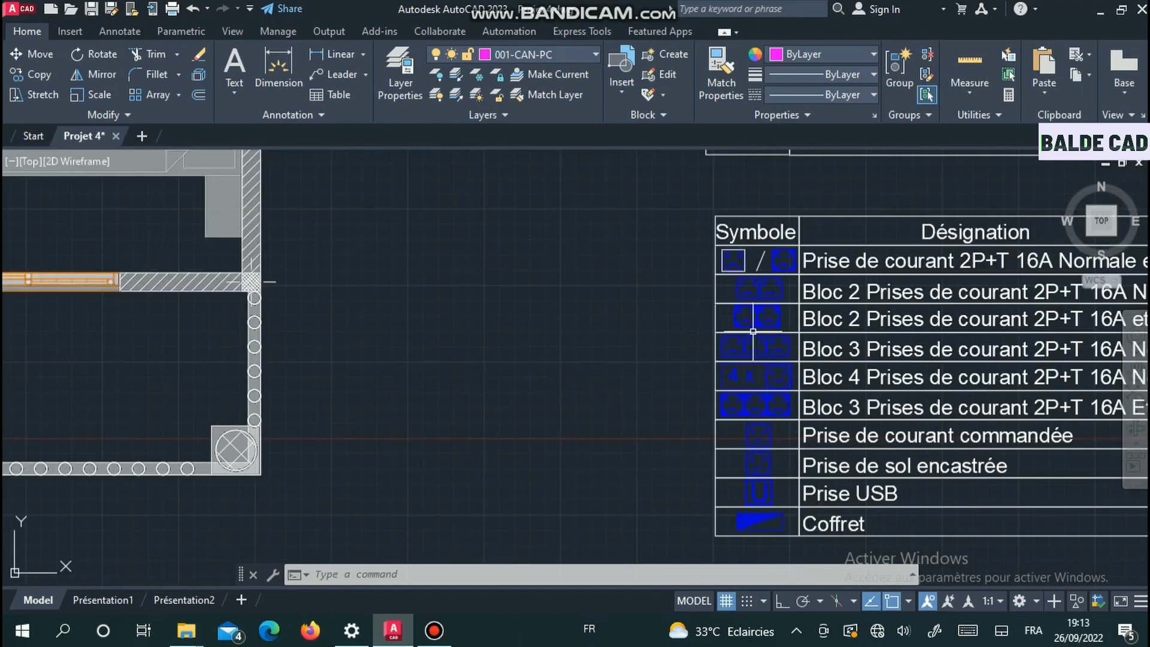
pyautogui.scroll(4, 732, 254)
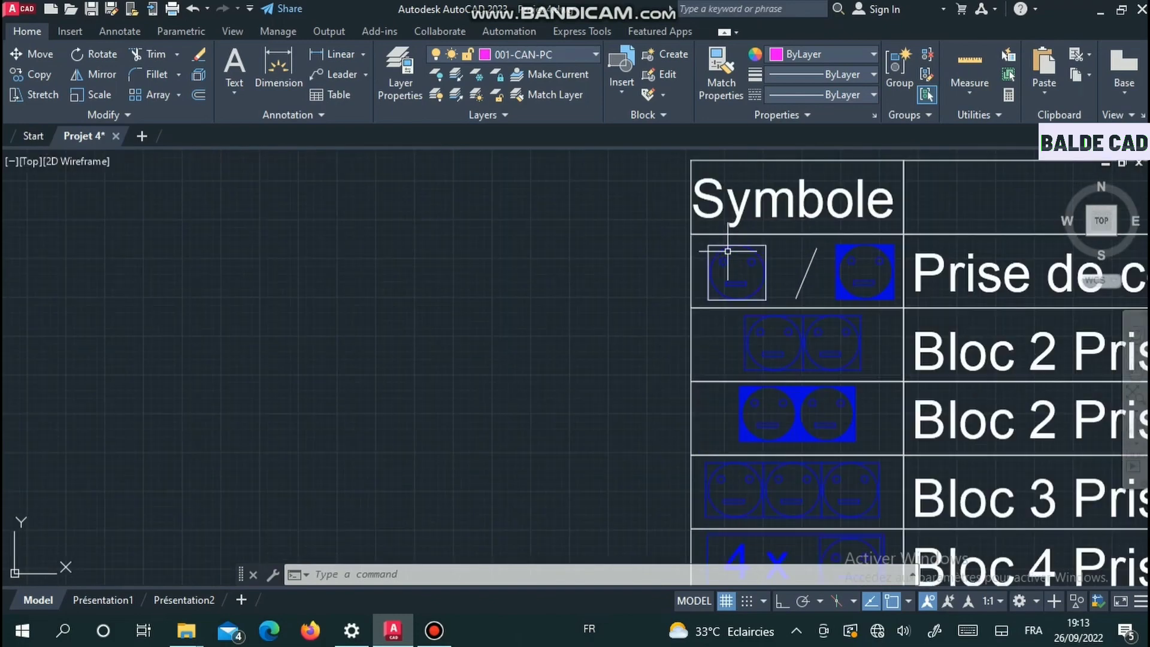
pyautogui.click(761, 280)
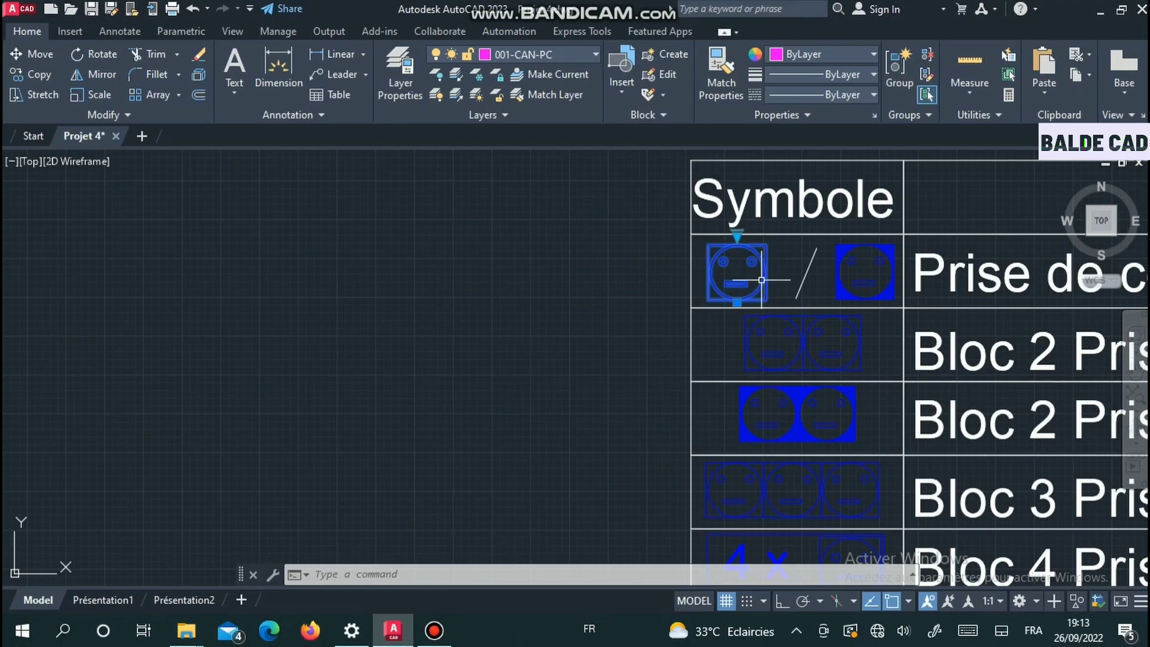
pyautogui.press('Escape')
pyautogui.rightClick(727, 261)
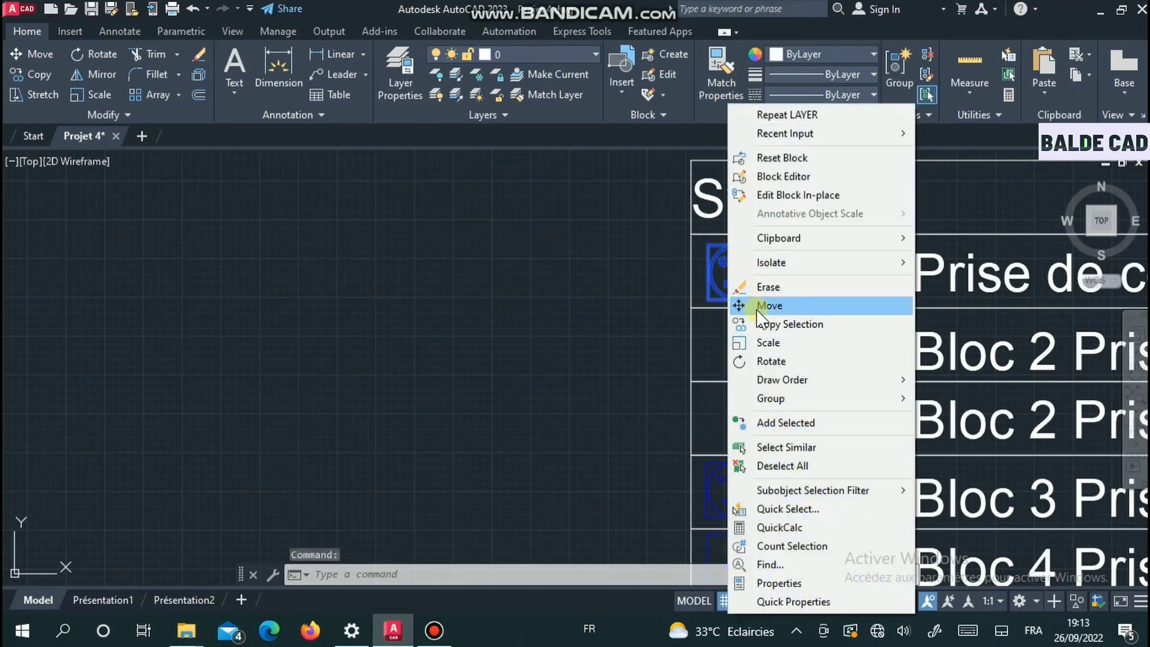
pyautogui.click(761, 324)
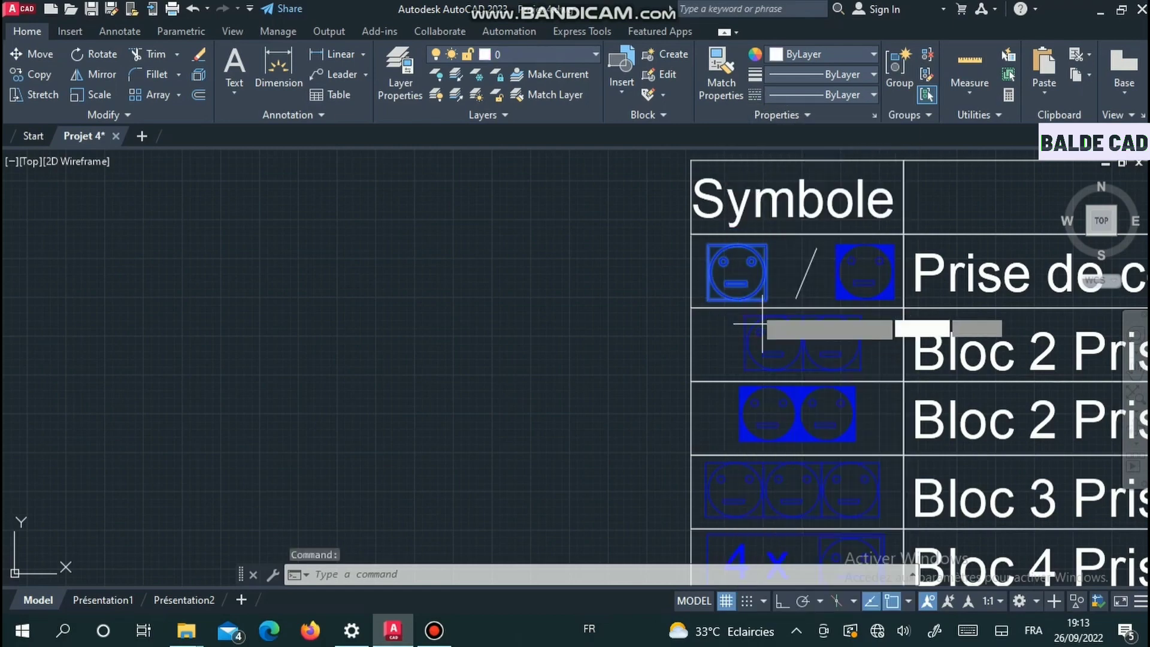
pyautogui.click(723, 261)
pyautogui.press('F3')
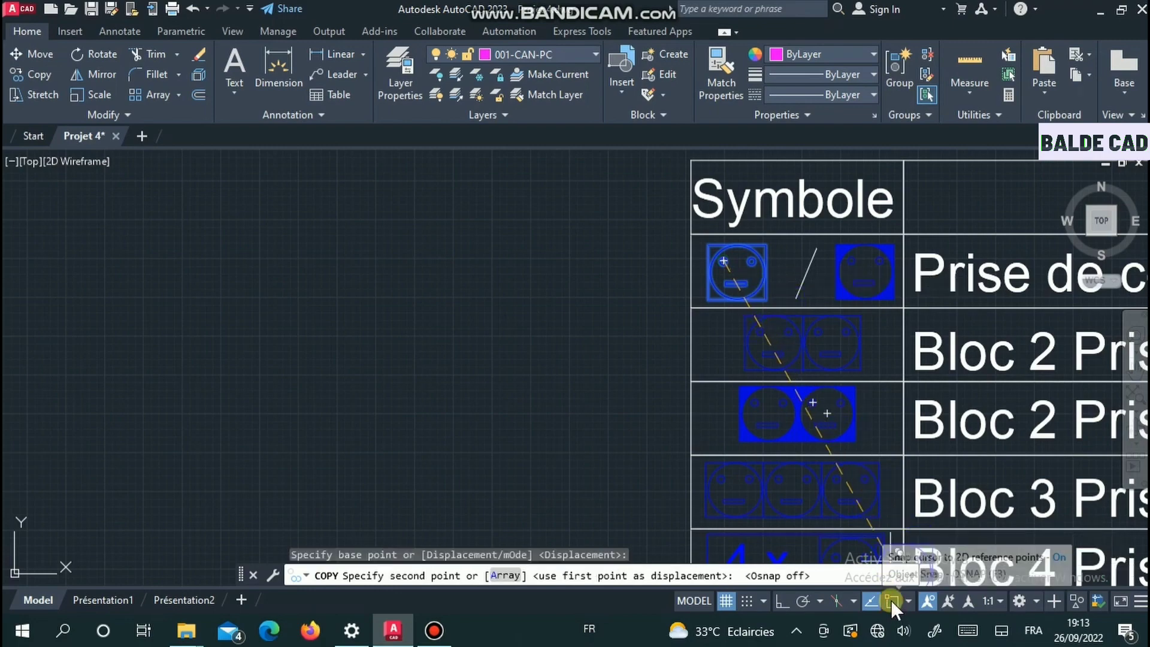
pyautogui.scroll(-5, 389, 291)
pyautogui.moveTo(382, 301); pyautogui.dragTo(588, 346, button='middle')
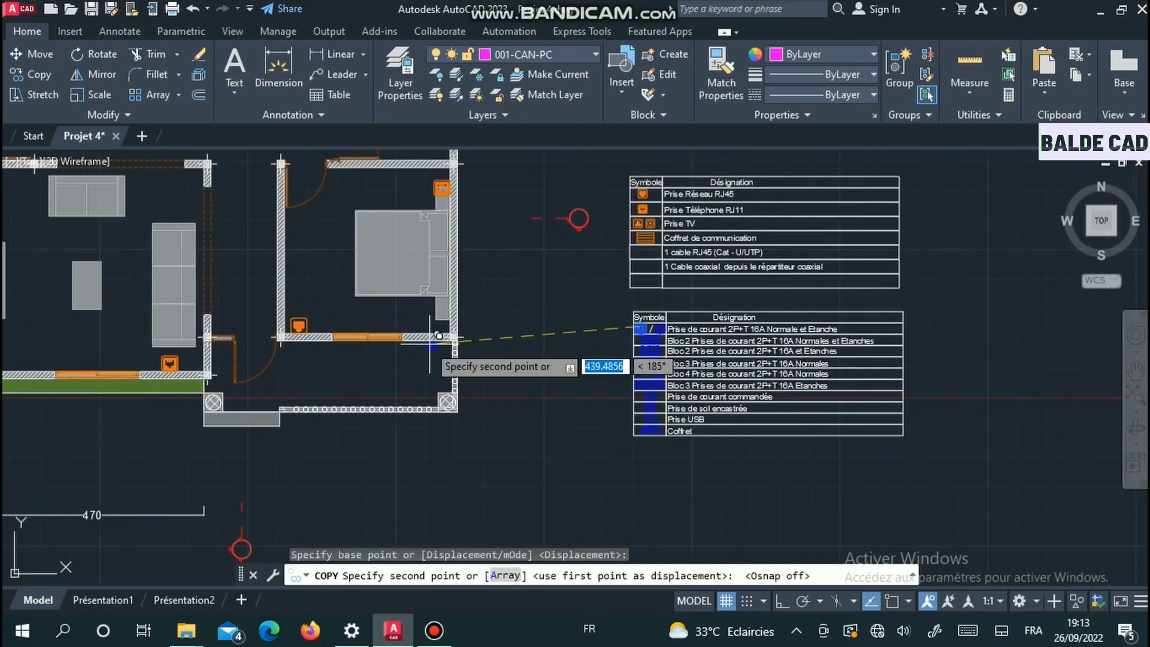
pyautogui.moveTo(305, 333)
pyautogui.mouseDown(button='middle')
pyautogui.moveTo(421, 334)
pyautogui.moveTo(590, 277)
pyautogui.mouseUp(button='middle')
pyautogui.scroll(6, 418, 323)
pyautogui.scroll(3, 451, 323)
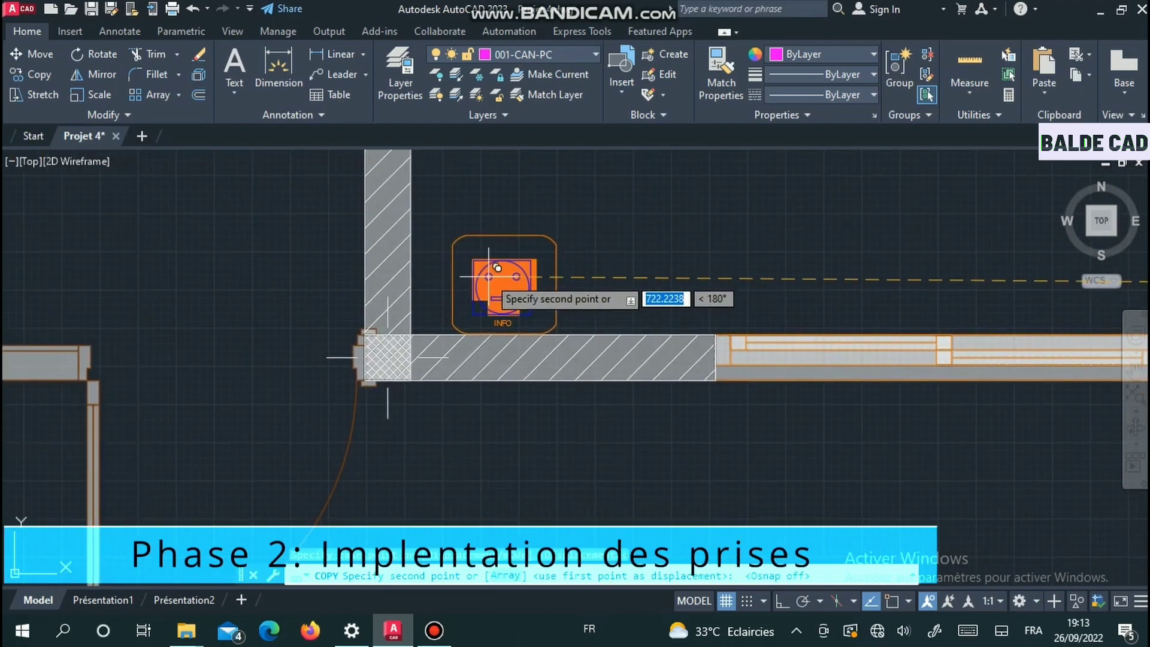
pyautogui.click(490, 274)
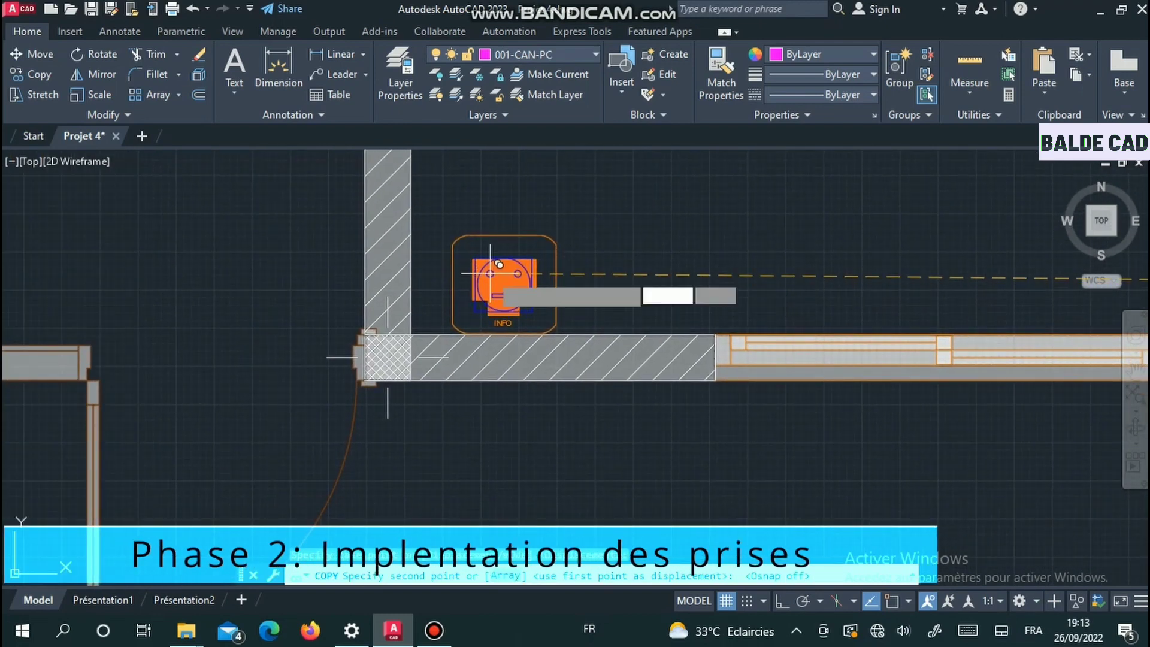
pyautogui.press('Escape')
# - Scale up the copied socket symbol about its centre to roughly the size of the INFO outlet's frame
pyautogui.click(510, 294)
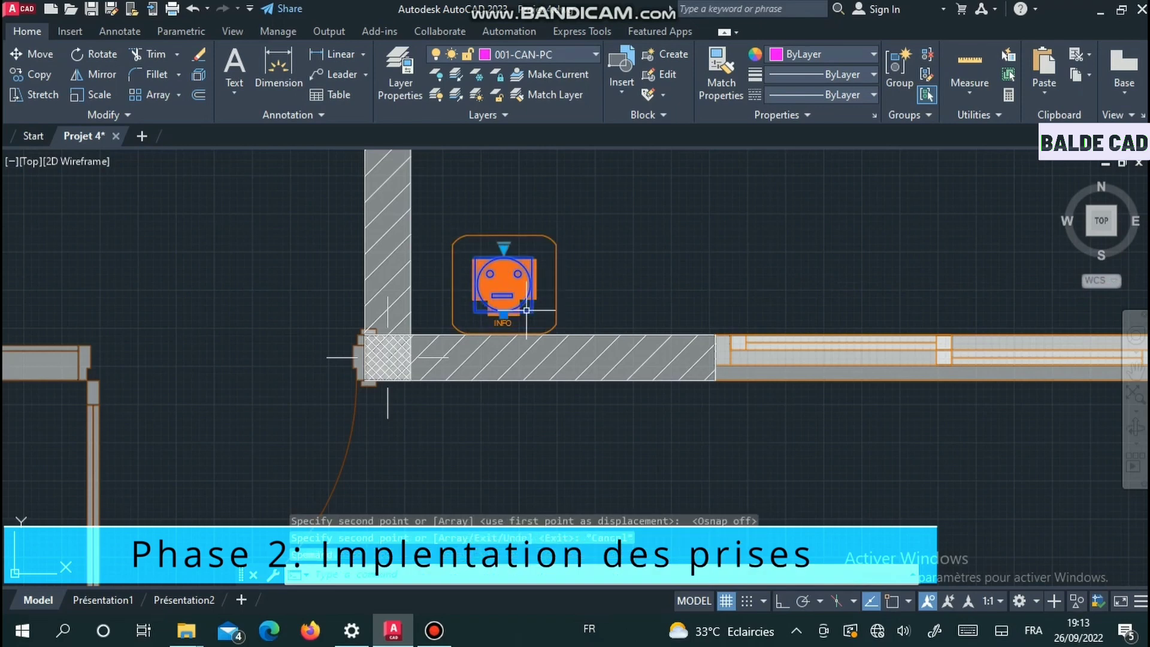
pyautogui.rightClick(530, 308)
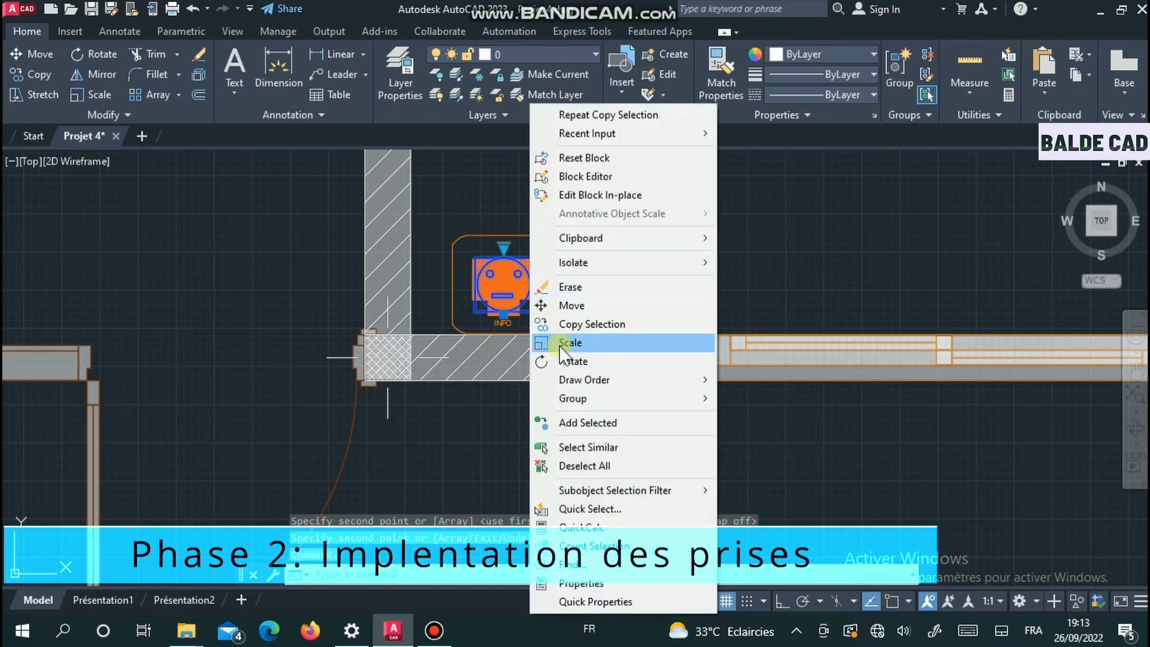
pyautogui.click(563, 343)
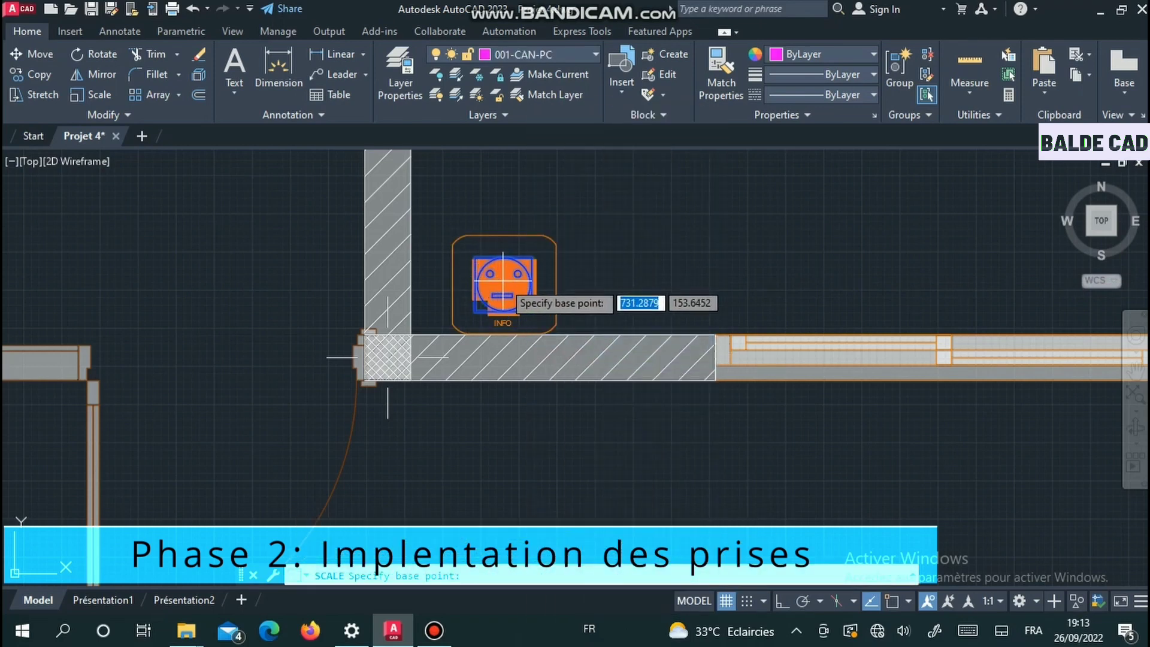
pyautogui.click(506, 282)
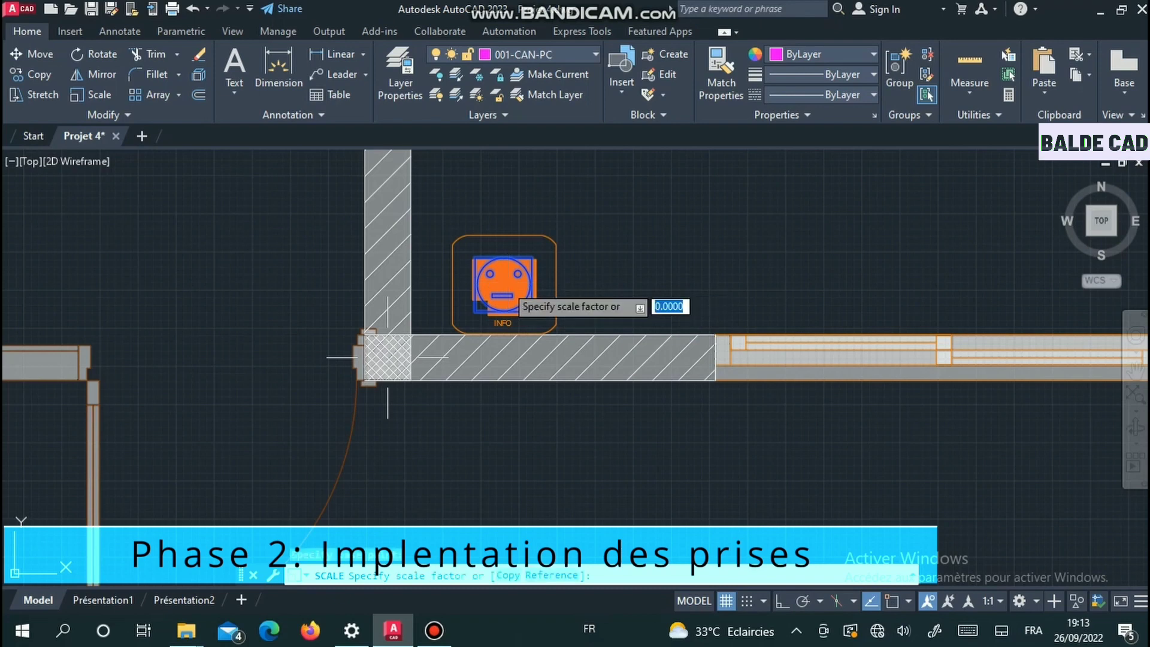
pyautogui.click(596, 168)
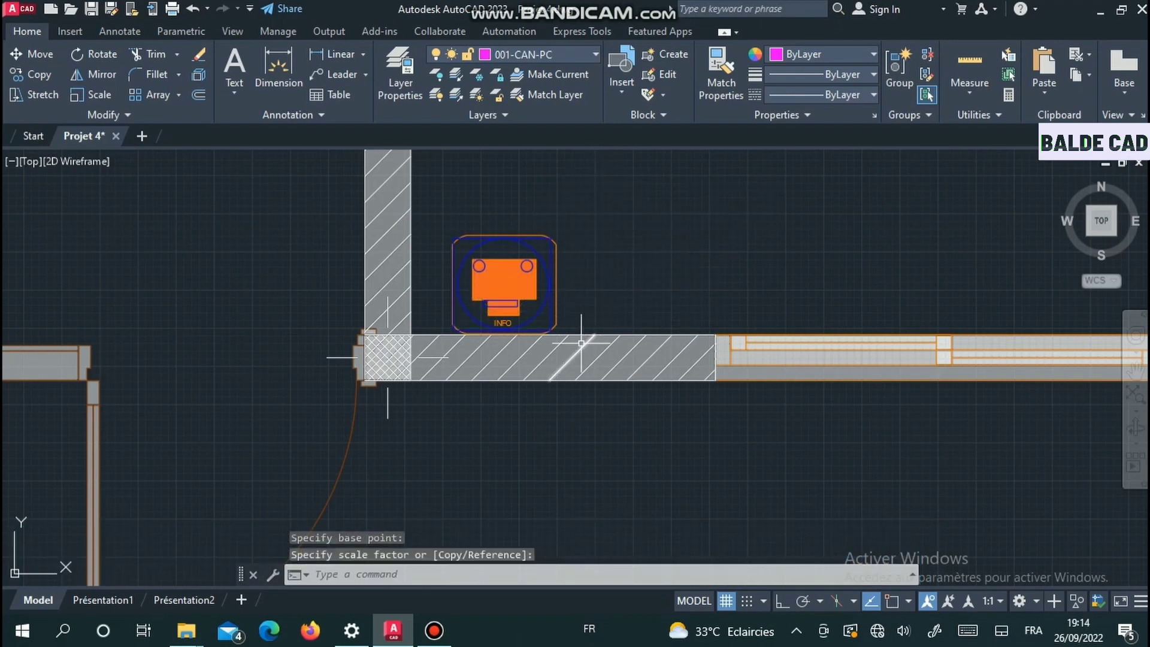
# - Turn on Ortho and move the scaled socket horizontally along the wall so it sits directly beside the INFO outlet
pyautogui.click(555, 315)
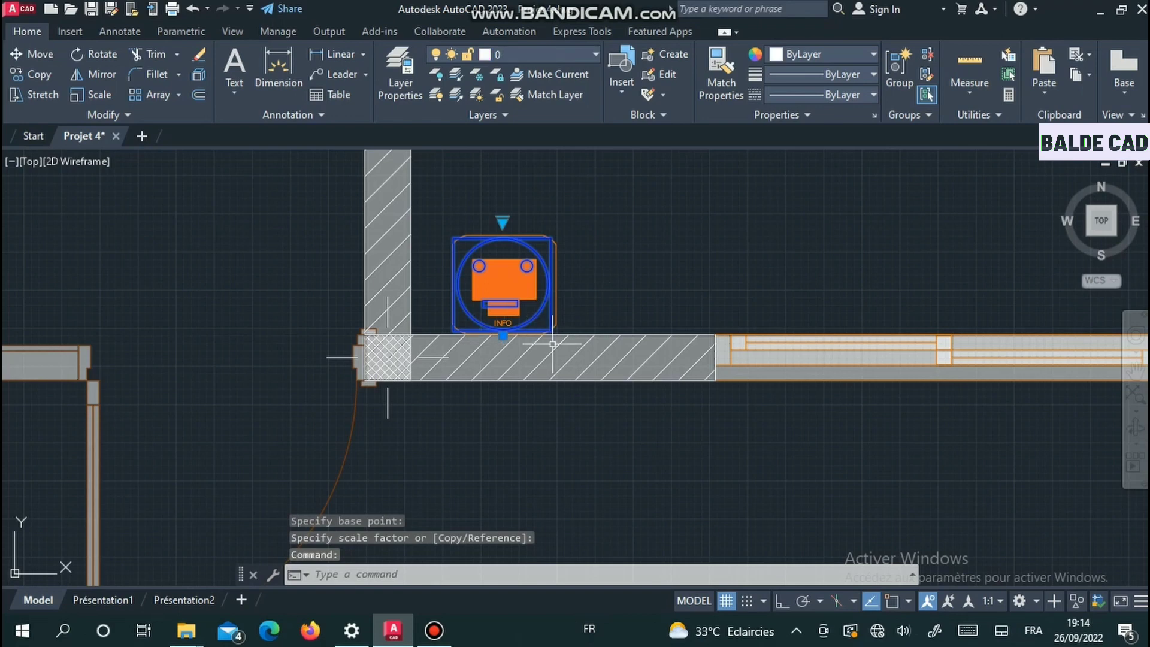
pyautogui.click(503, 335)
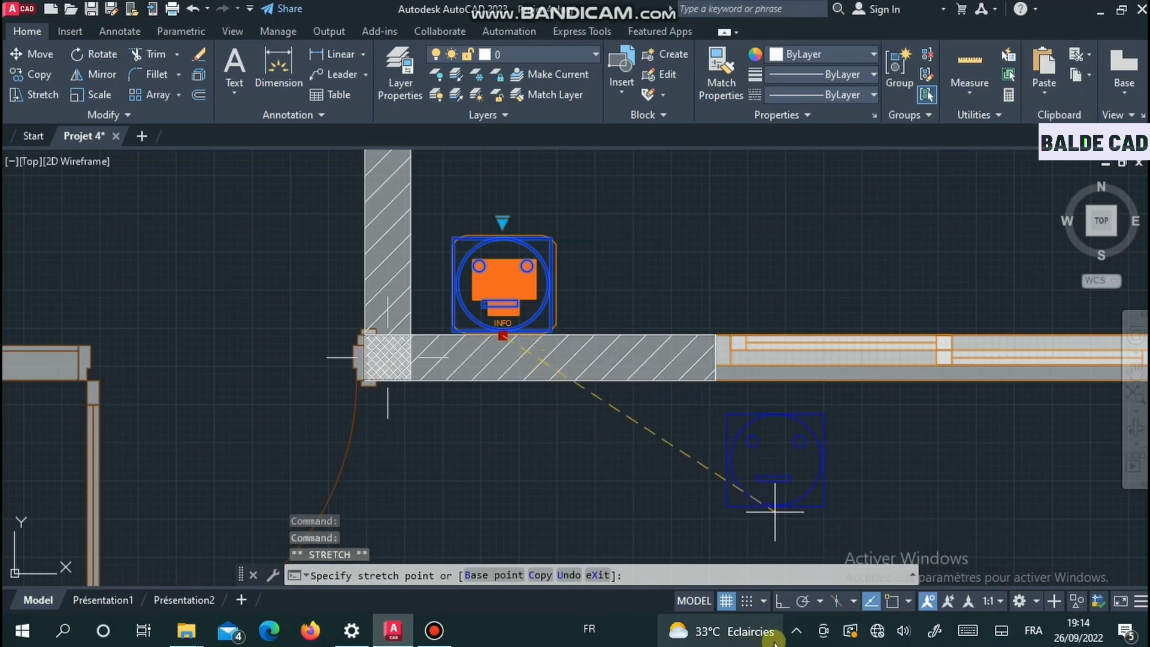
pyautogui.click(782, 604)
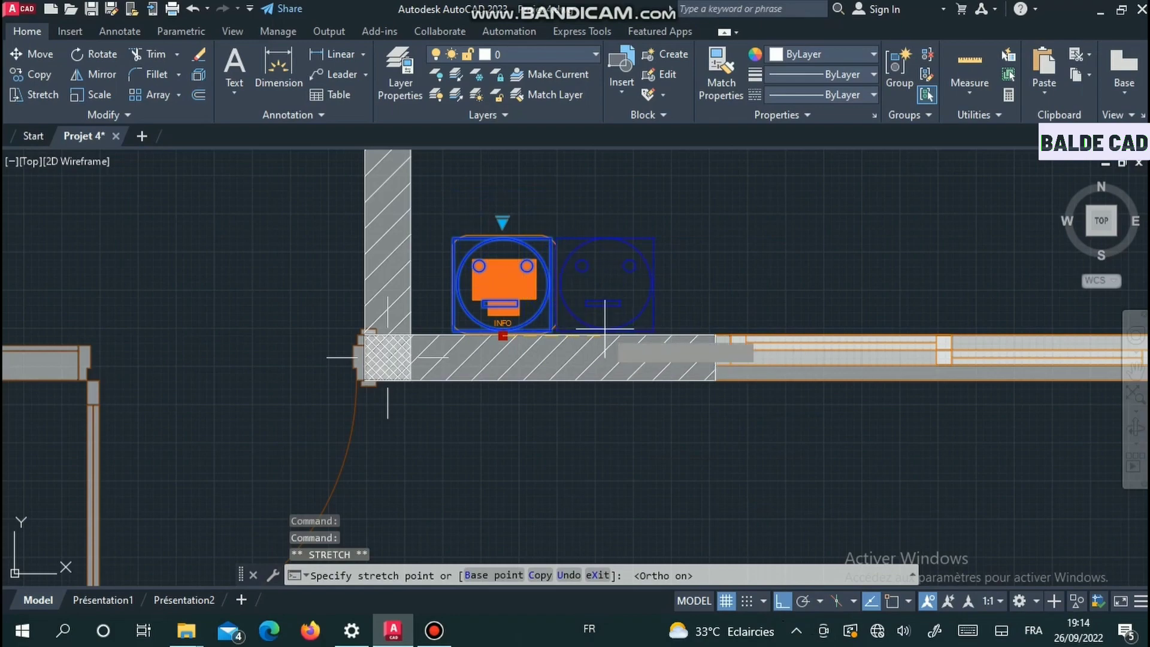
pyautogui.click(606, 328)
pyautogui.scroll(-2, 584, 317)
pyautogui.press('Escape')
# - Copy the 2P+T socket symbol with Ortho off onto the lower bedside table of the lower-right bedroom, against the outer wall
pyautogui.scroll(-6, 620, 455)
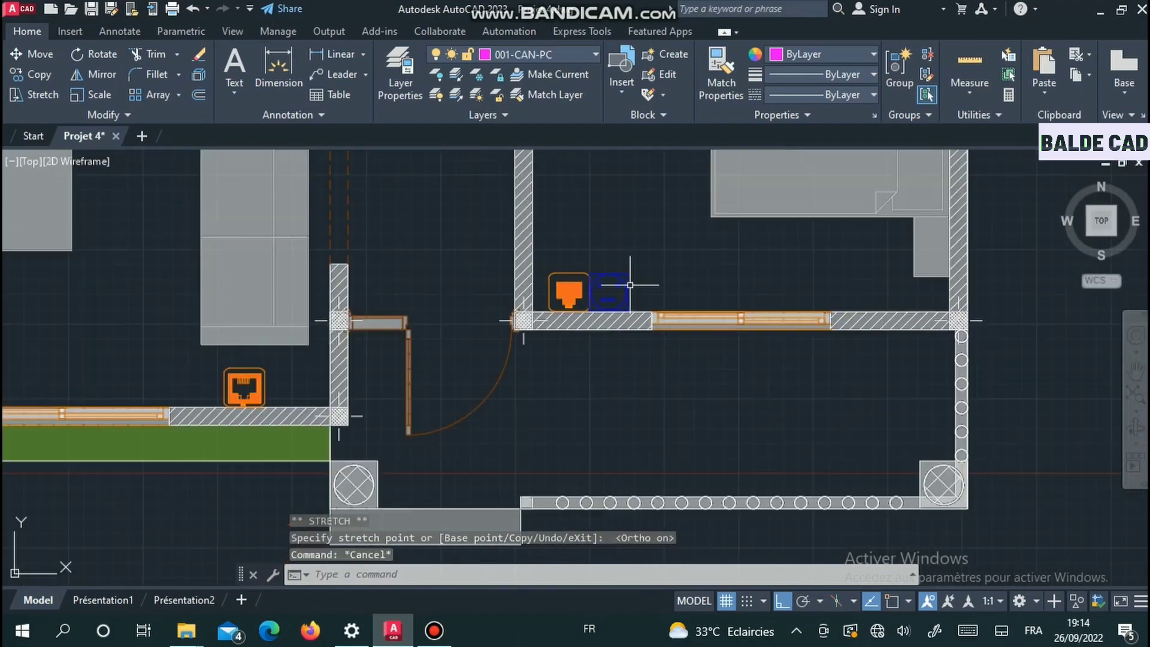
pyautogui.scroll(3, 620, 443)
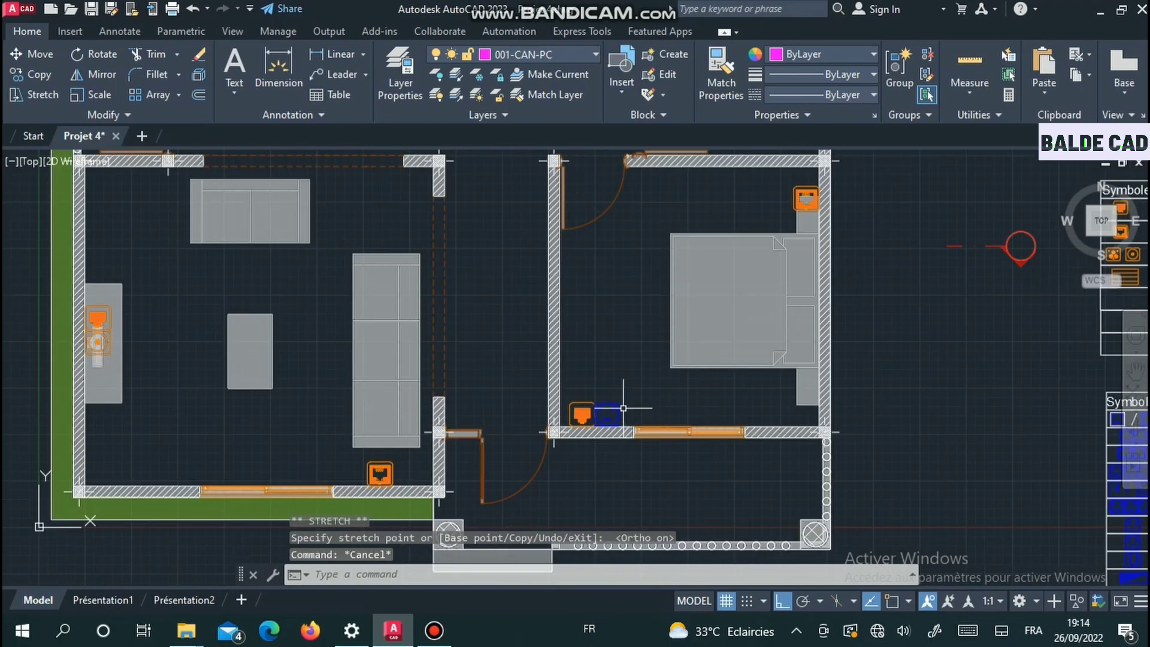
pyautogui.click(617, 424)
pyautogui.rightClick(617, 424)
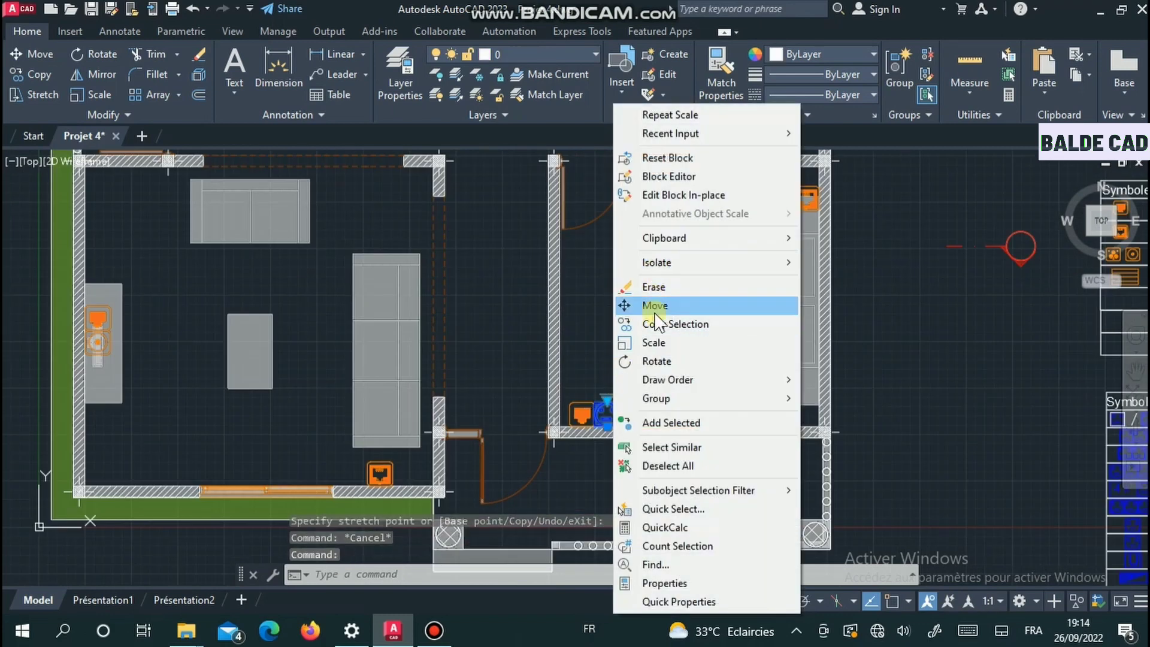
pyautogui.click(656, 323)
pyautogui.click(598, 407)
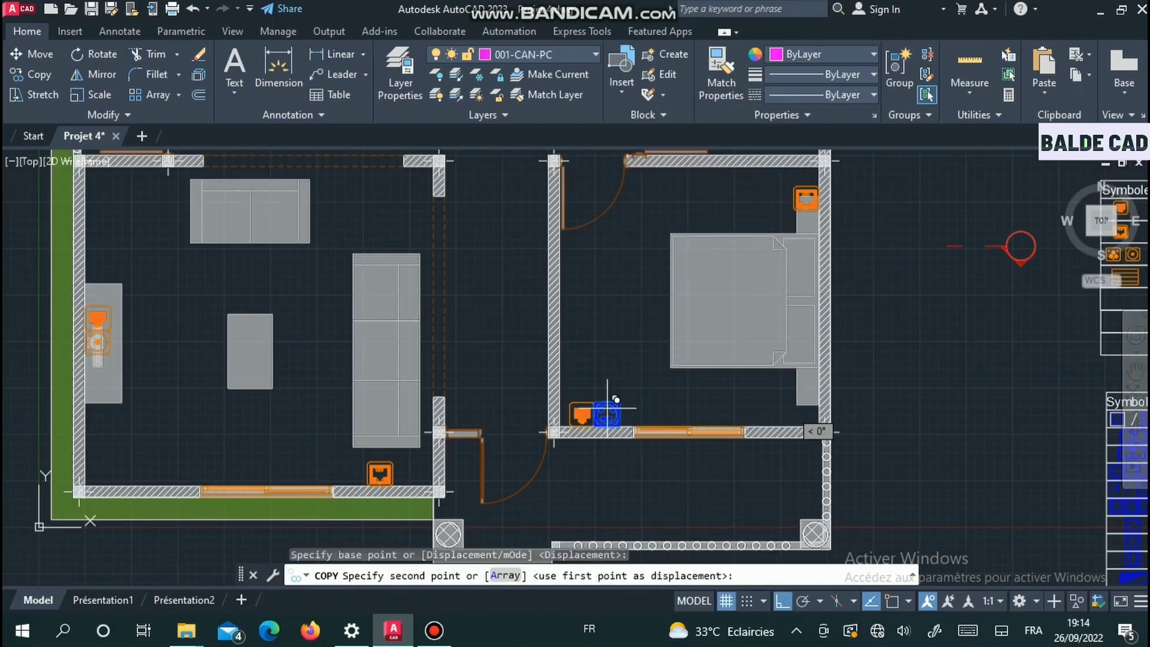
pyautogui.click(782, 600)
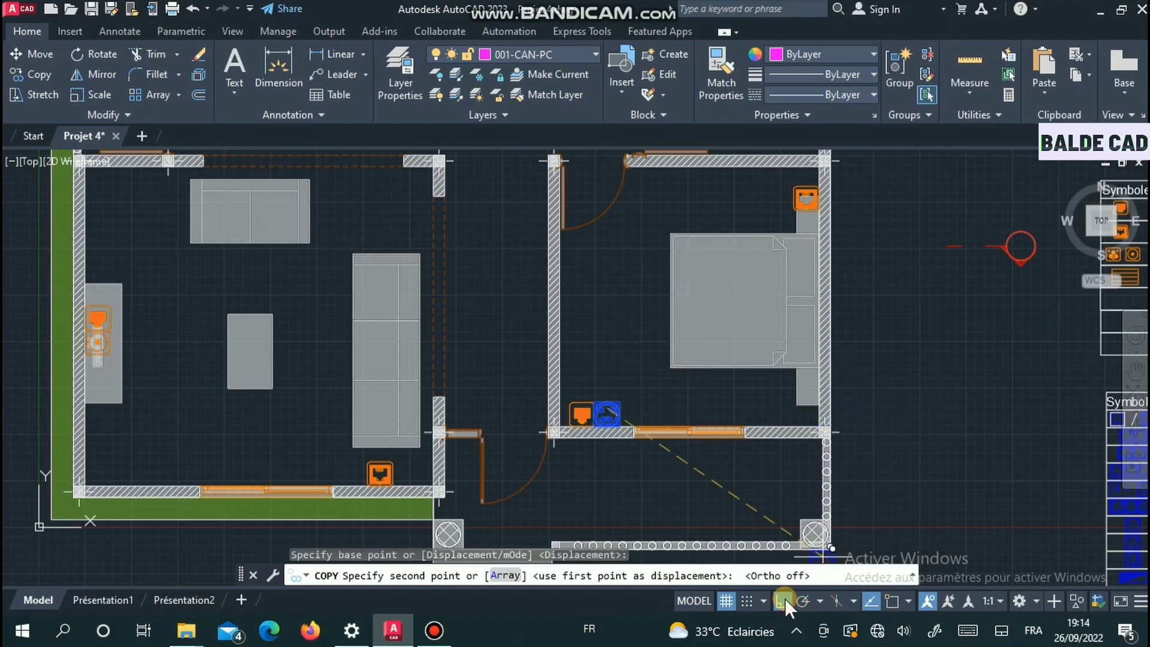
pyautogui.scroll(3, 803, 419)
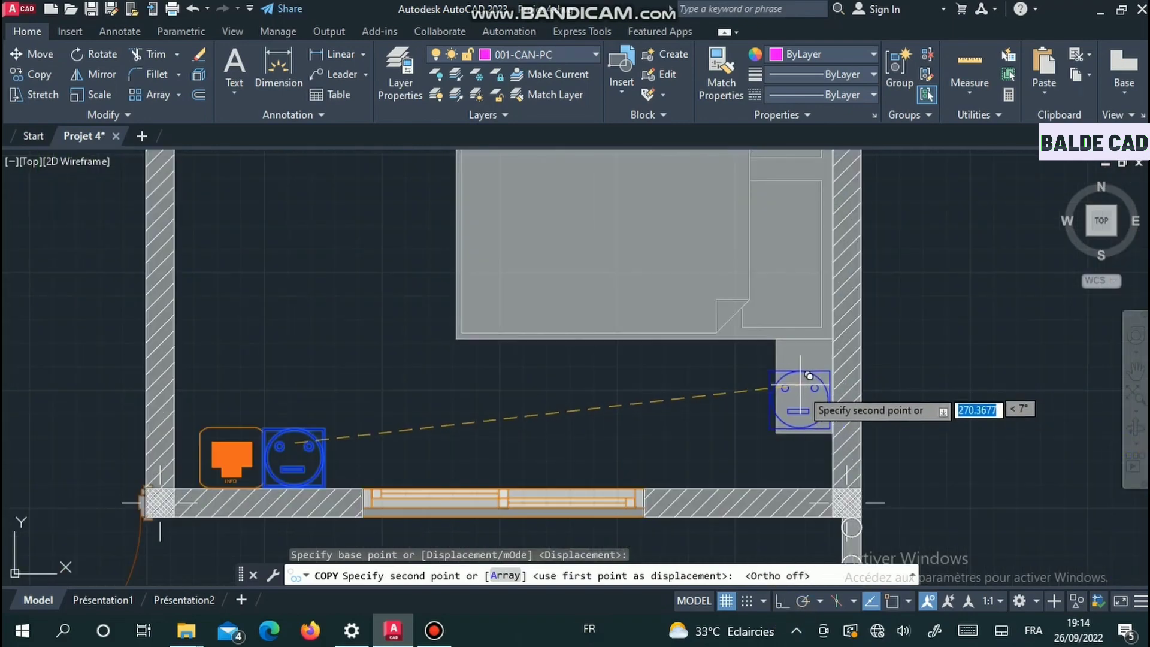
pyautogui.click(810, 384)
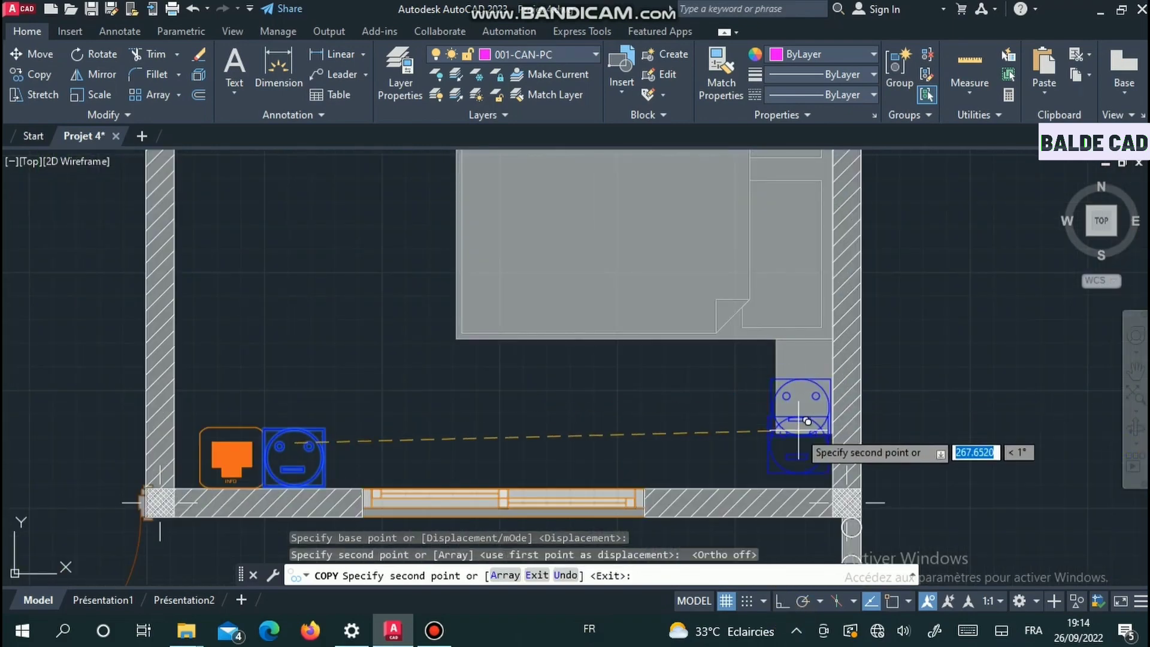
# - Place another socket copy on the lower-right bedroom's upper bedside table, directly below the TEL outlet
pyautogui.scroll(-3, 795, 383)
pyautogui.scroll(-1, 786, 309)
pyautogui.scroll(6, 797, 302)
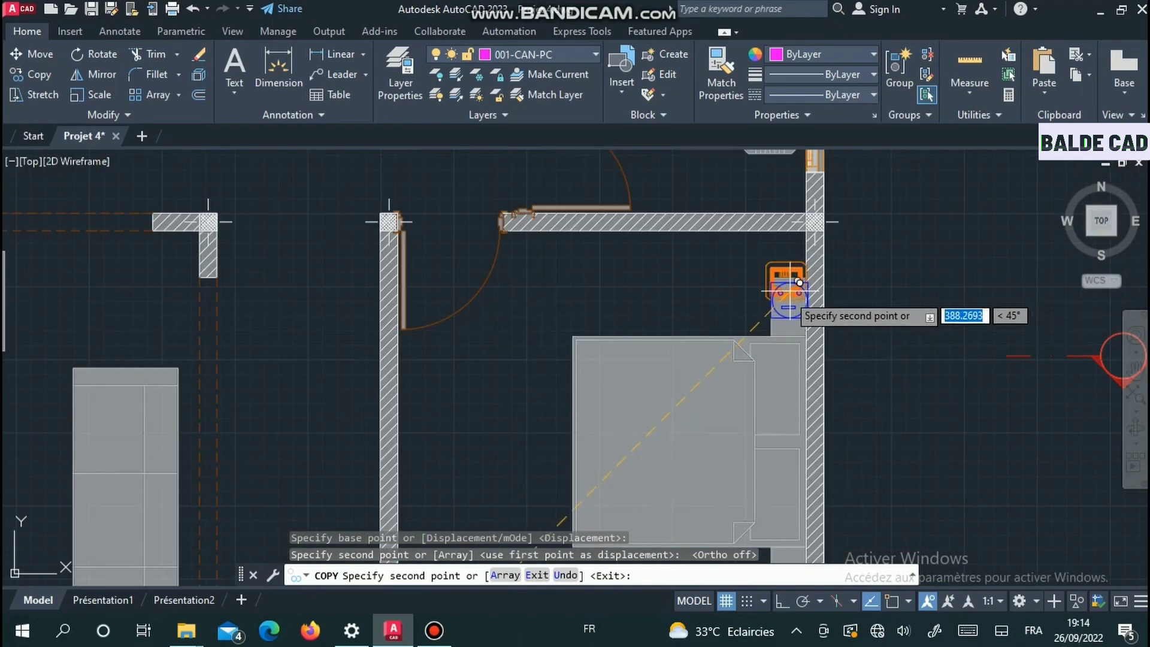
pyautogui.scroll(-1, 797, 303)
pyautogui.scroll(5, 683, 375)
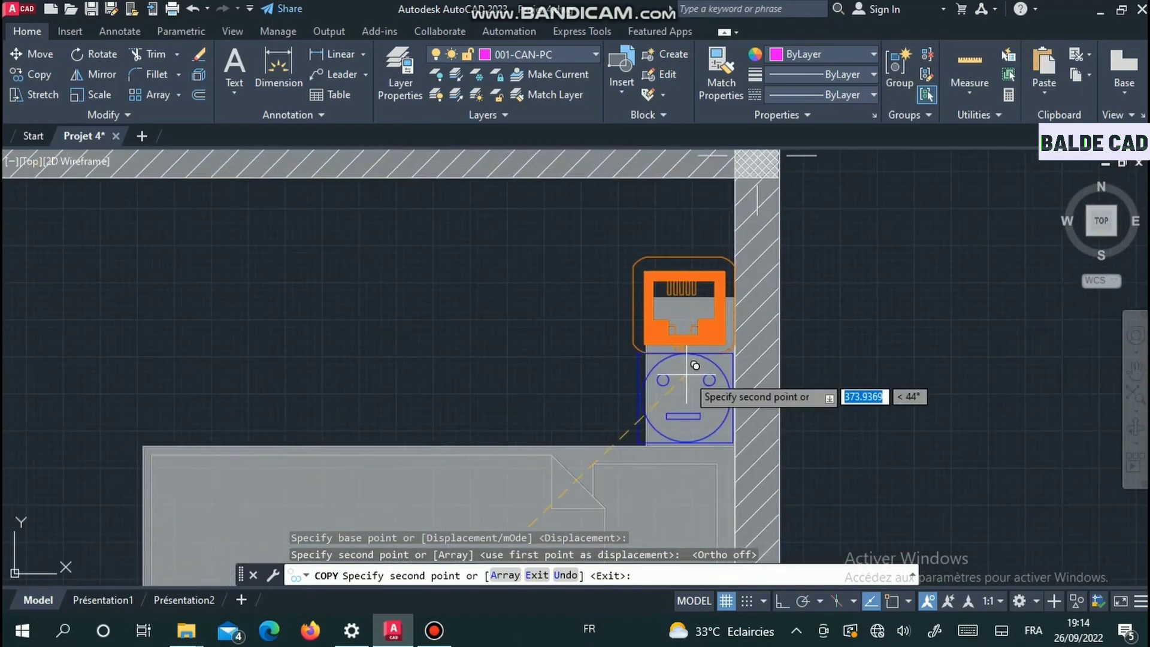
pyautogui.click(680, 376)
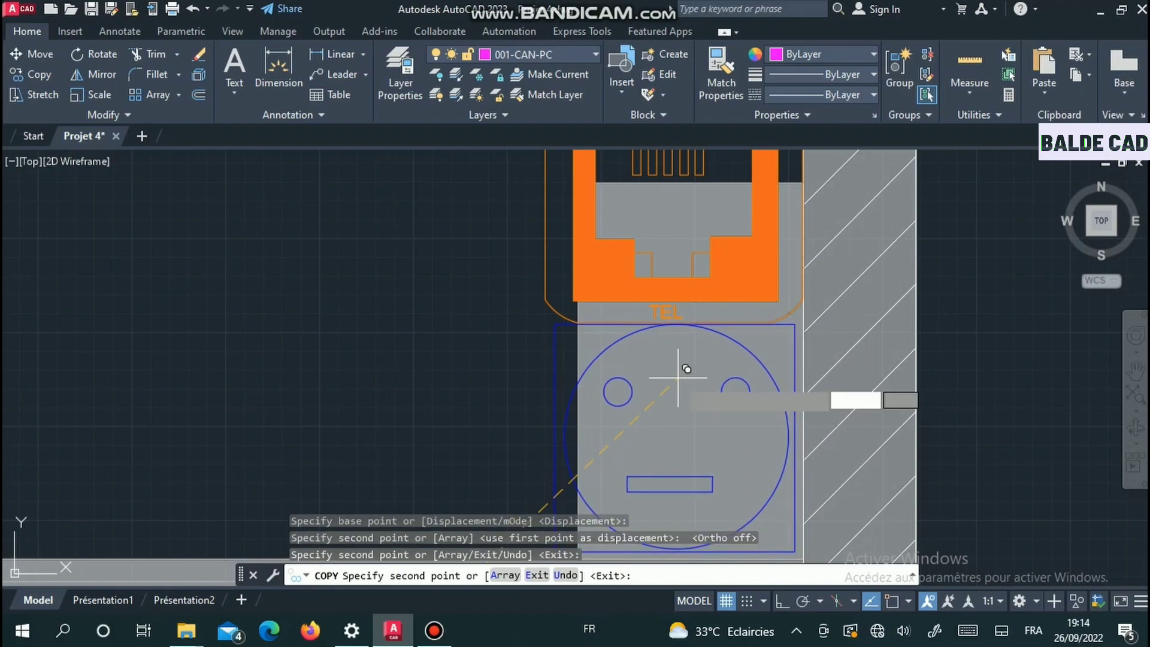
# - Place a socket copy in the lower-right bedroom against the upper wall, beside the room's door opening
pyautogui.scroll(-5, 548, 377)
pyautogui.moveTo(498, 378)
pyautogui.mouseDown(button='middle')
pyautogui.moveTo(542, 334)
pyautogui.moveTo(583, 259)
pyautogui.mouseUp(button='middle')
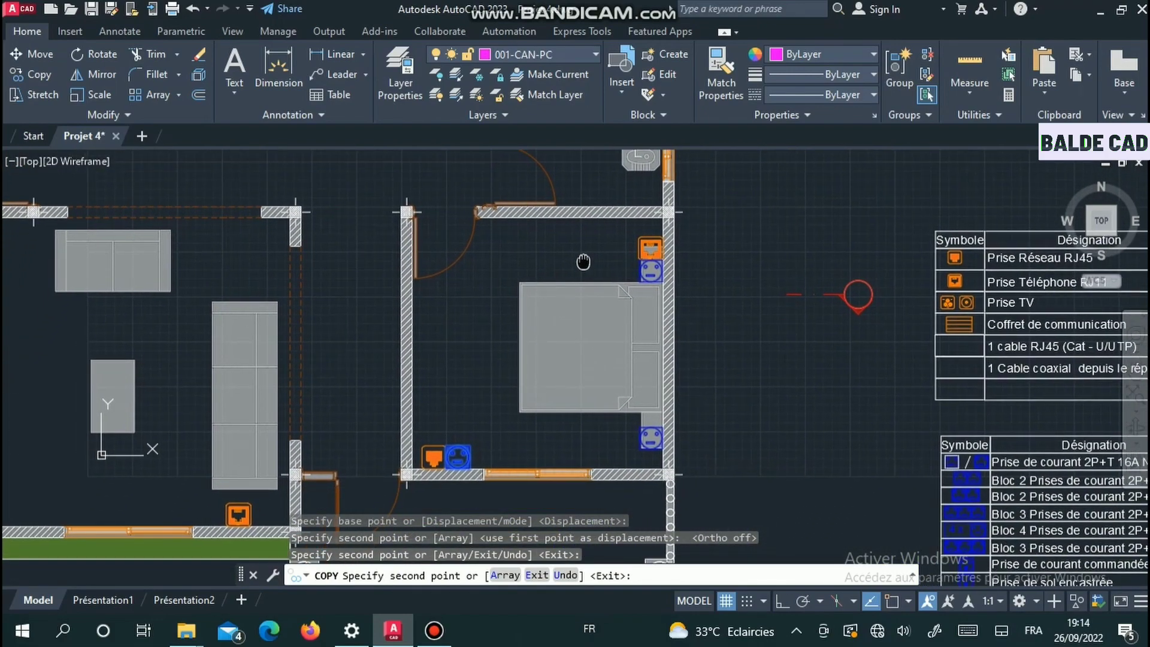
pyautogui.moveTo(506, 256); pyautogui.dragTo(540, 316, button='middle')
pyautogui.scroll(-2, 541, 289)
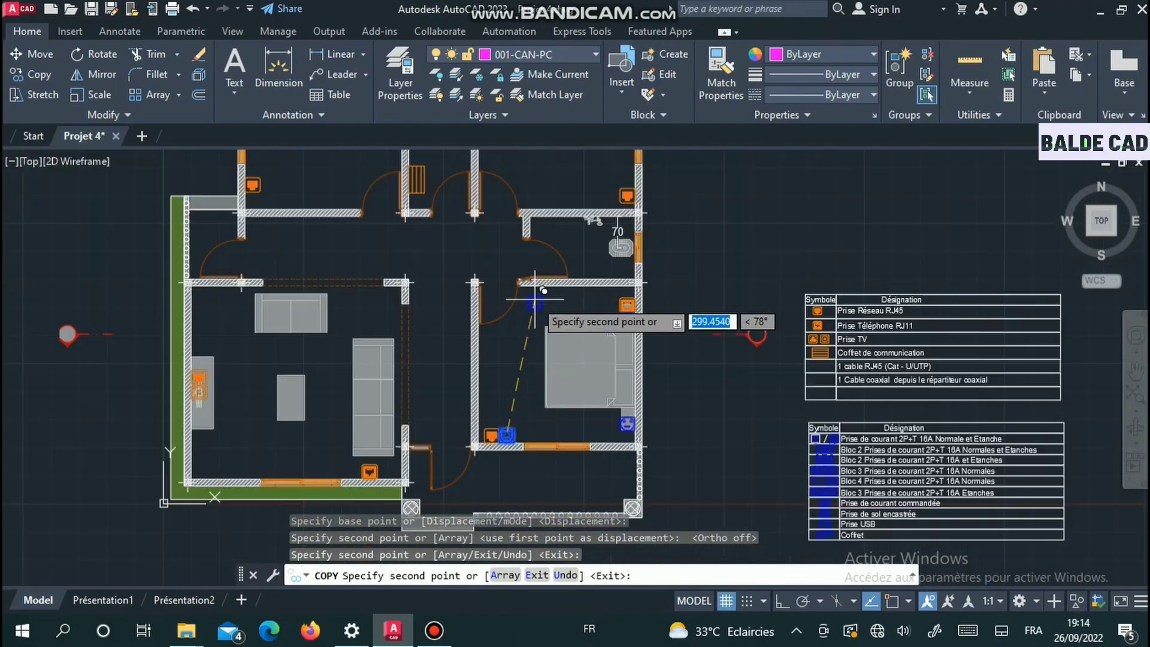
pyautogui.scroll(6, 542, 285)
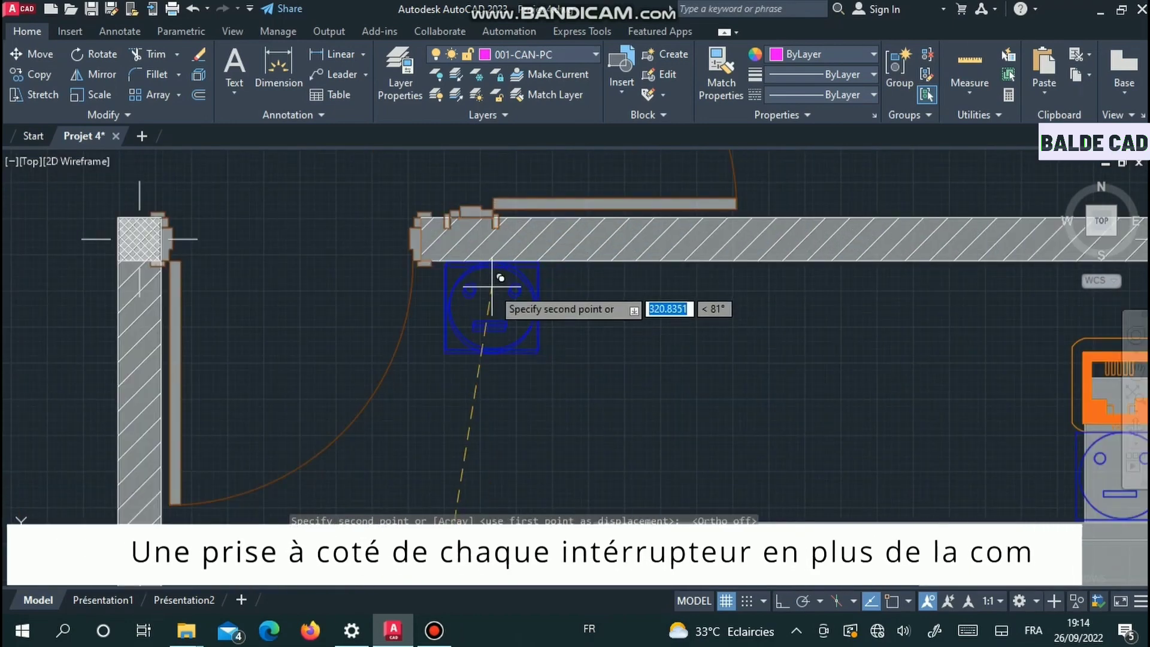
# - Place a socket copy in the upper-left bedroom directly above the INFO outlet, against the outer window wall
pyautogui.scroll(-6, 491, 290)
pyautogui.scroll(-4, 491, 292)
pyautogui.moveTo(458, 292)
pyautogui.mouseDown(button='middle')
pyautogui.moveTo(467, 324)
pyautogui.moveTo(544, 295)
pyautogui.mouseUp(button='middle')
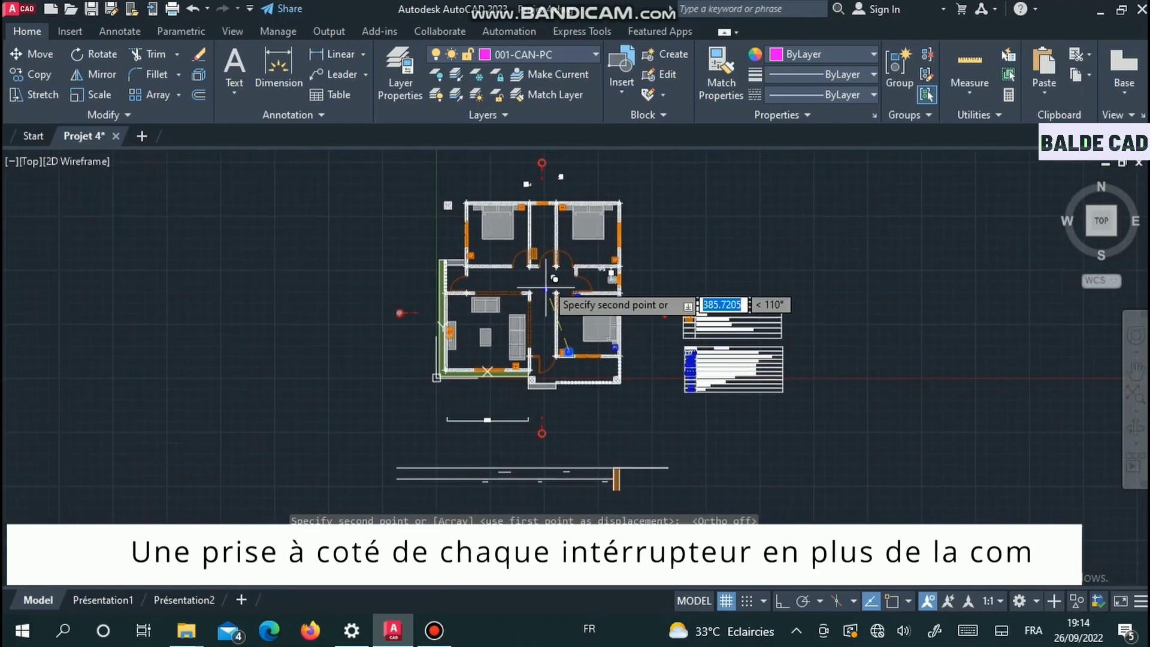
pyautogui.scroll(6, 431, 226)
pyautogui.scroll(-3, 469, 256)
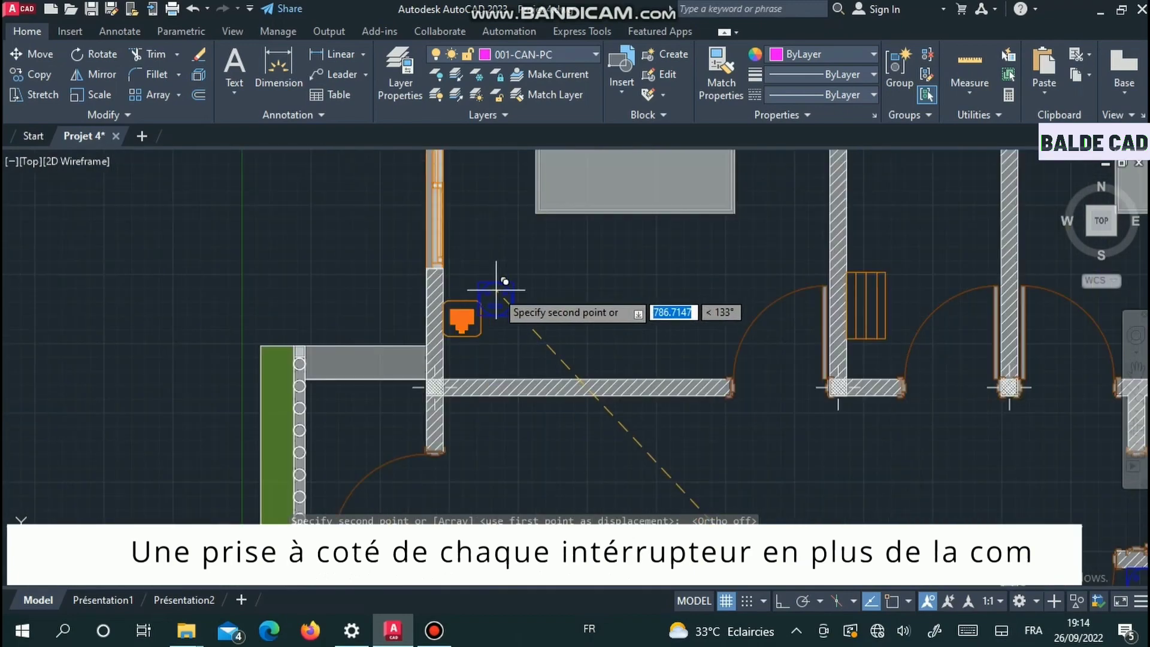
pyautogui.scroll(8, 483, 292)
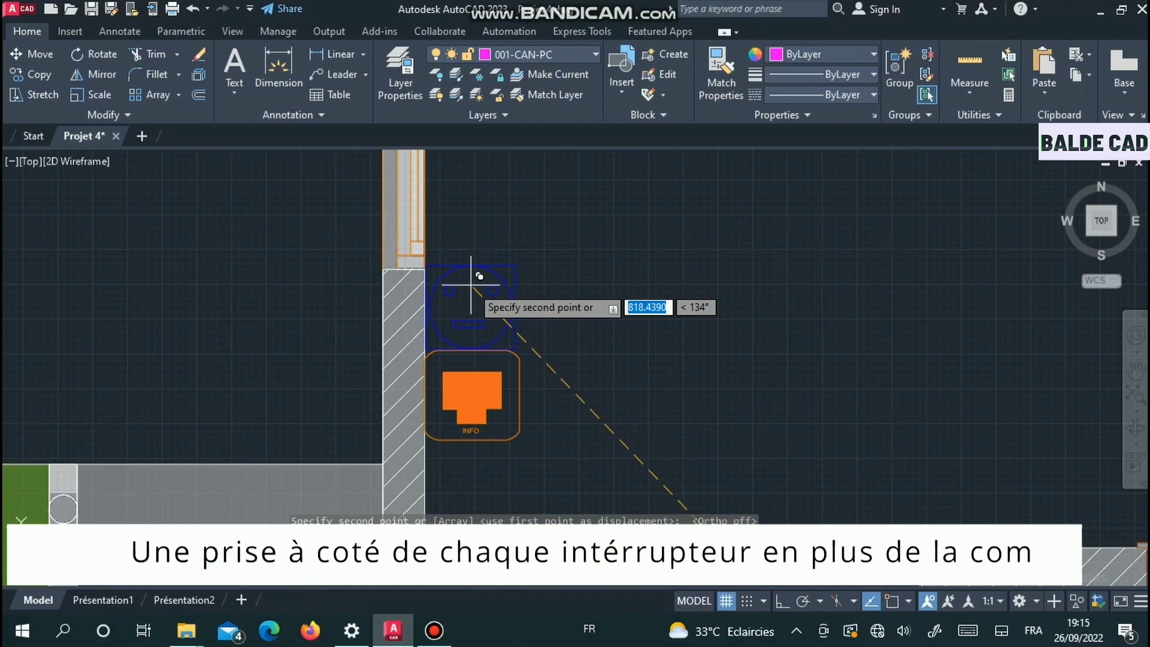
# - Place socket copies on both bedside tables of the upper-left bedroom, one of them directly beside the TEL outlet
pyautogui.scroll(-6, 471, 282)
pyautogui.scroll(3, 560, 221)
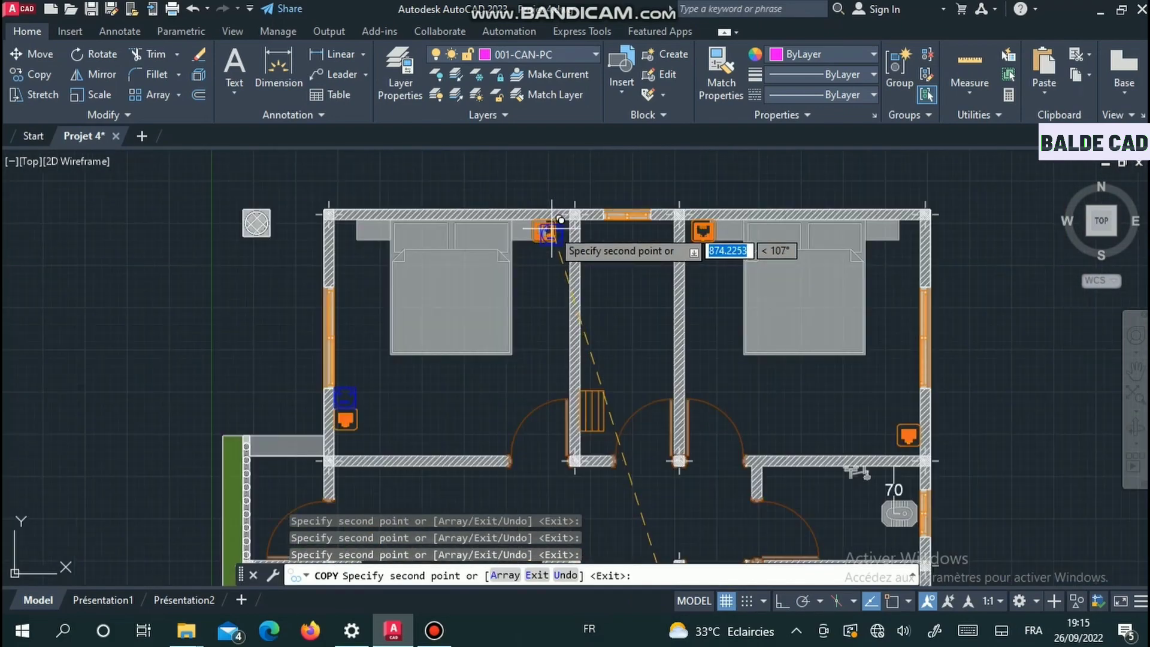
pyautogui.scroll(5, 542, 231)
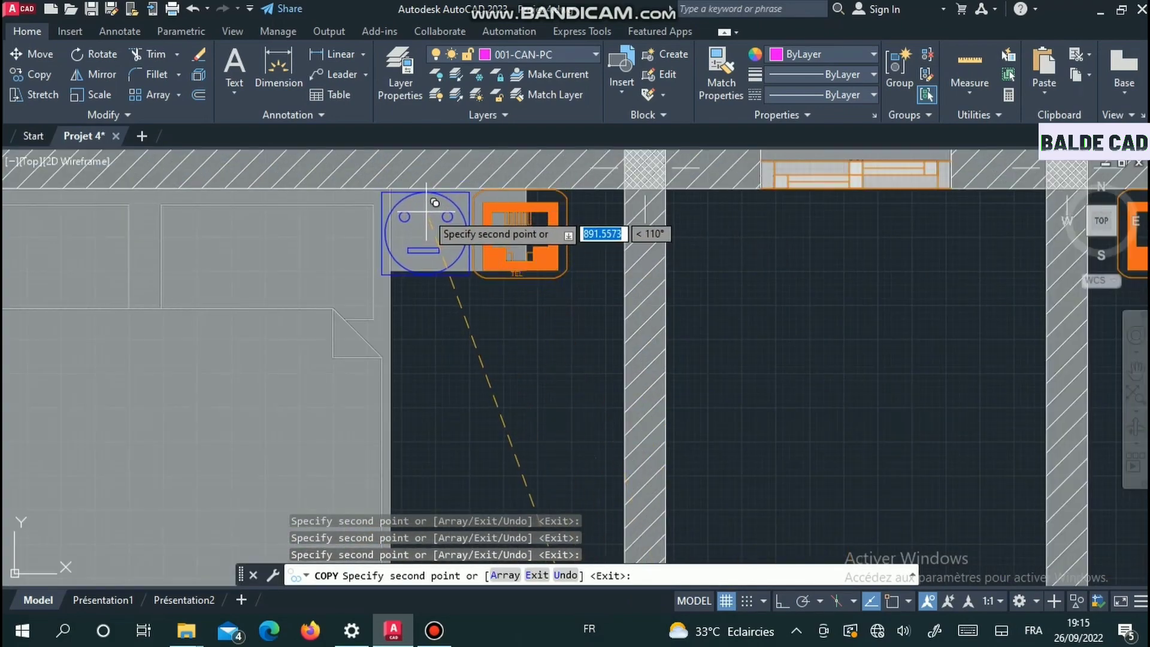
pyautogui.scroll(-5, 426, 210)
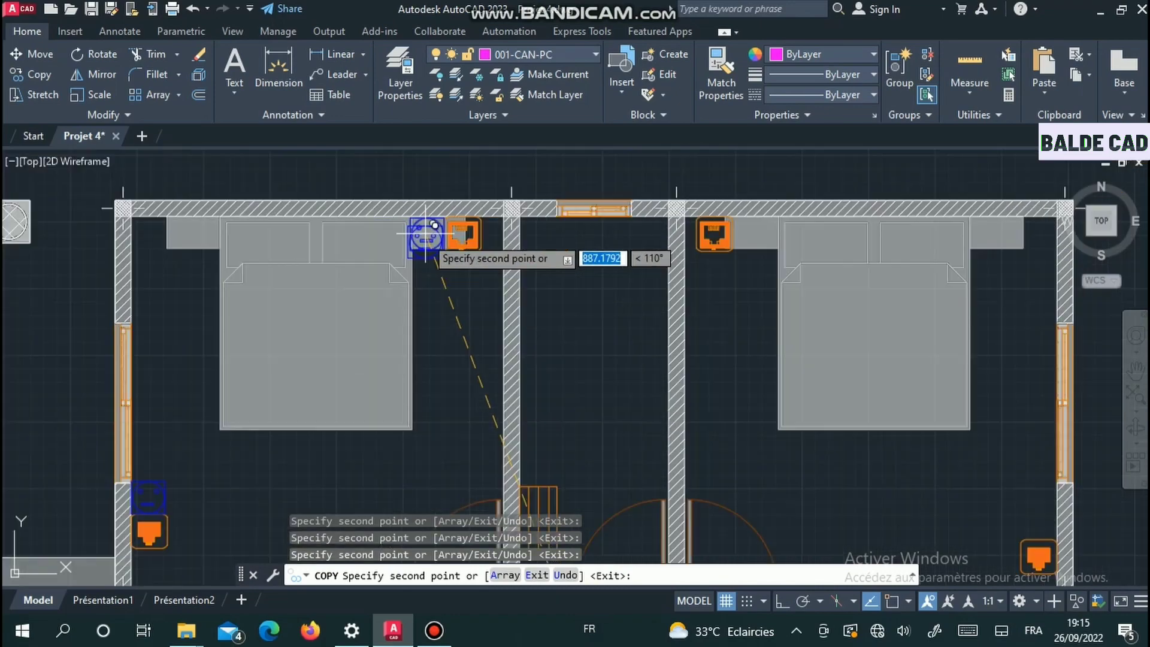
pyautogui.scroll(5, 366, 228)
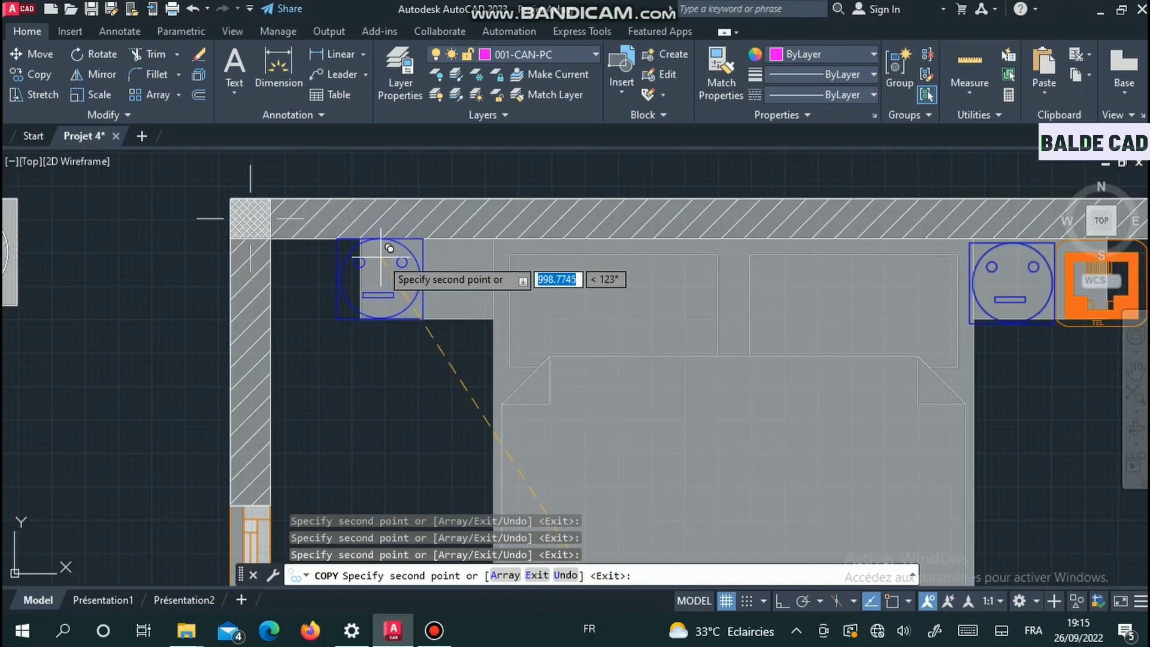
# - Place a socket copy in the upper-left bedroom on the lower wall, beside the room's door opening
pyautogui.scroll(-5, 360, 275)
pyautogui.scroll(7, 419, 330)
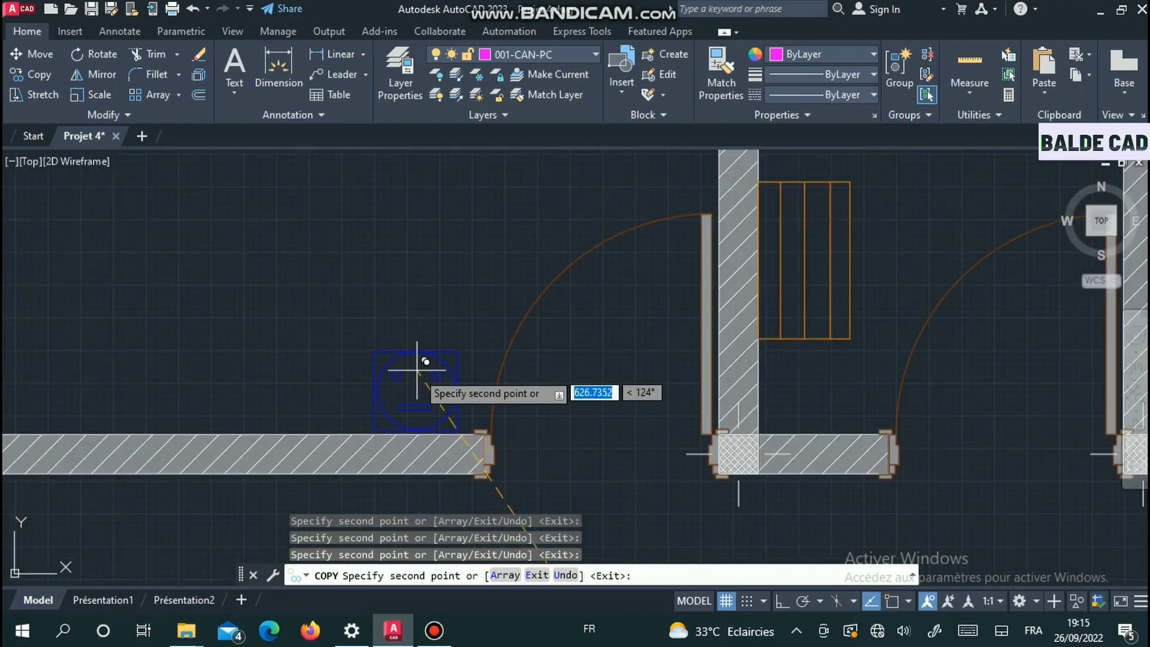
pyautogui.scroll(-6, 414, 335)
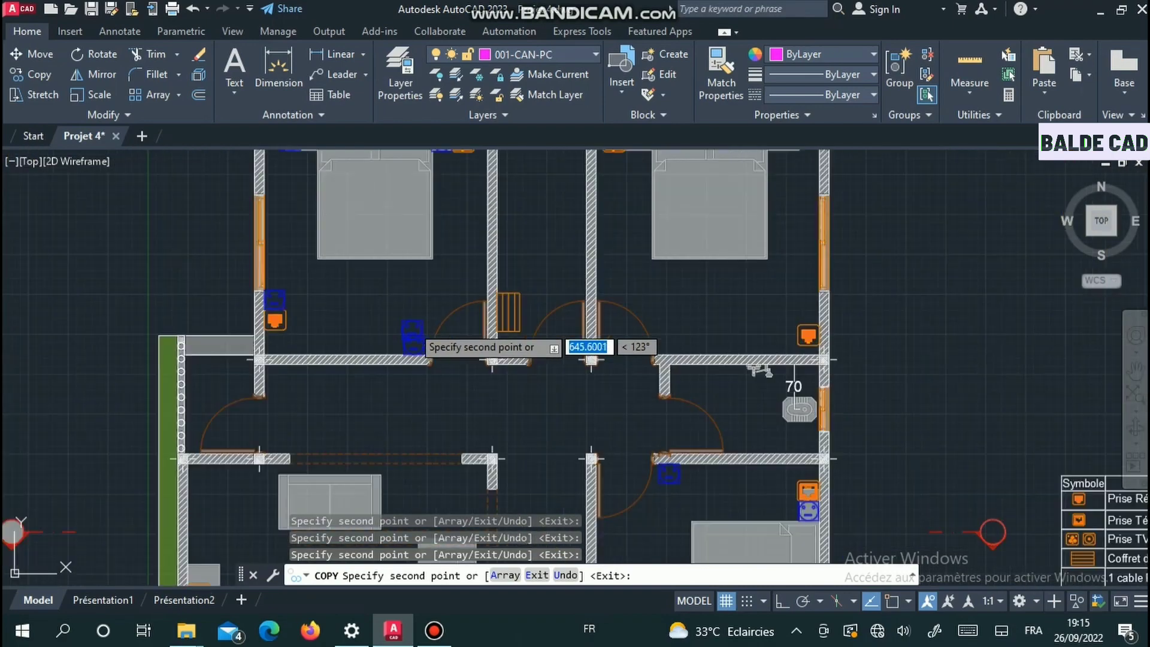
# - Place socket copies on both bedside tables of the upper-right bedroom, one of them directly beside the TEL outlet
pyautogui.scroll(4, 473, 272)
pyautogui.scroll(5, 448, 266)
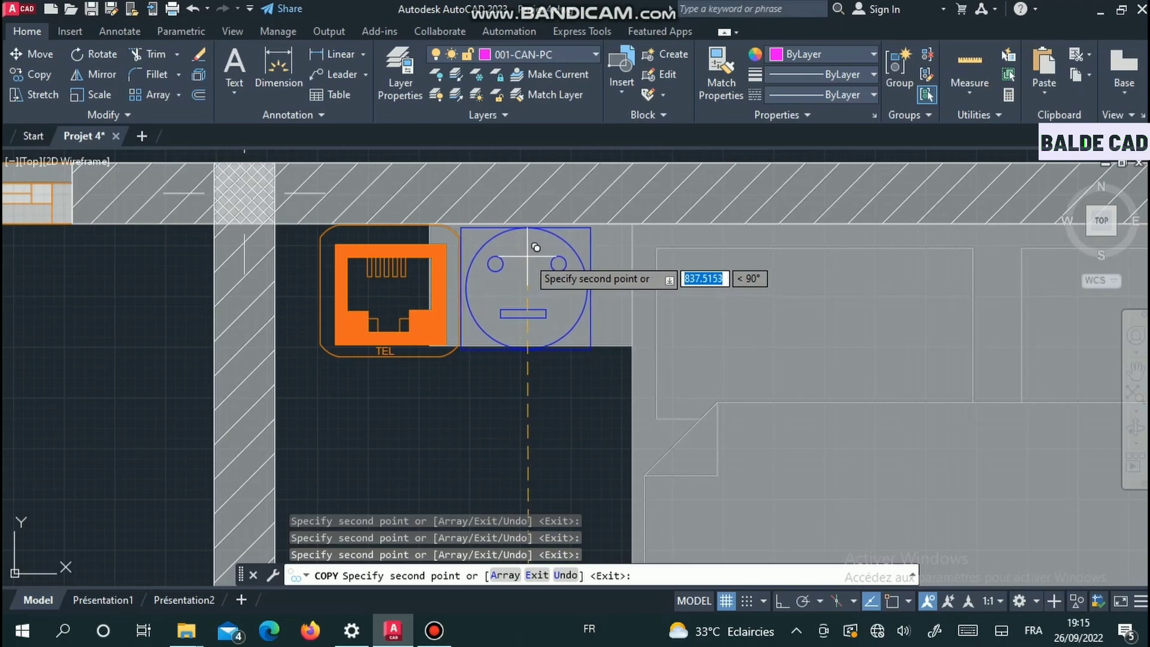
pyautogui.scroll(-5, 537, 248)
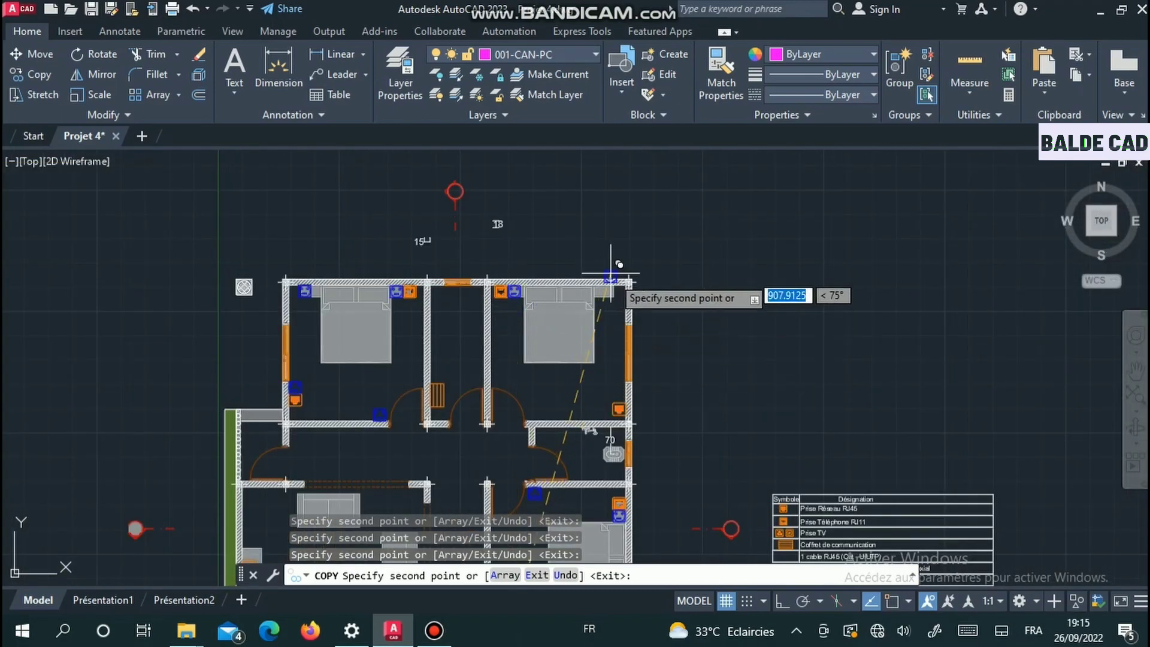
pyautogui.scroll(5, 619, 264)
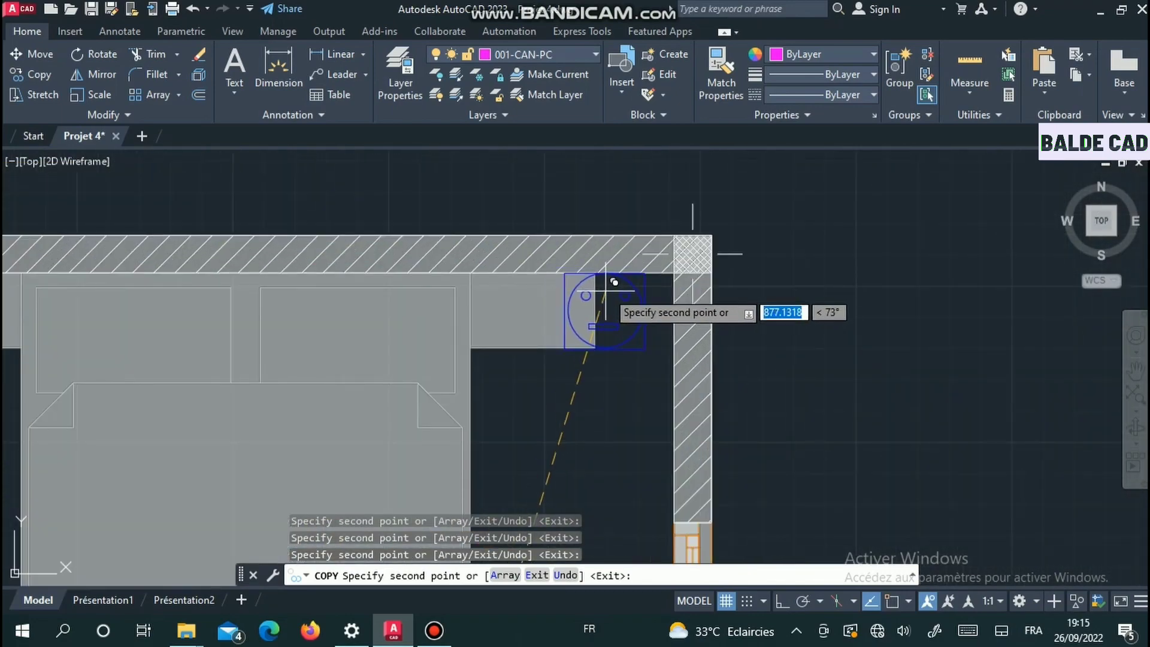
# - Place a socket copy in the upper-right bedroom directly above the INFO outlet, against the outer window wall
pyautogui.scroll(-5, 607, 290)
pyautogui.scroll(4, 604, 348)
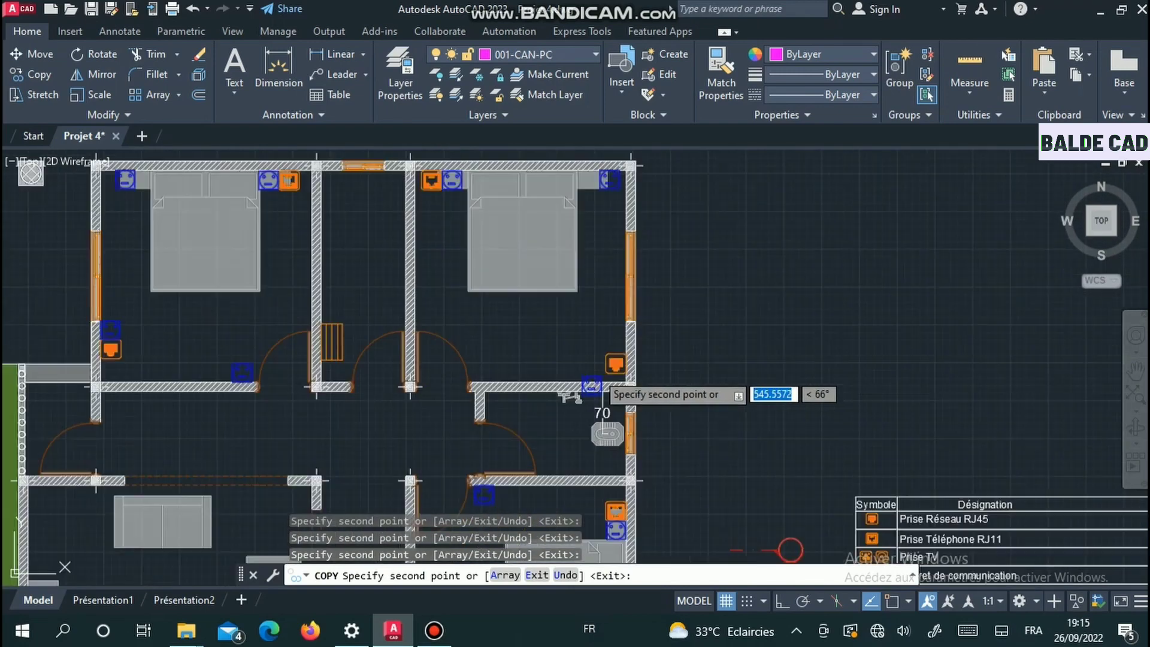
pyautogui.scroll(5, 611, 339)
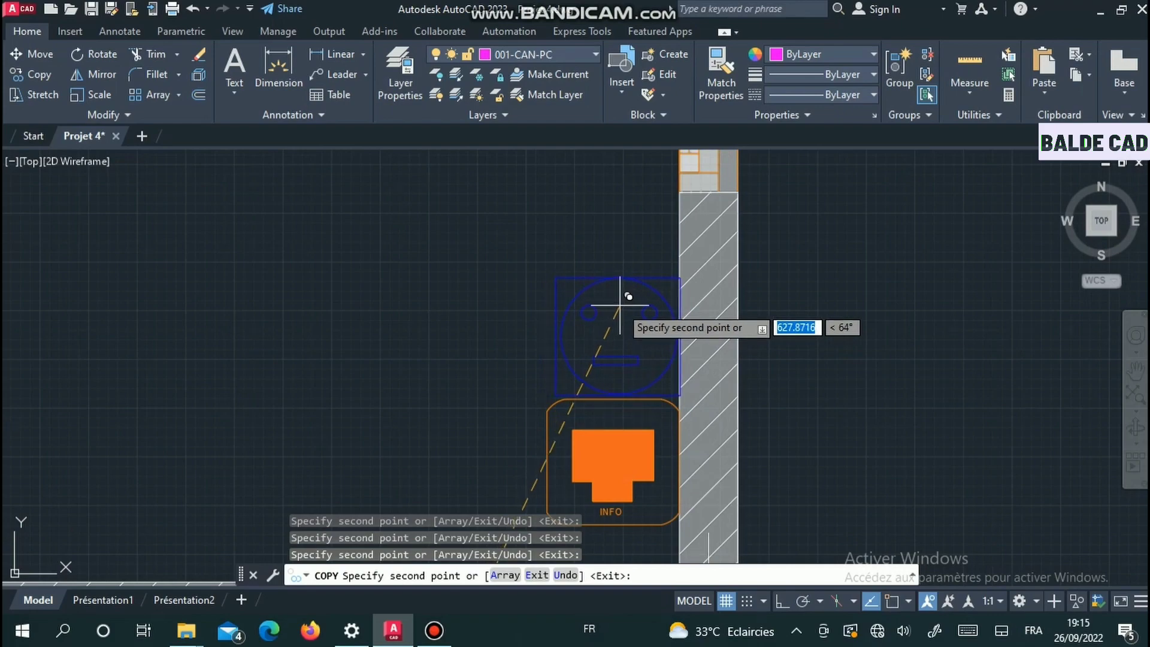
# - Place a socket copy inside the bathroom against the short wall beside its door
pyautogui.scroll(-6, 628, 296)
pyautogui.moveTo(513, 352); pyautogui.dragTo(568, 306, button='middle')
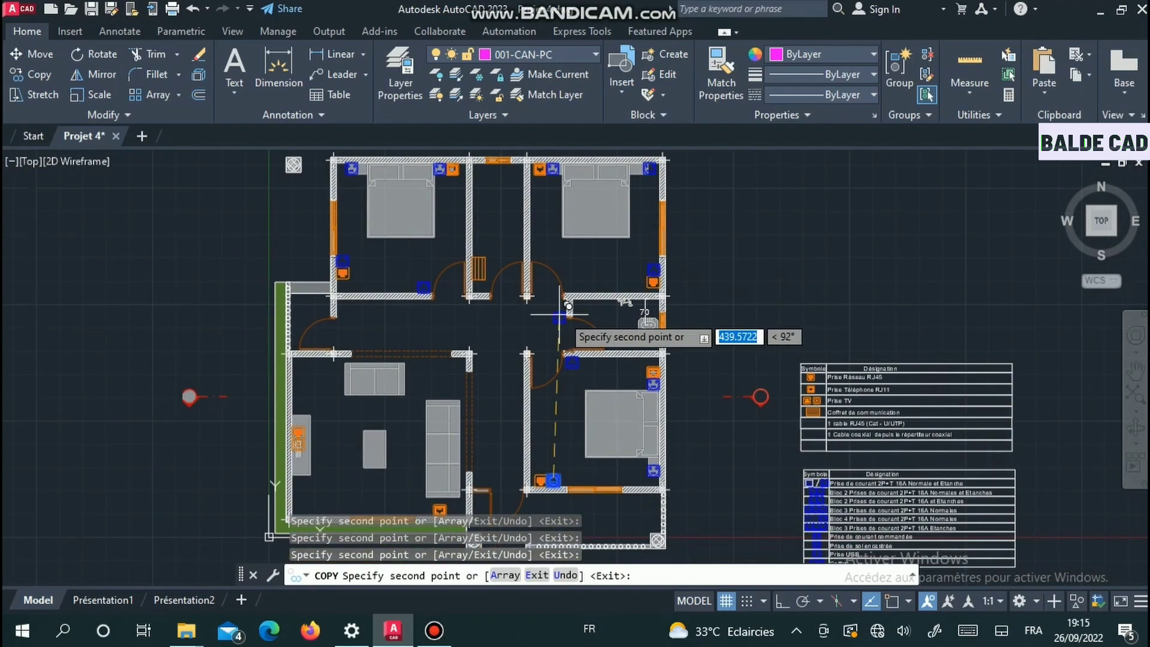
pyautogui.scroll(8, 568, 306)
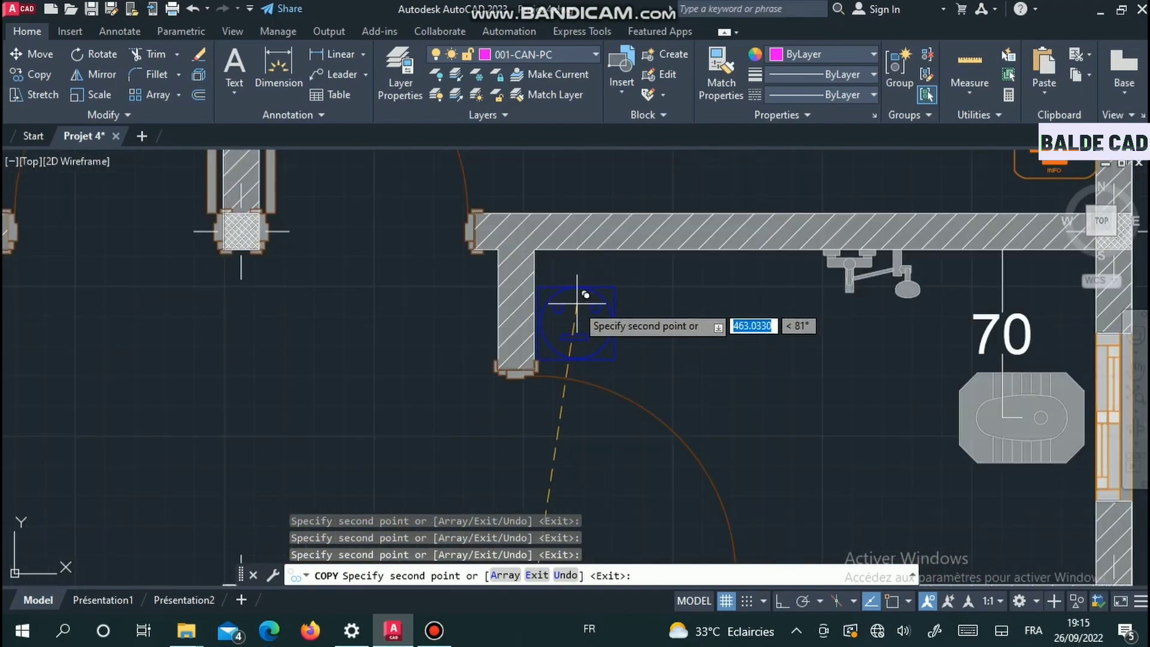
# - Place two socket copies at the living room's TV unit, one above the INFO outlet and one below the TV outlet
pyautogui.scroll(-8, 582, 295)
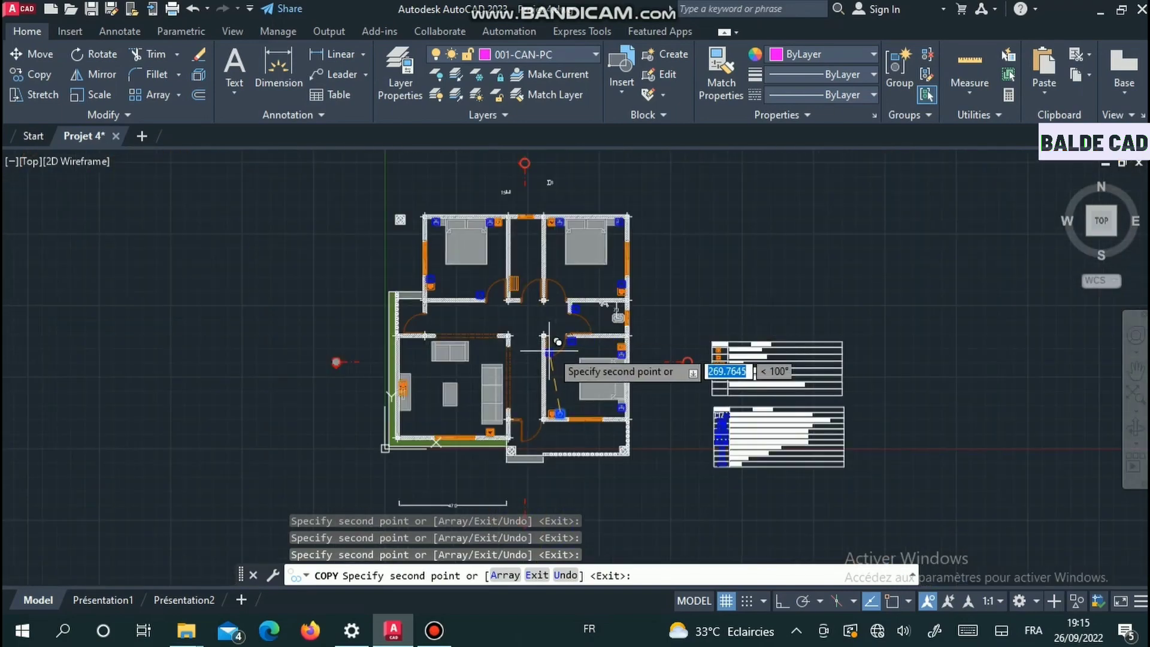
pyautogui.scroll(10, 557, 342)
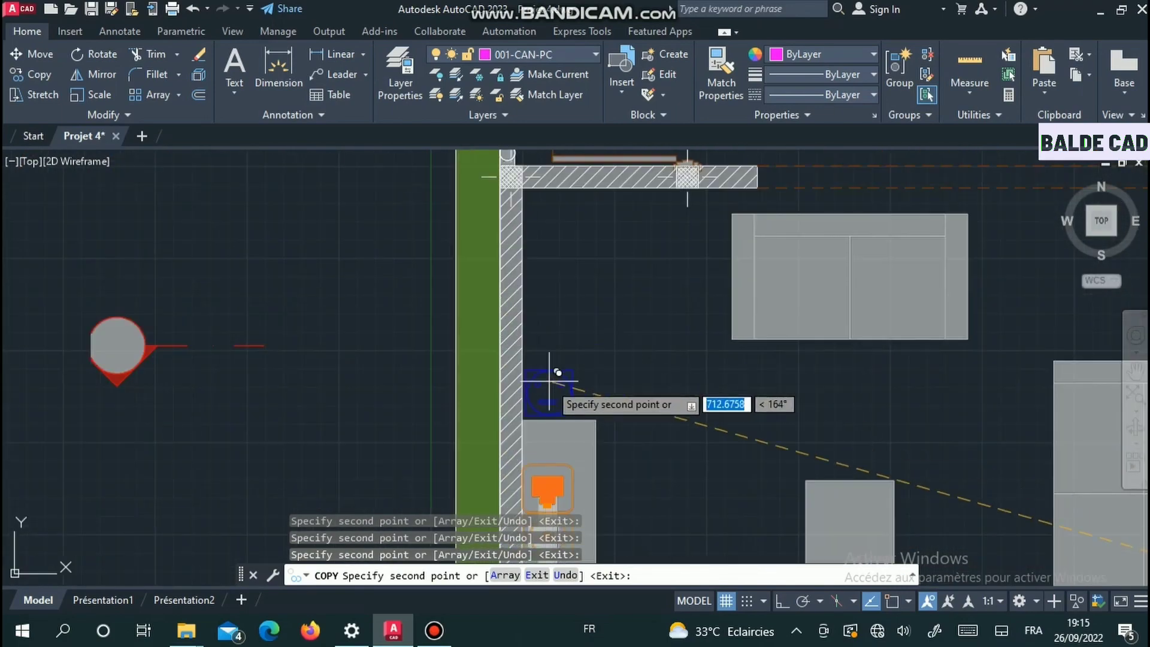
pyautogui.moveTo(550, 380); pyautogui.dragTo(579, 294, button='middle')
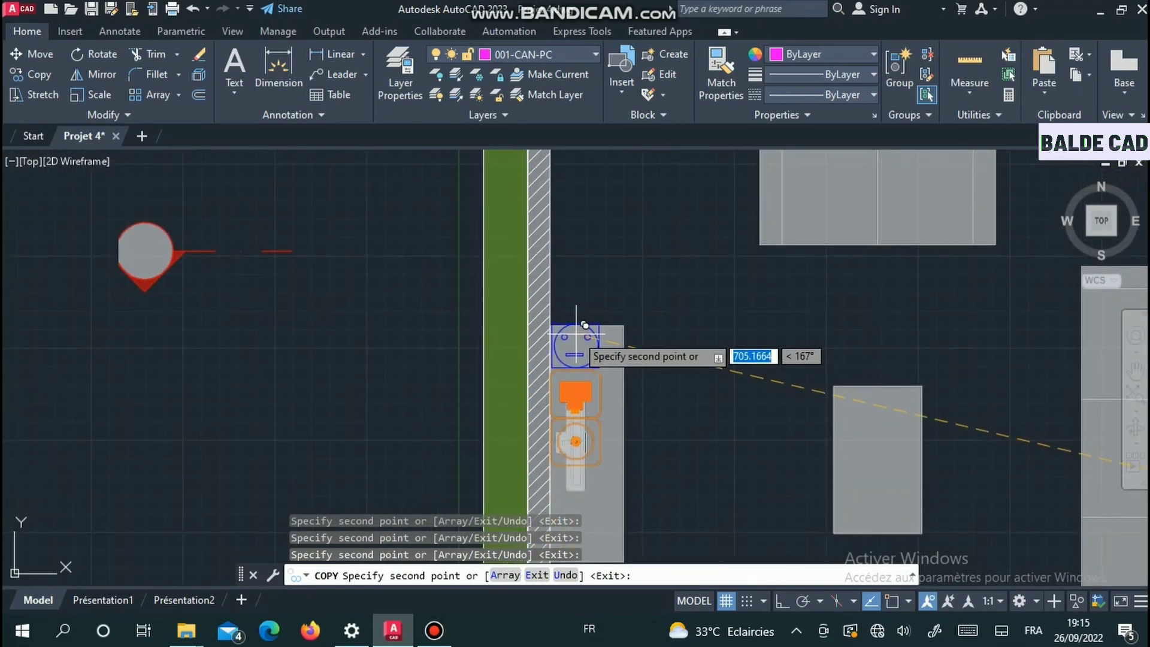
pyautogui.scroll(-5, 585, 327)
pyautogui.scroll(8, 575, 360)
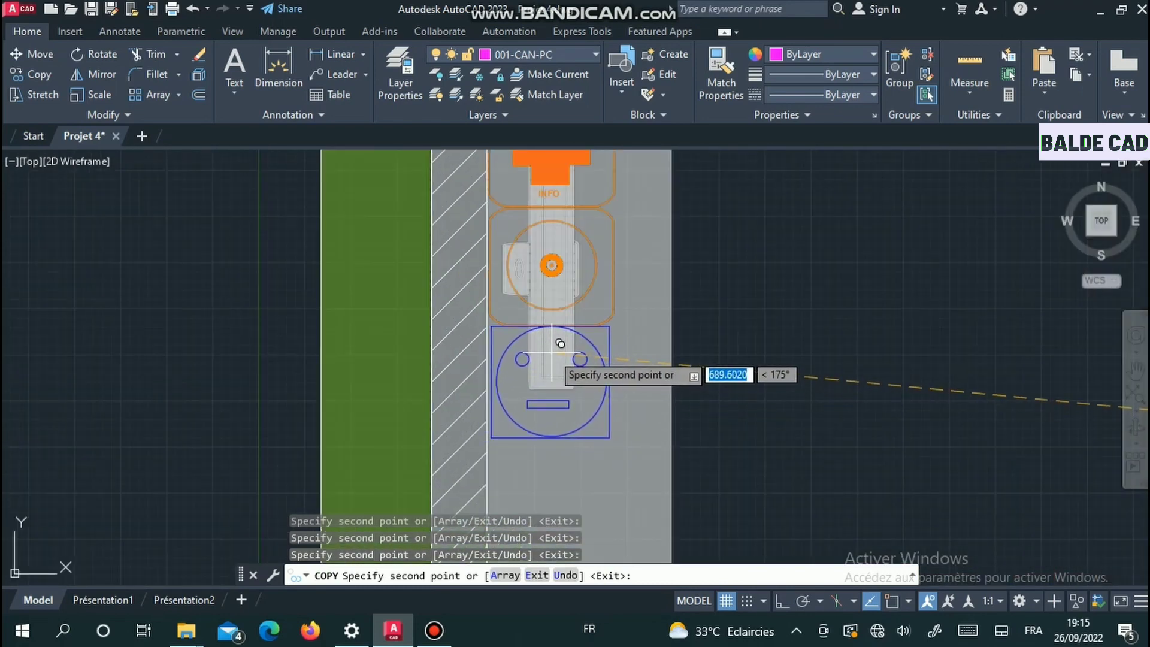
# - Place two socket copies along the living room's window wall, one beside the TEL outlet and one near the corner below the TV unit
pyautogui.scroll(-5, 585, 385)
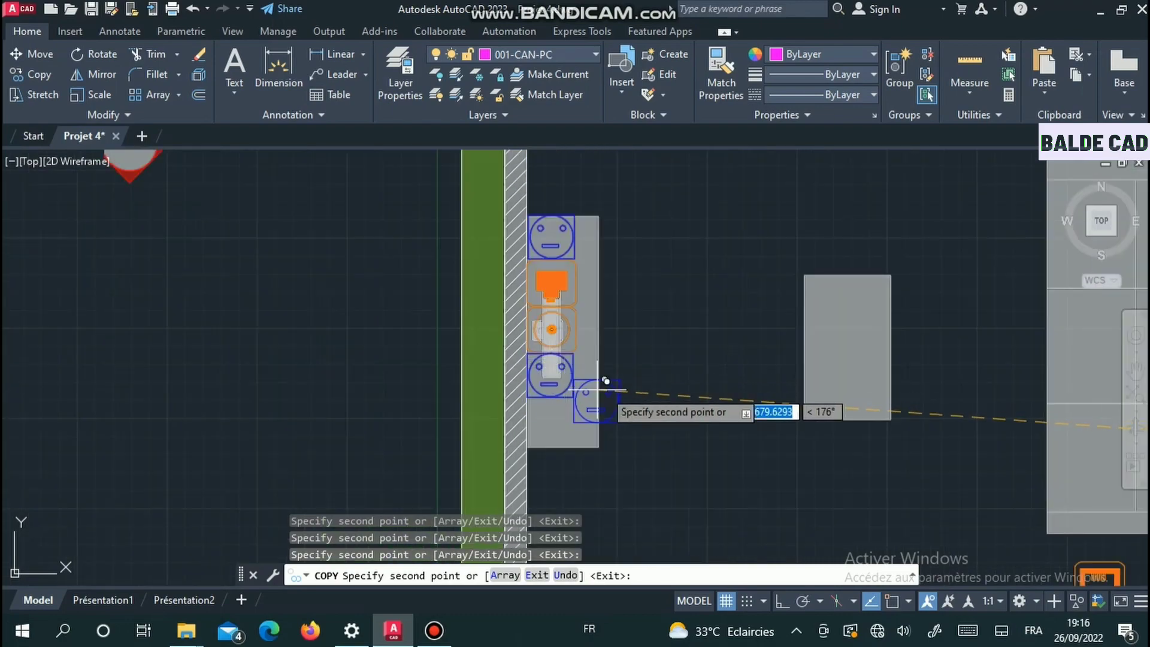
pyautogui.moveTo(698, 385); pyautogui.dragTo(472, 359, button='middle')
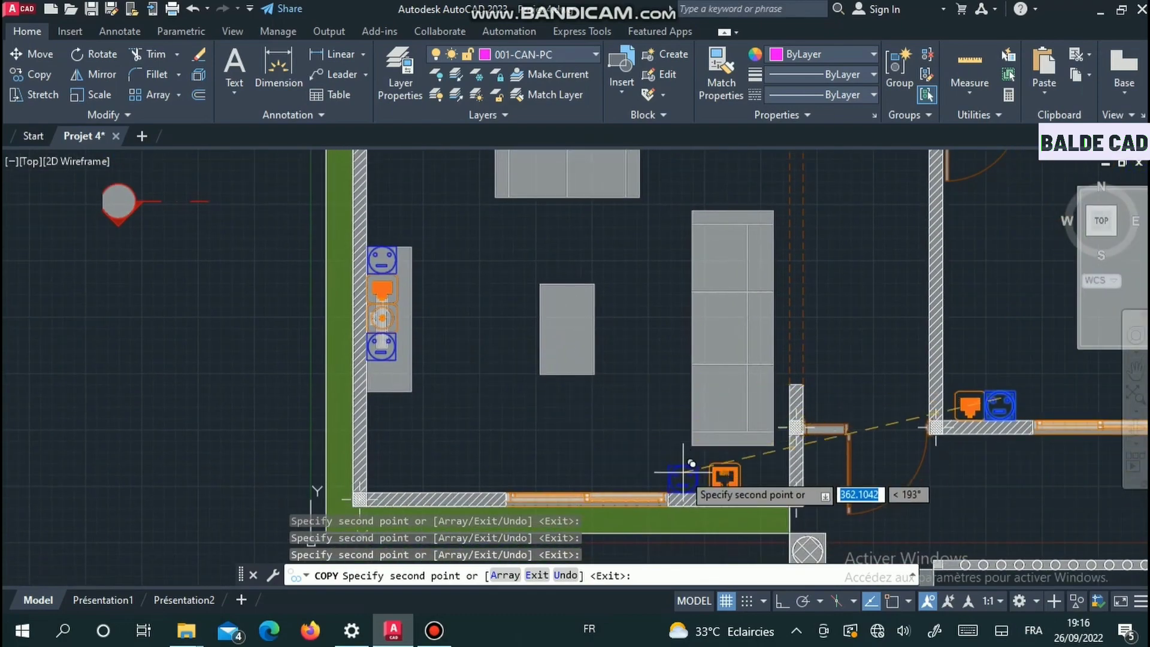
pyautogui.scroll(6, 711, 458)
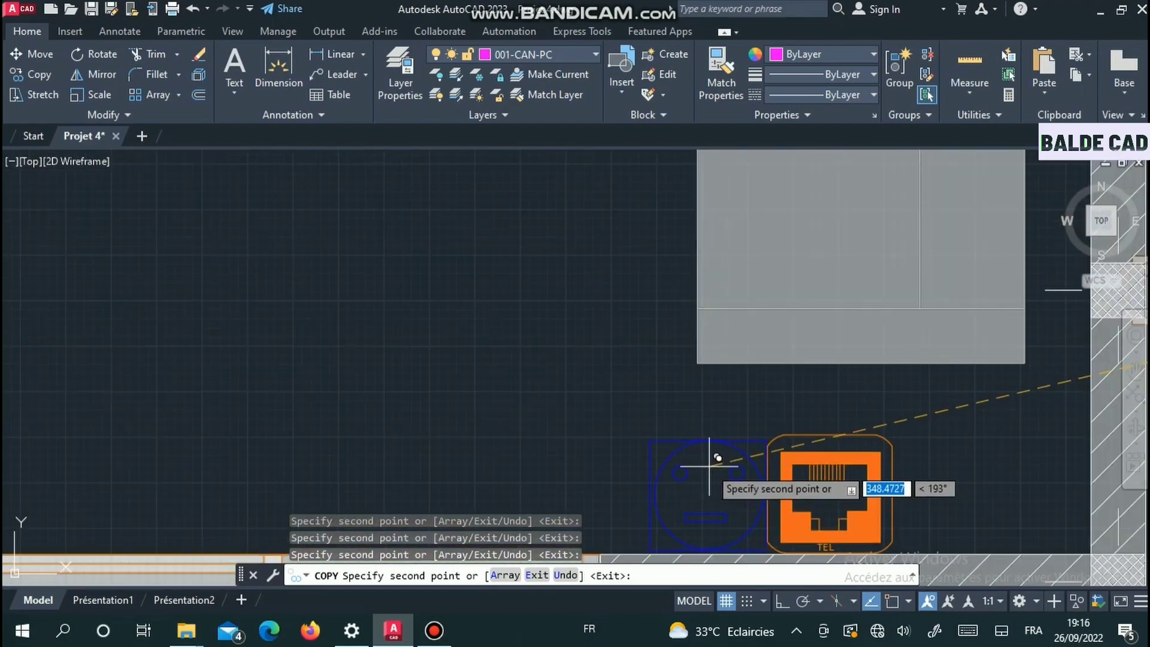
pyautogui.scroll(-5, 589, 404)
pyautogui.scroll(1, 595, 304)
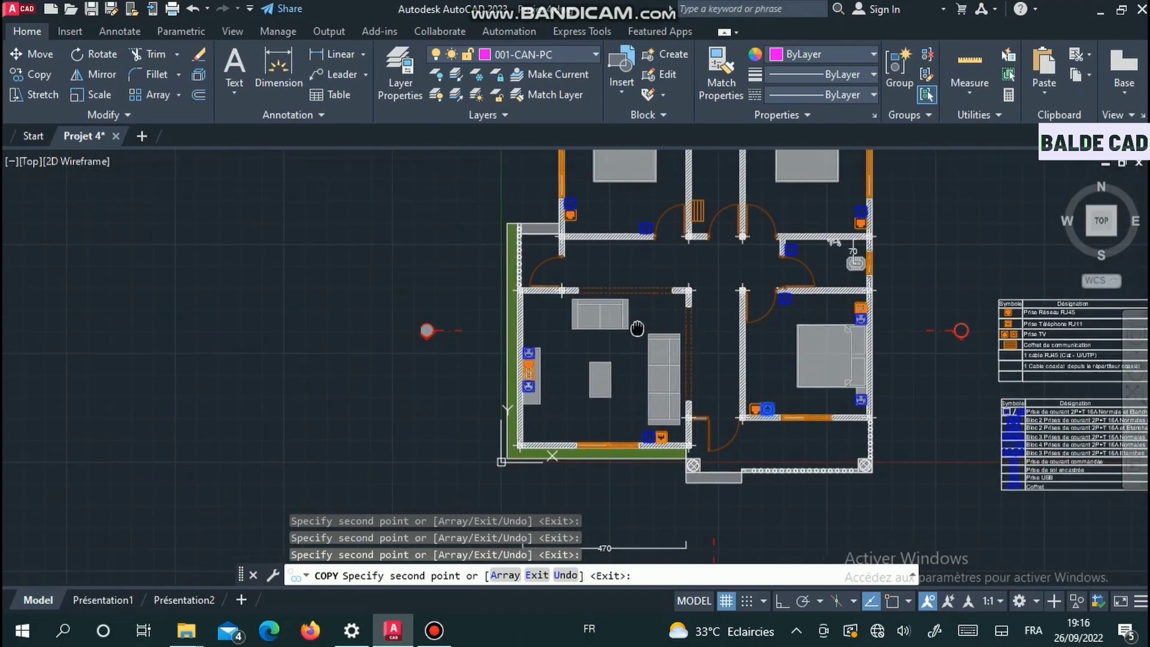
pyautogui.scroll(5, 564, 436)
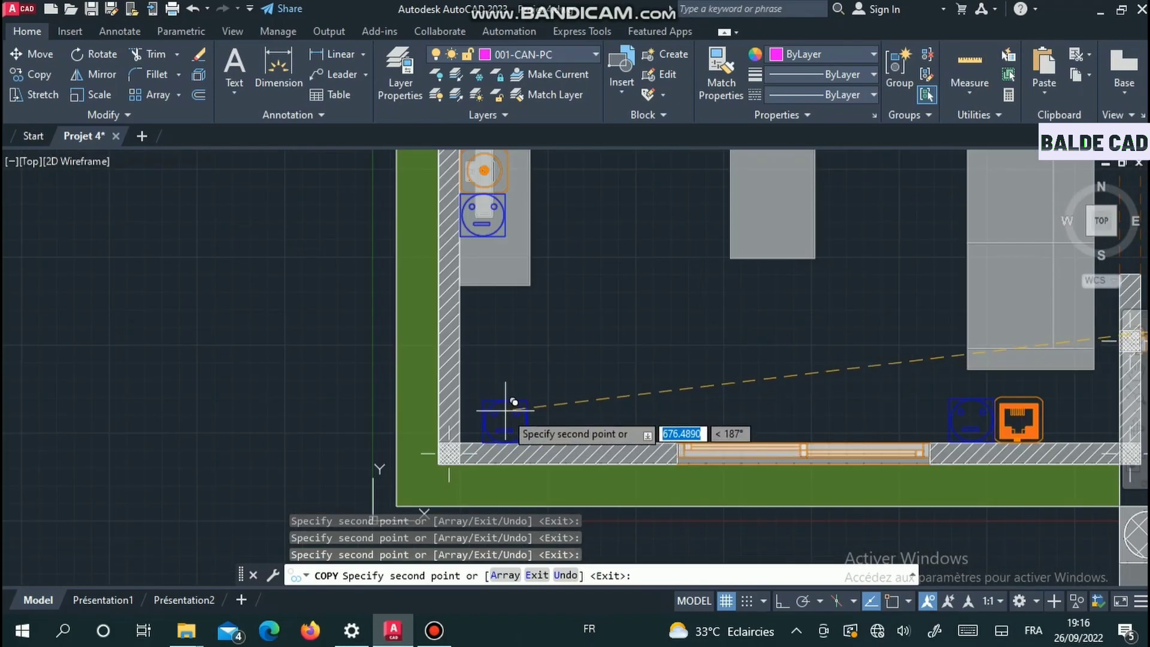
pyautogui.scroll(-4, 509, 407)
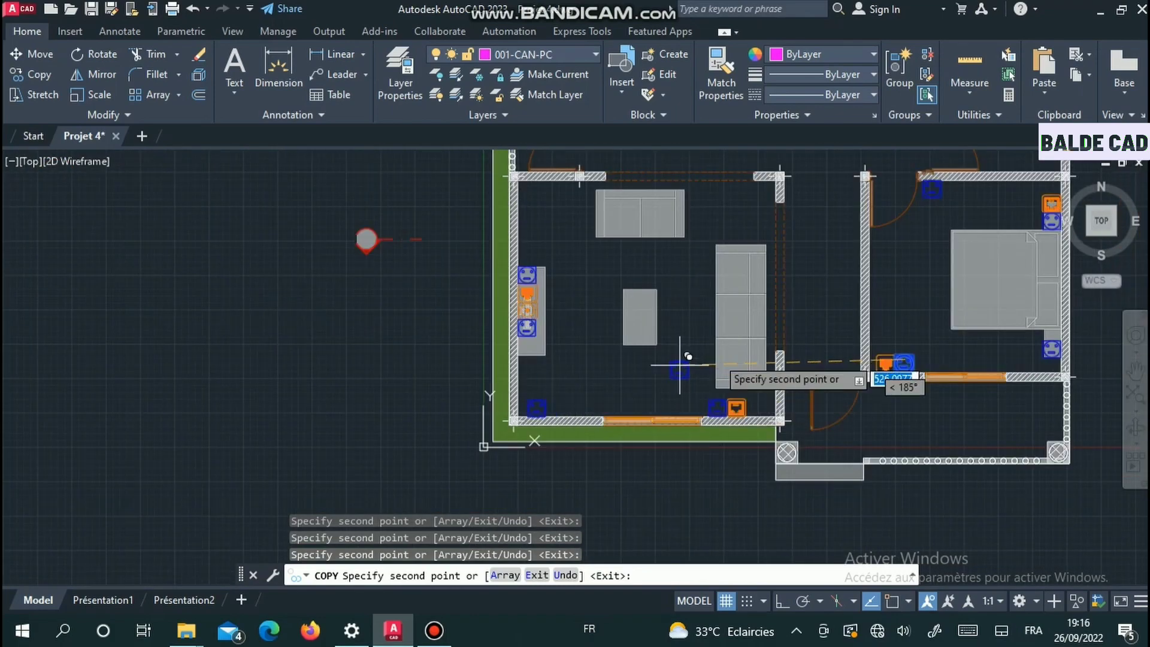
# - Place a socket copy in the hallway beside the upper-left bedroom's door, back to back with the socket inside that bedroom
pyautogui.scroll(3, 688, 397)
pyautogui.moveTo(619, 344); pyautogui.dragTo(467, 342, button='middle')
pyautogui.scroll(-2, 559, 272)
pyautogui.moveTo(552, 283); pyautogui.dragTo(470, 339, button='middle')
pyautogui.moveTo(508, 290); pyautogui.dragTo(494, 377, button='middle')
pyautogui.scroll(-2, 540, 347)
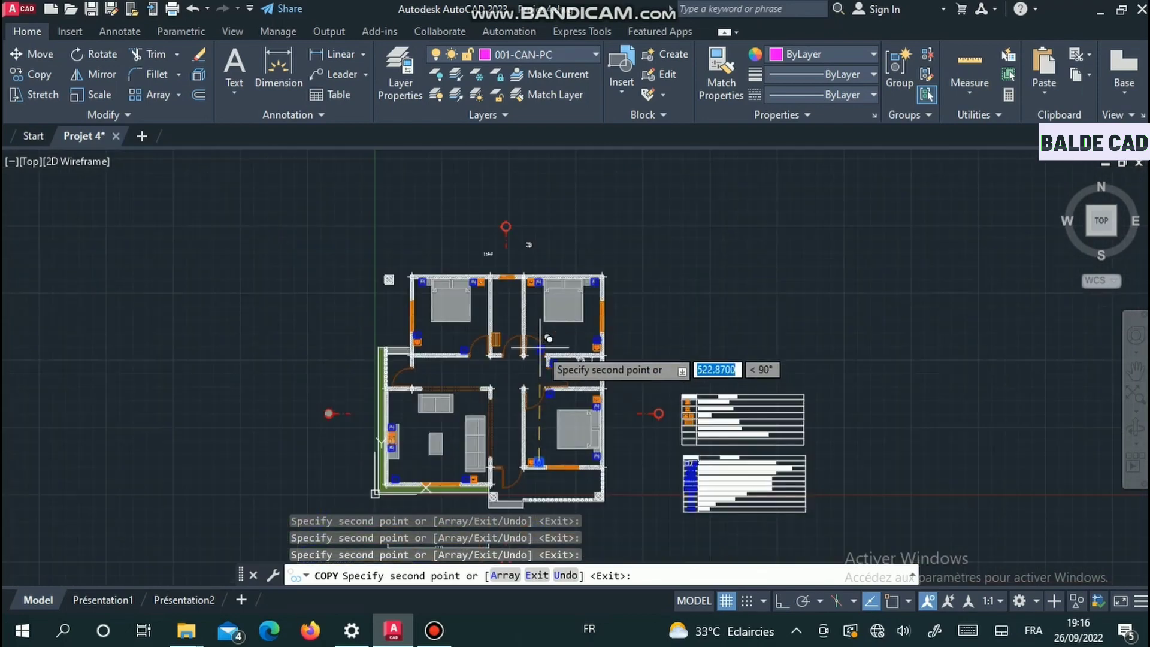
pyautogui.scroll(6, 413, 413)
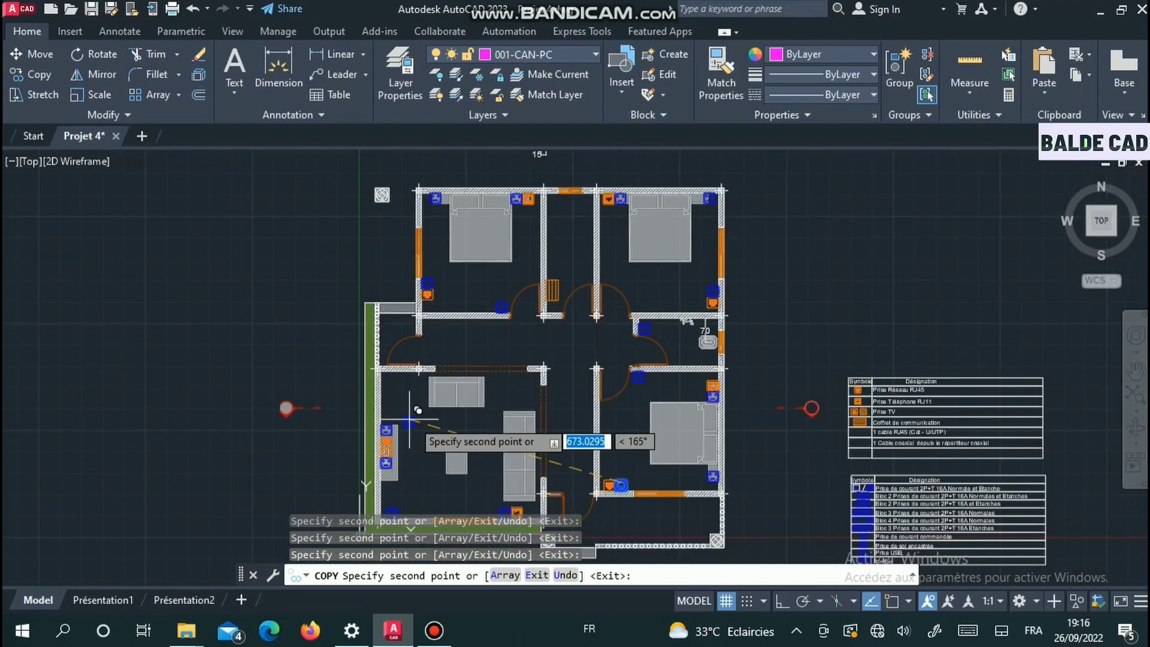
pyautogui.scroll(-4, 432, 416)
pyautogui.scroll(3, 479, 412)
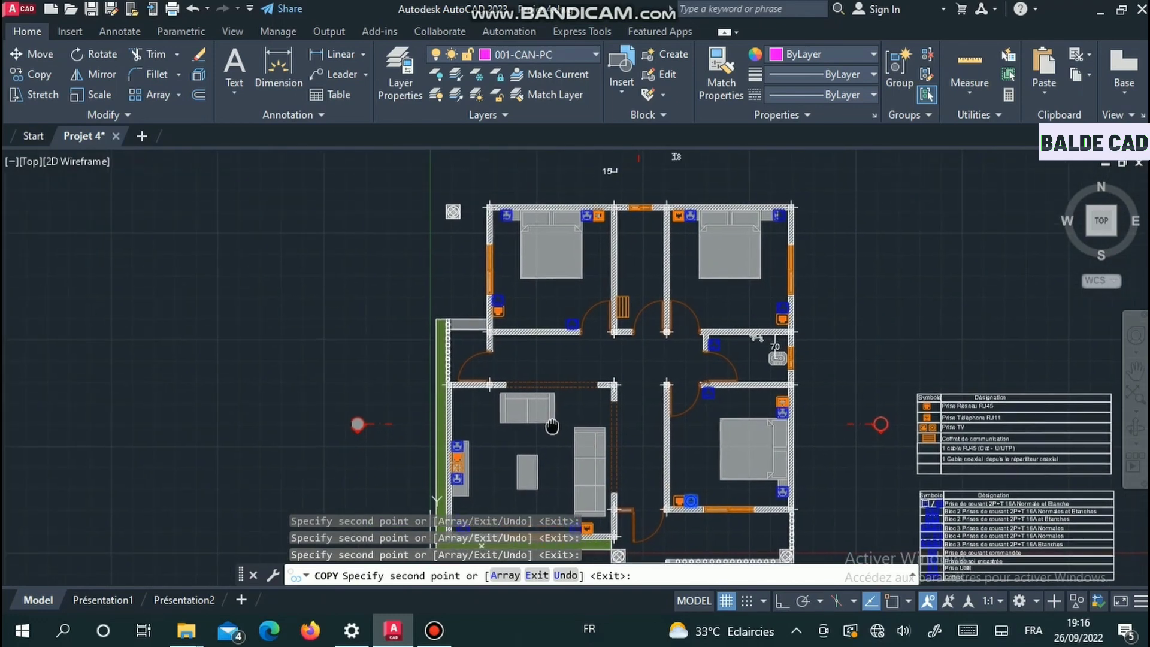
pyautogui.scroll(4, 562, 346)
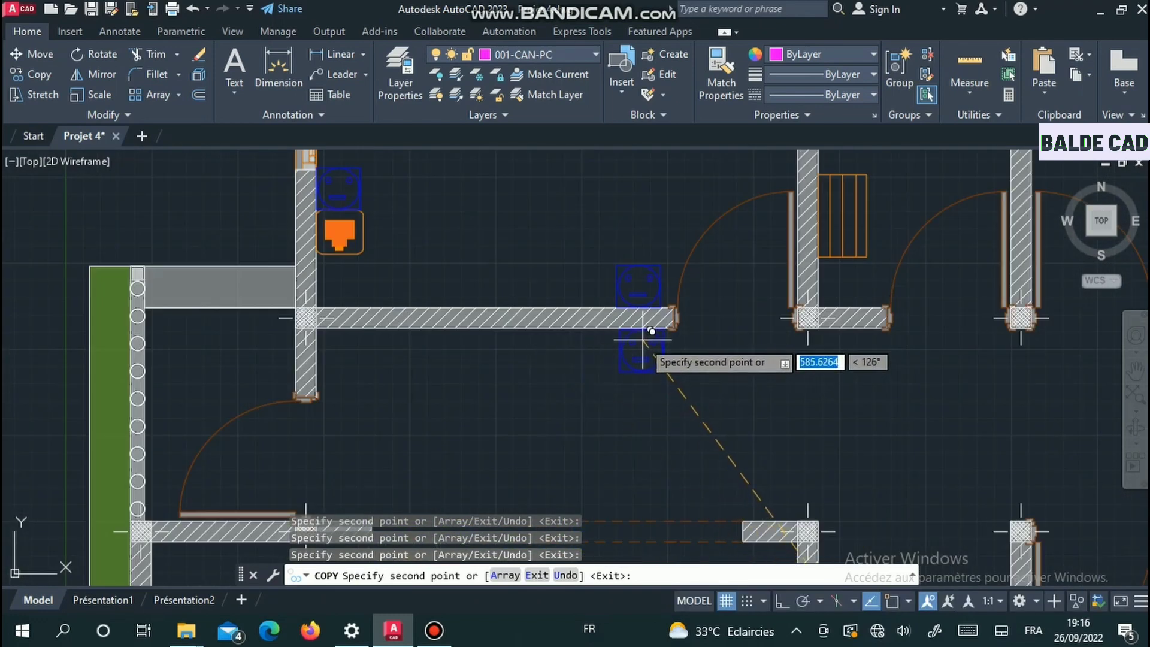
# - Place two socket copies on the outer terrace side of the lower-right bedroom's window wall, one on each side of the window
pyautogui.scroll(-10, 652, 333)
pyautogui.scroll(3, 539, 389)
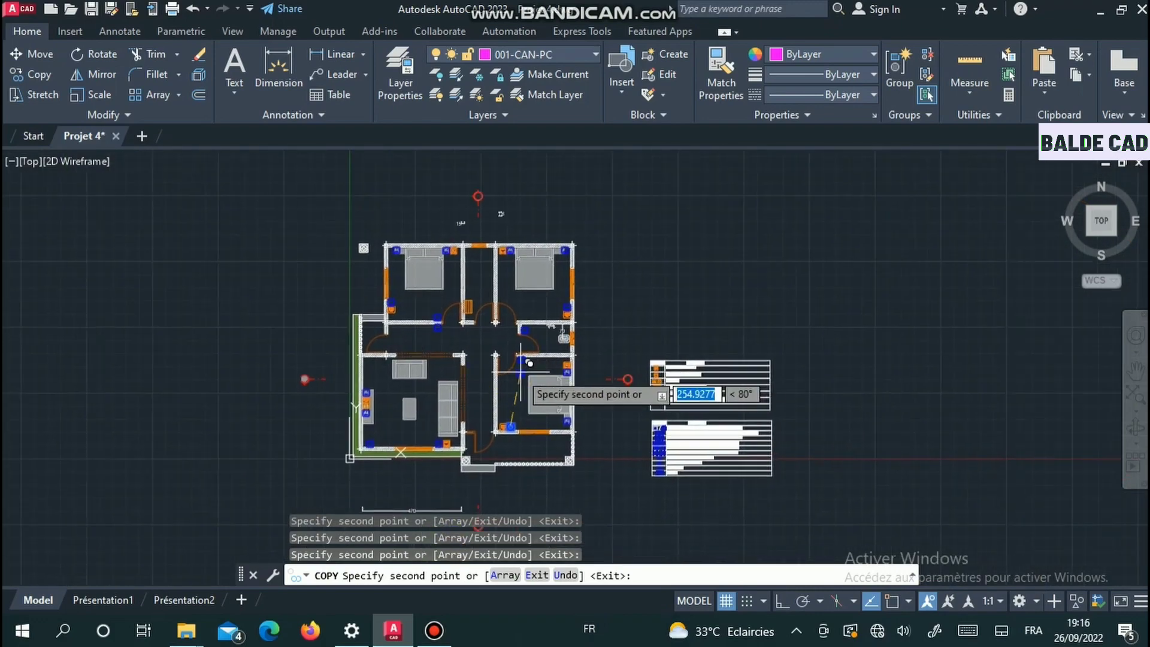
pyautogui.moveTo(474, 383); pyautogui.dragTo(488, 333, button='middle')
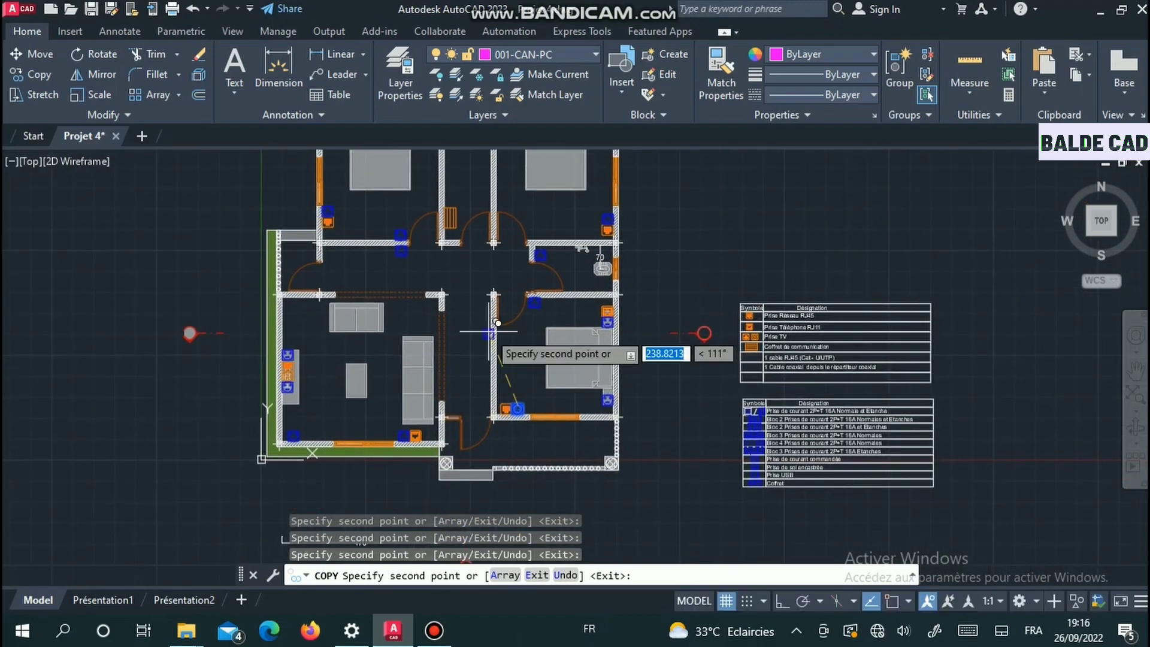
pyautogui.scroll(6, 516, 399)
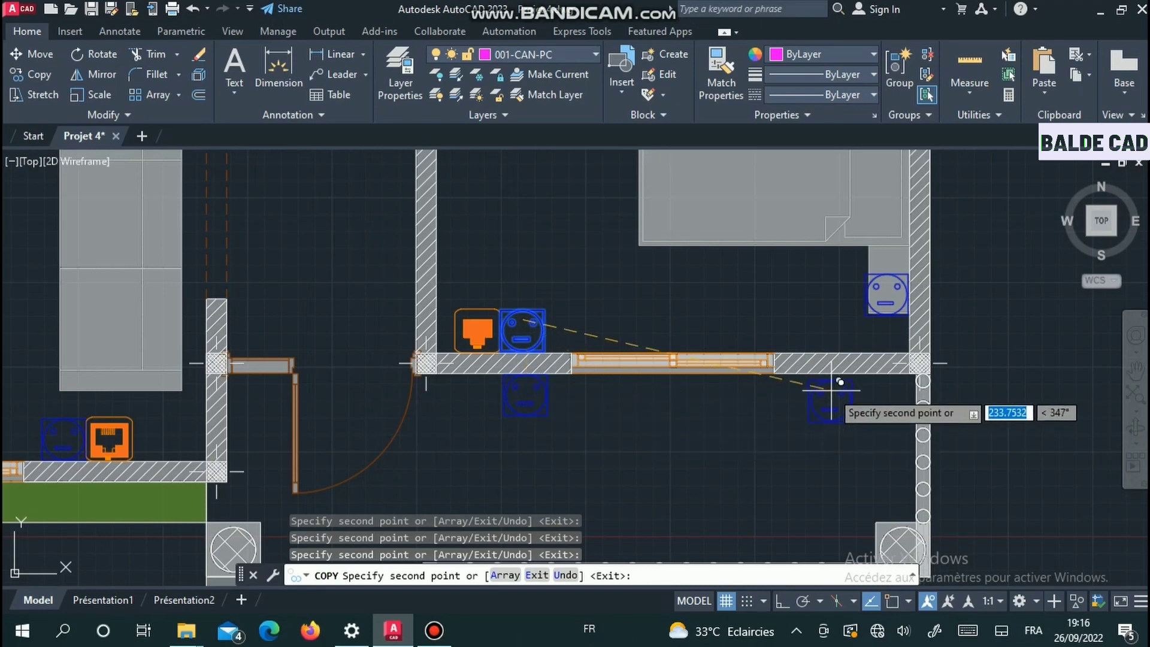
pyautogui.click(866, 377)
pyautogui.scroll(-5, 681, 428)
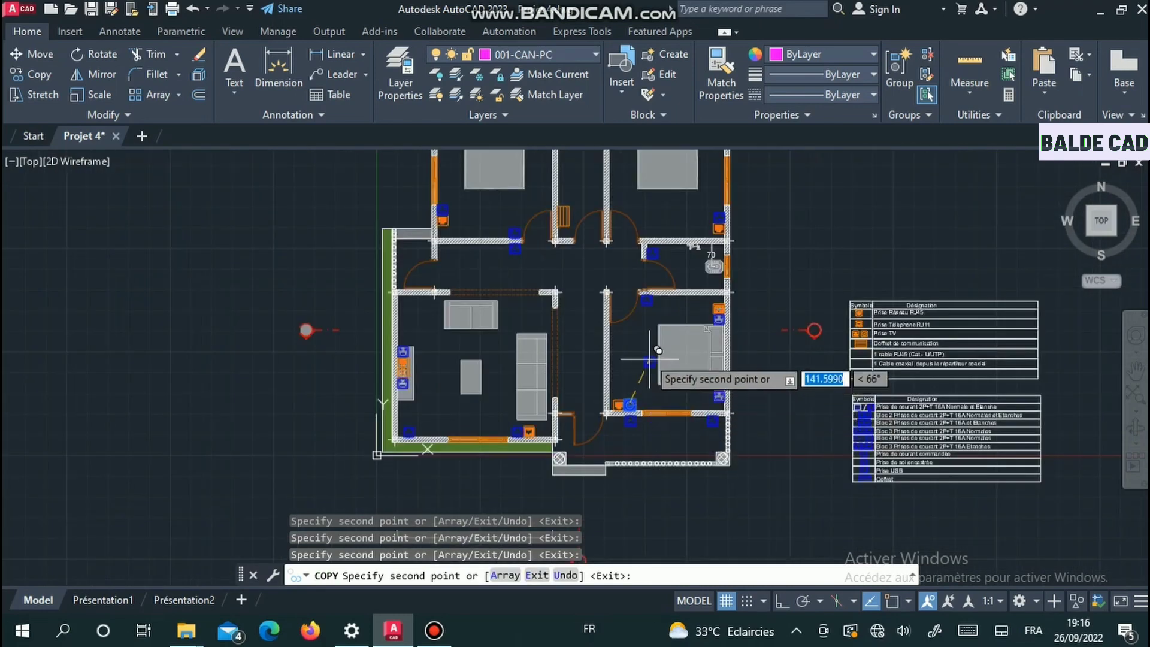
# - Place one socket copy below the communication cabinet in the narrow central room and another beside the upper-right bedroom's door, and end the copying
pyautogui.scroll(6, 574, 353)
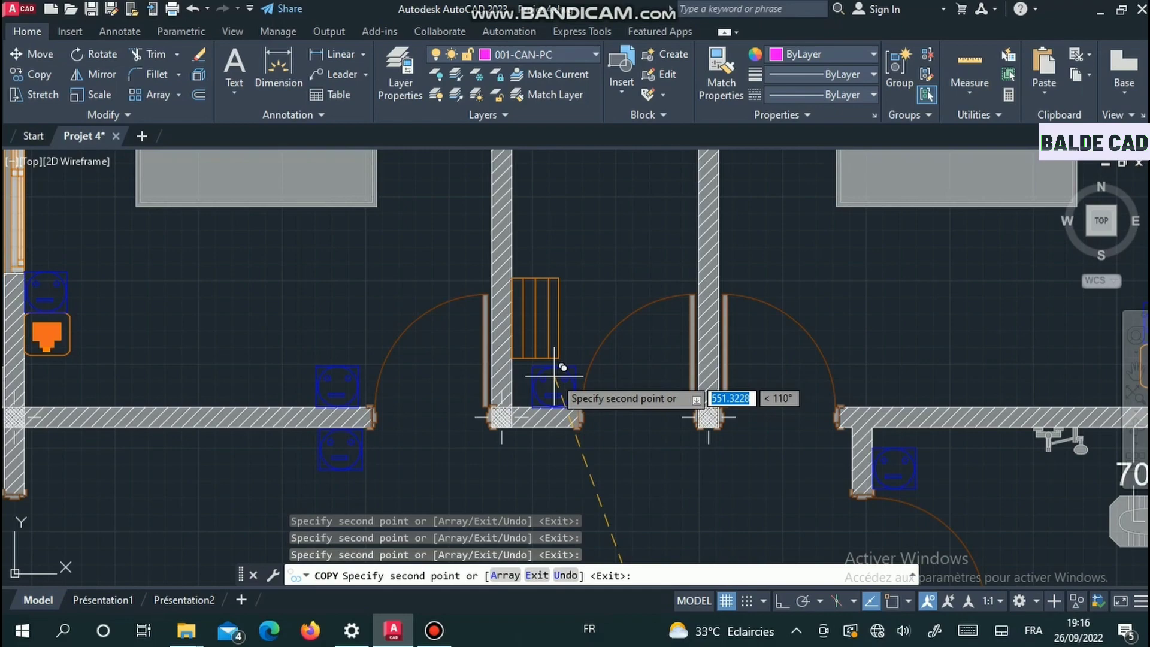
pyautogui.scroll(-5, 562, 368)
pyautogui.scroll(6, 548, 422)
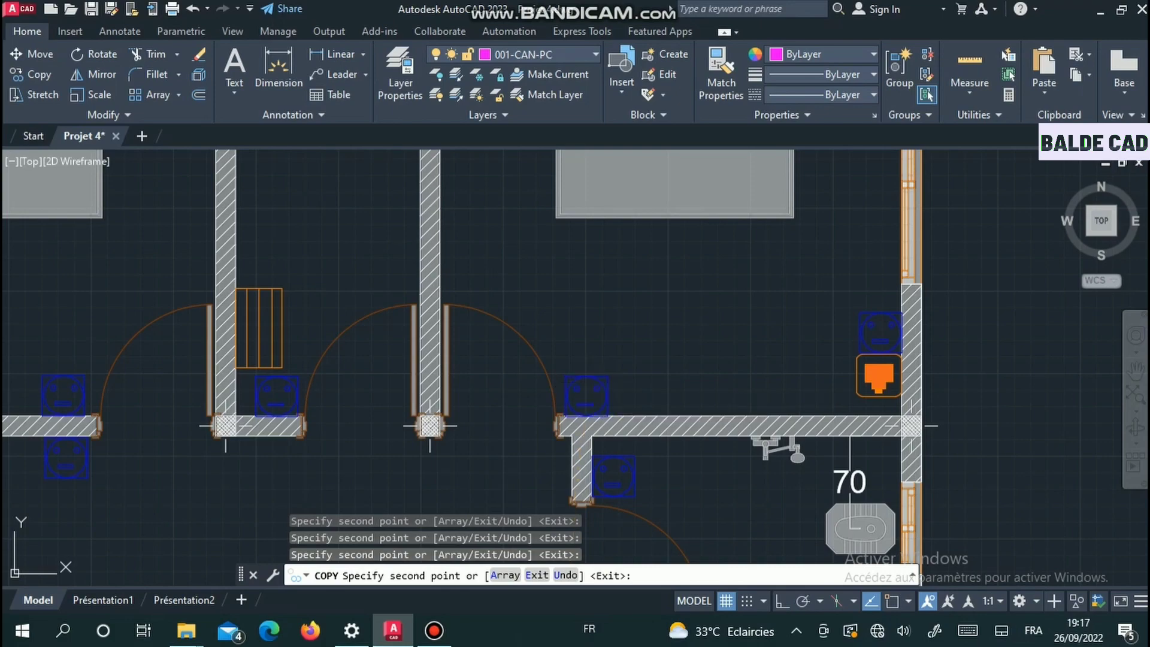
pyautogui.scroll(-5, 430, 426)
pyautogui.scroll(2, 447, 403)
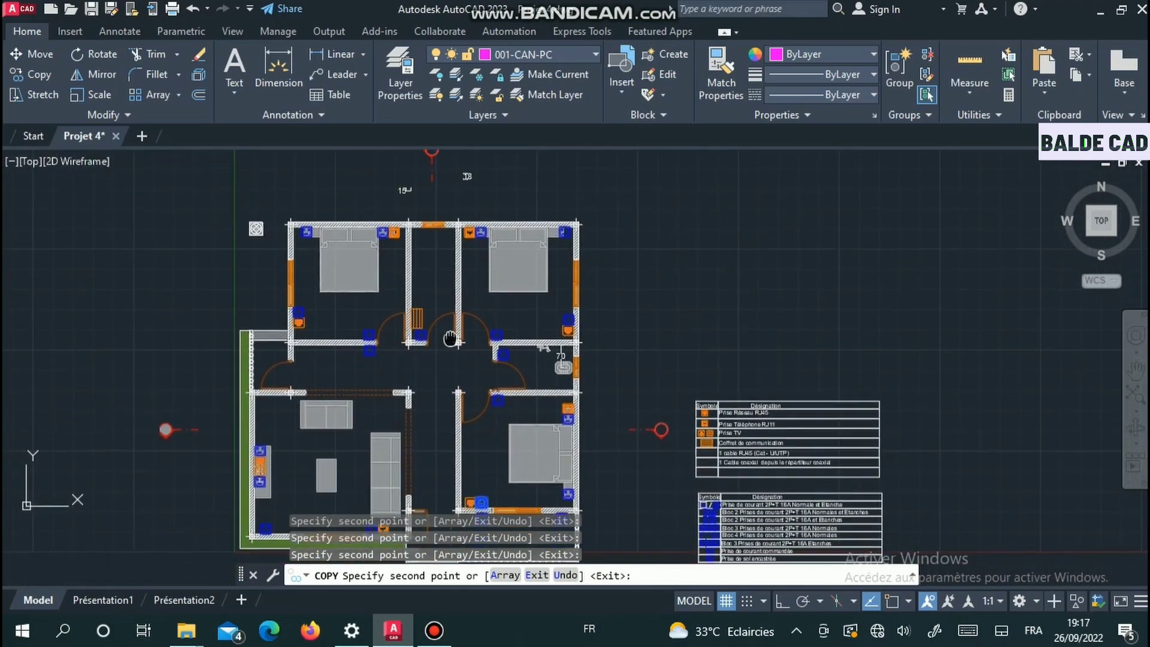
pyautogui.scroll(3, 426, 360)
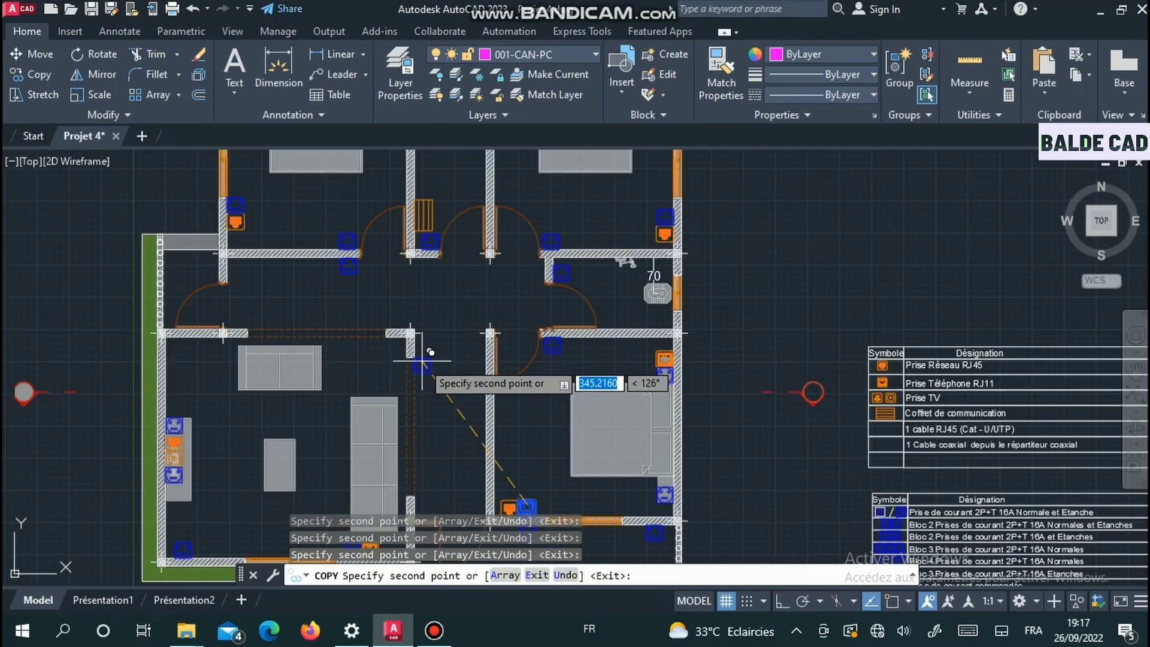
pyautogui.scroll(-5, 423, 359)
pyautogui.moveTo(423, 346); pyautogui.dragTo(477, 354, button='middle')
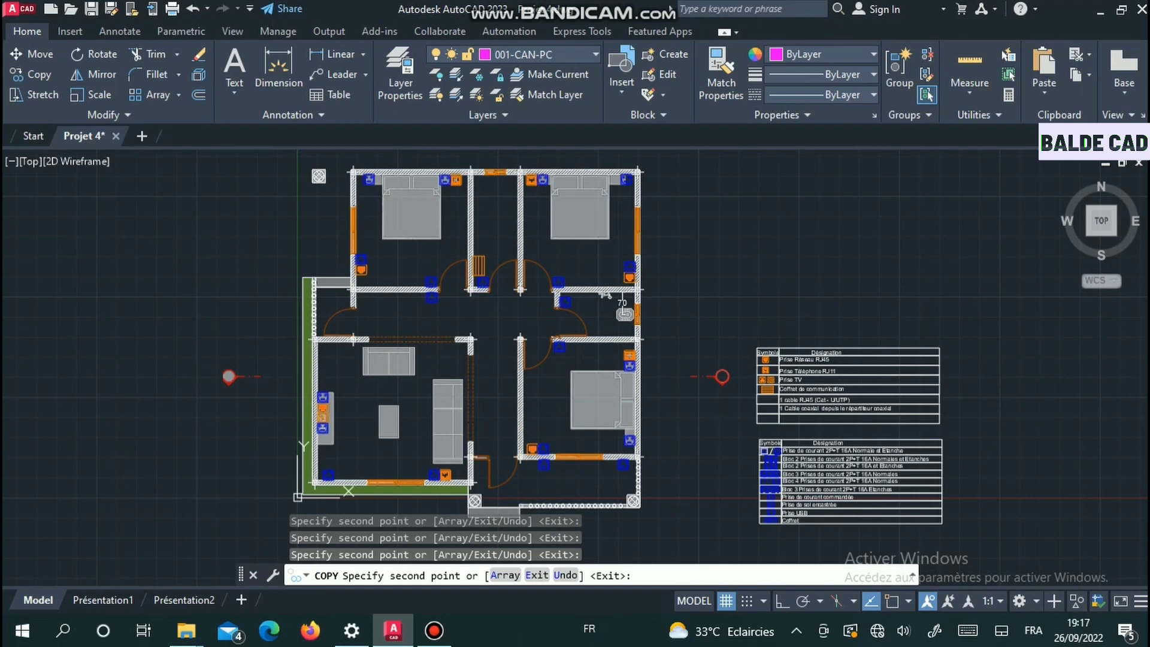
pyautogui.press('Escape')
pyautogui.scroll(-3, 623, 413)
pyautogui.scroll(2, 581, 353)
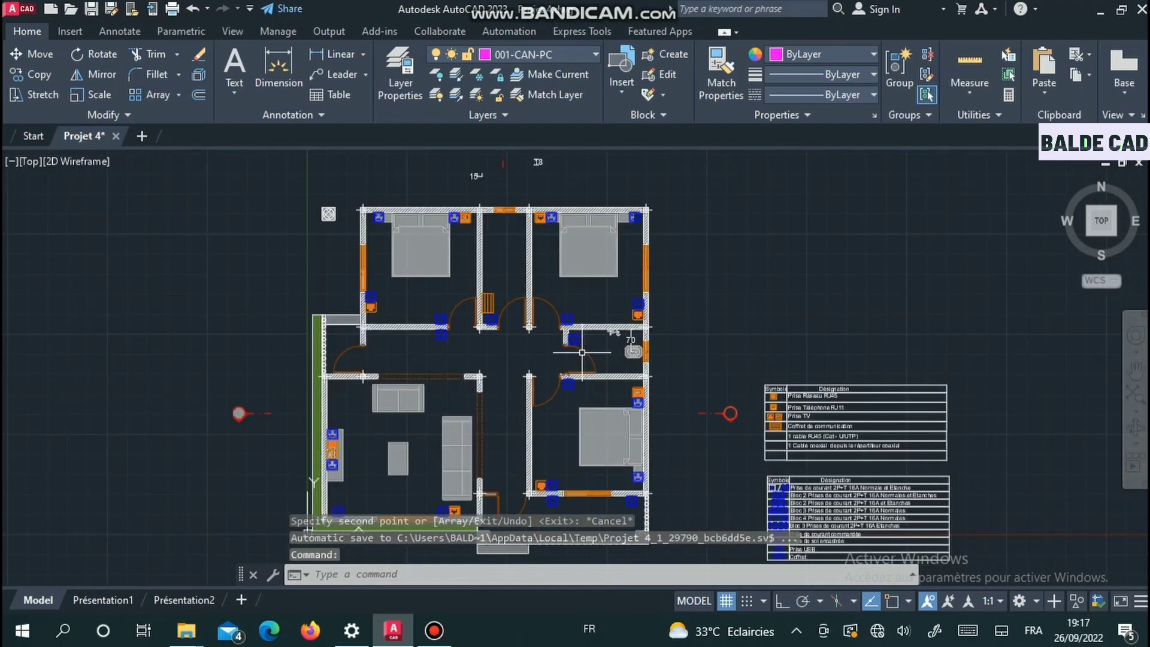
pyautogui.moveTo(579, 366); pyautogui.dragTo(593, 305, button='middle')
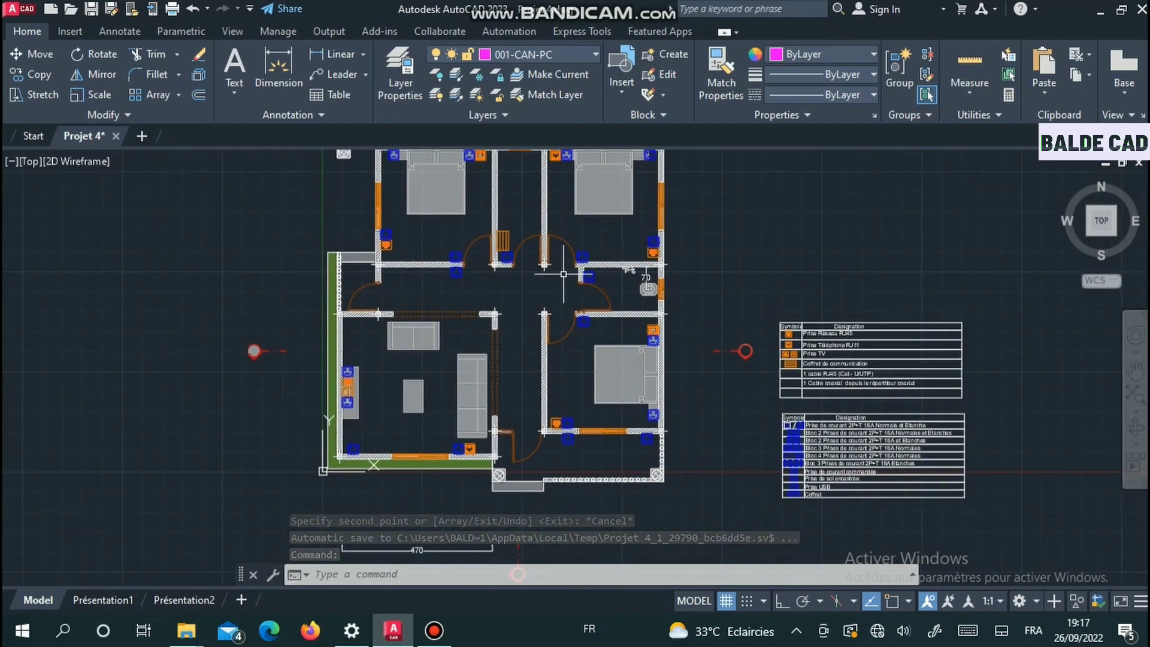
pyautogui.moveTo(570, 269); pyautogui.dragTo(539, 299, button='middle')
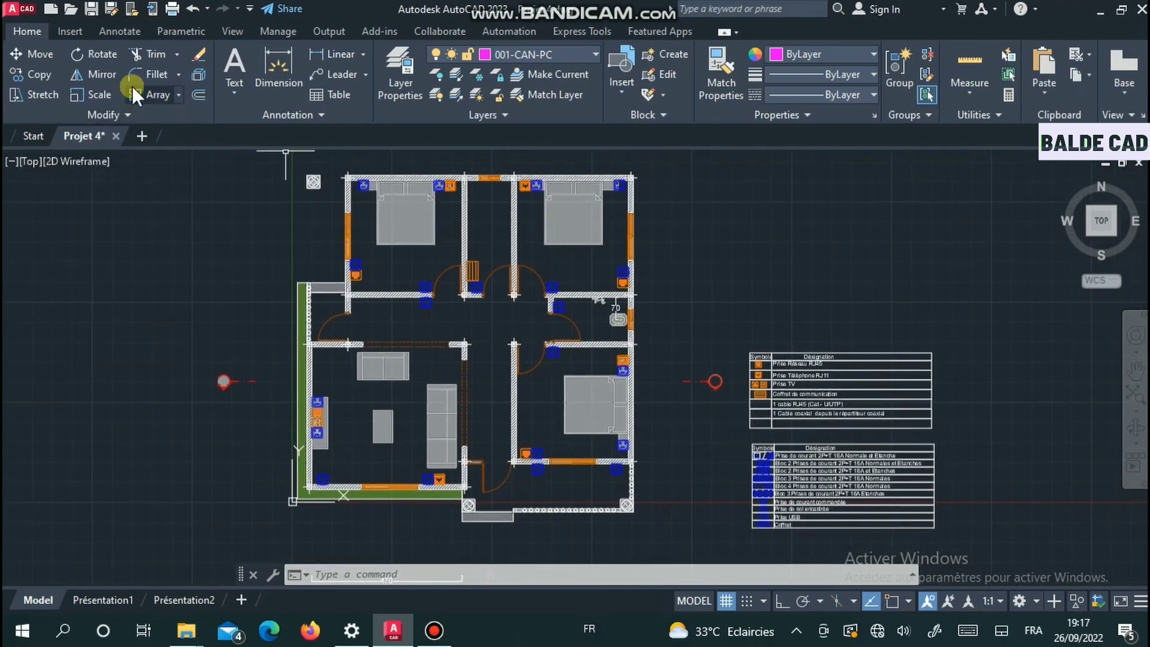
# - Show the missing Draw tools in the Home ribbon
pyautogui.click(74, 31)
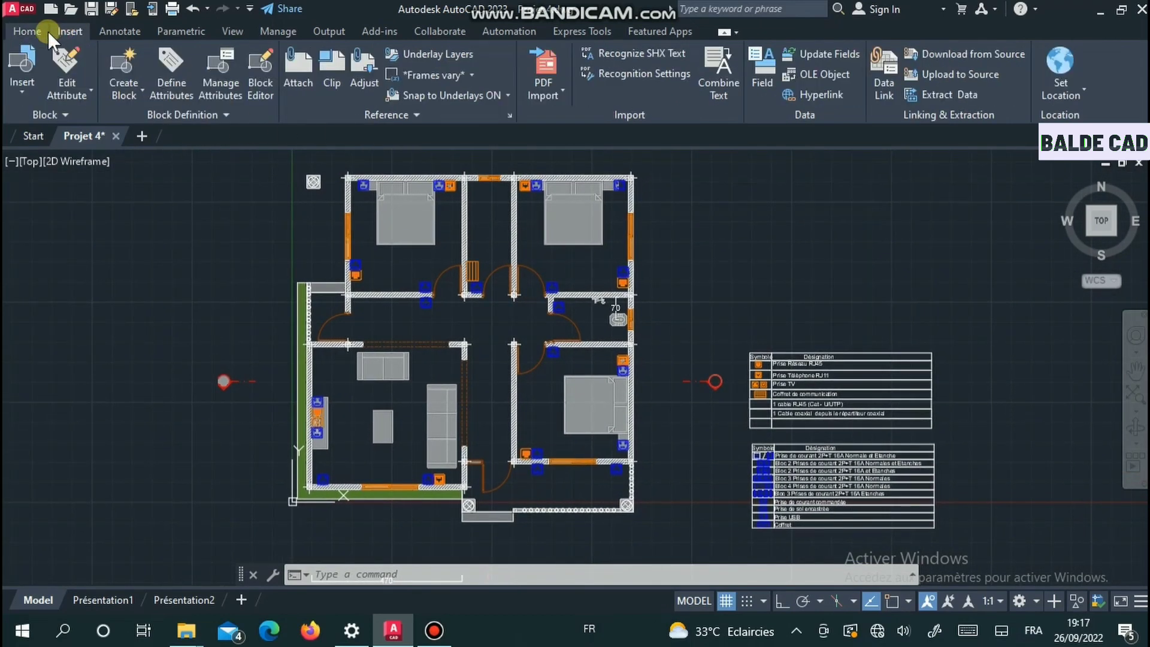
pyautogui.click(47, 30)
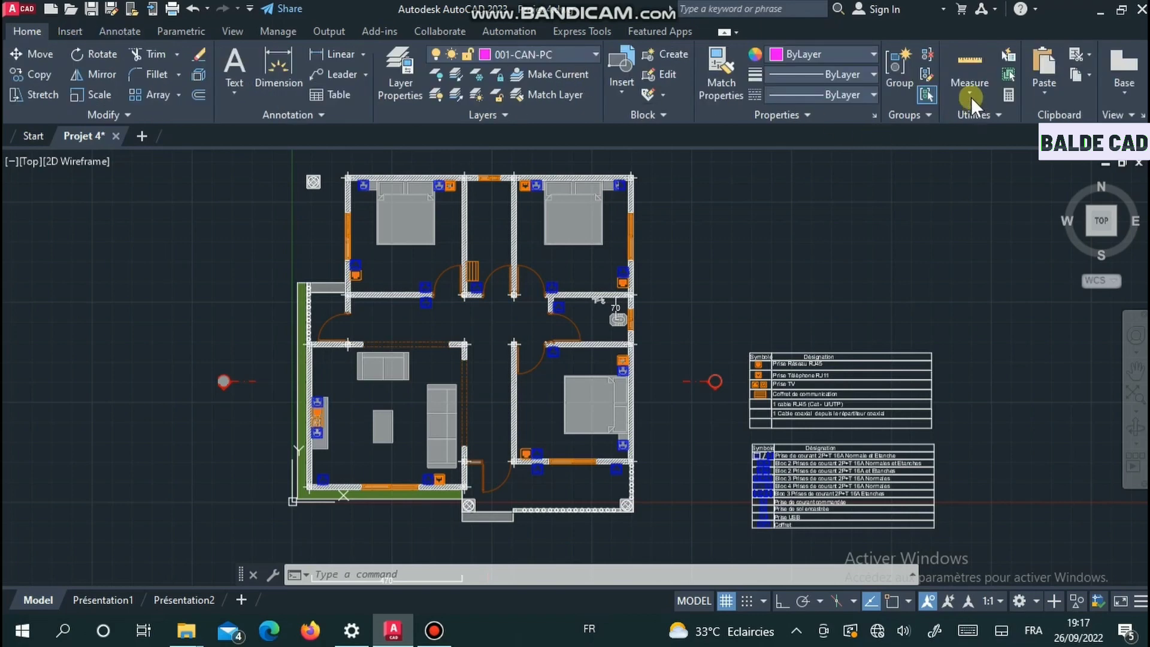
pyautogui.rightClick(1141, 100)
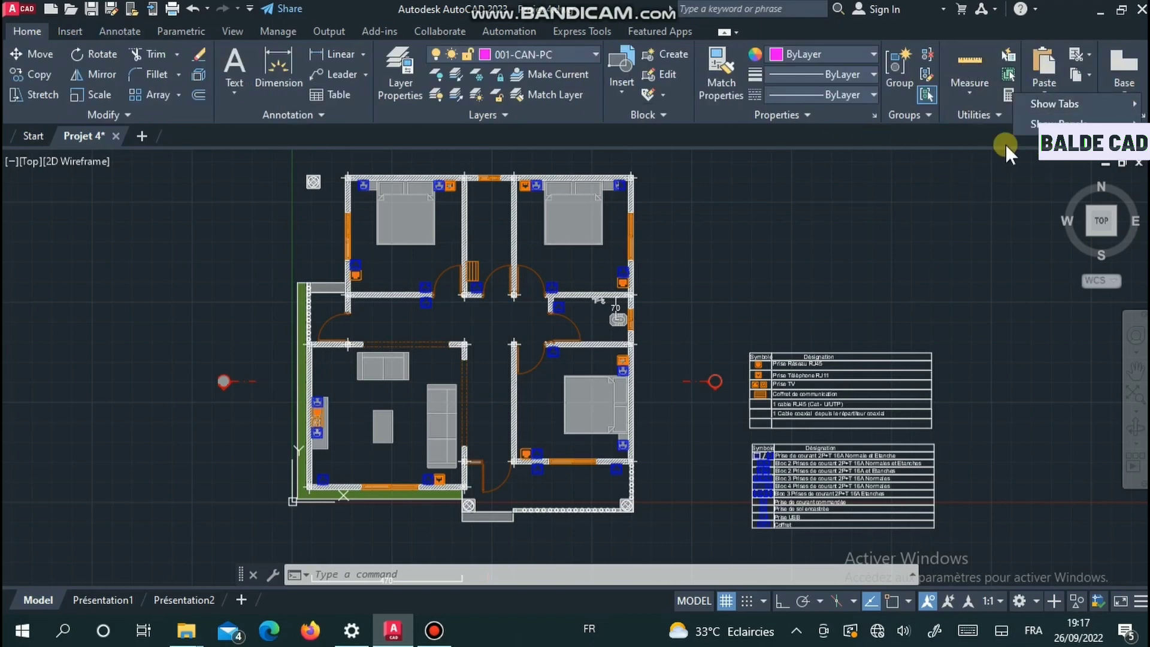
pyautogui.moveTo(1079, 105)
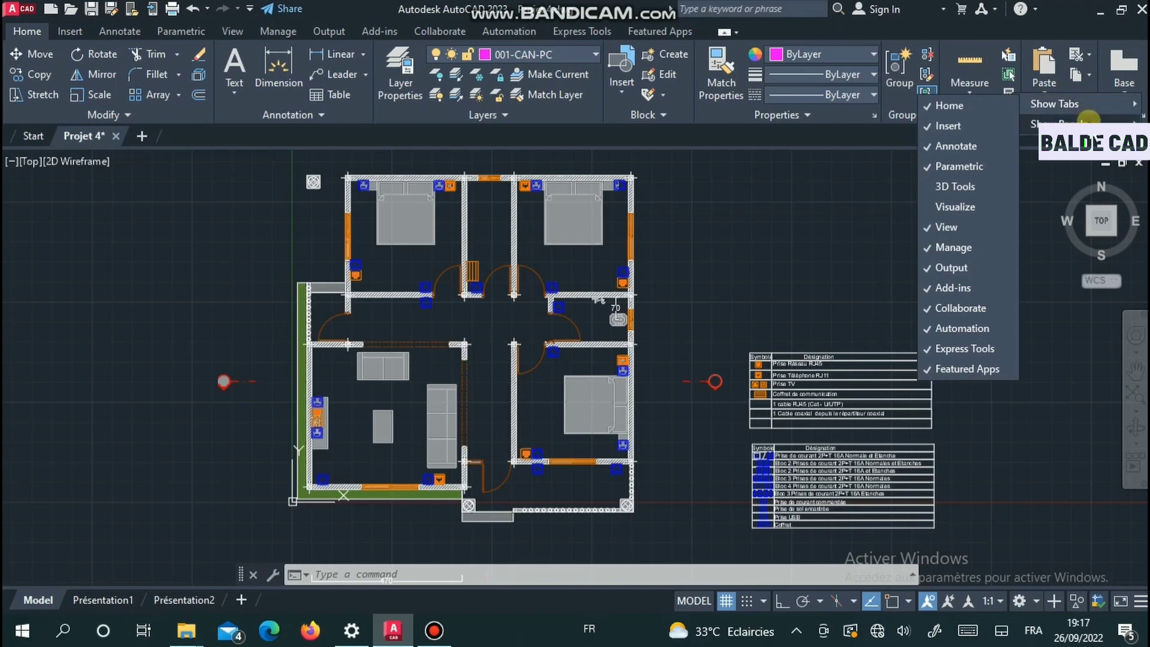
pyautogui.click(944, 127)
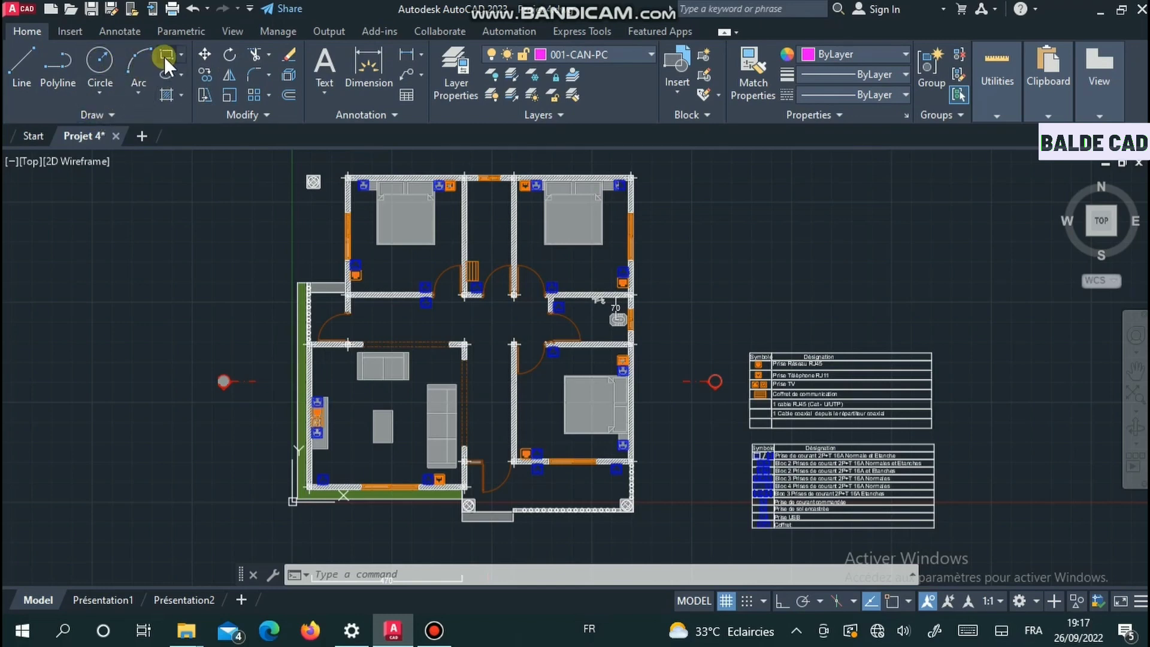
# - Draw a rectangle against the wall directly above the communication cabinet in the narrow central room, matching the cabinet's width
pyautogui.scroll(6, 465, 226)
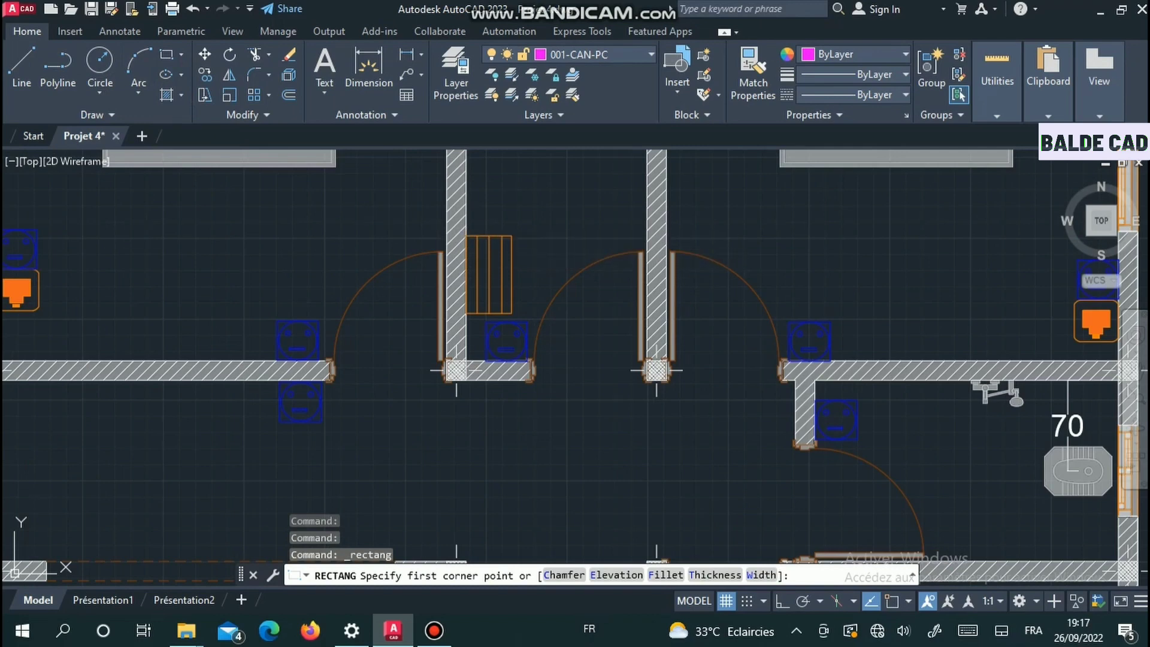
pyautogui.click(467, 226)
pyautogui.scroll(-3, 467, 225)
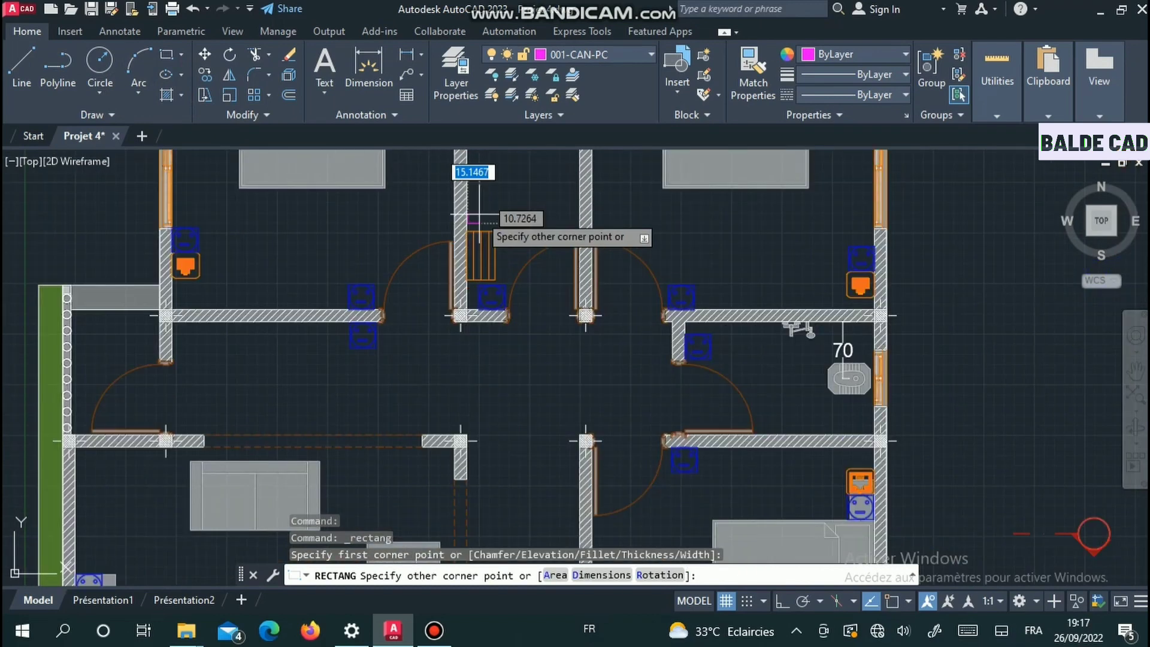
pyautogui.click(494, 180)
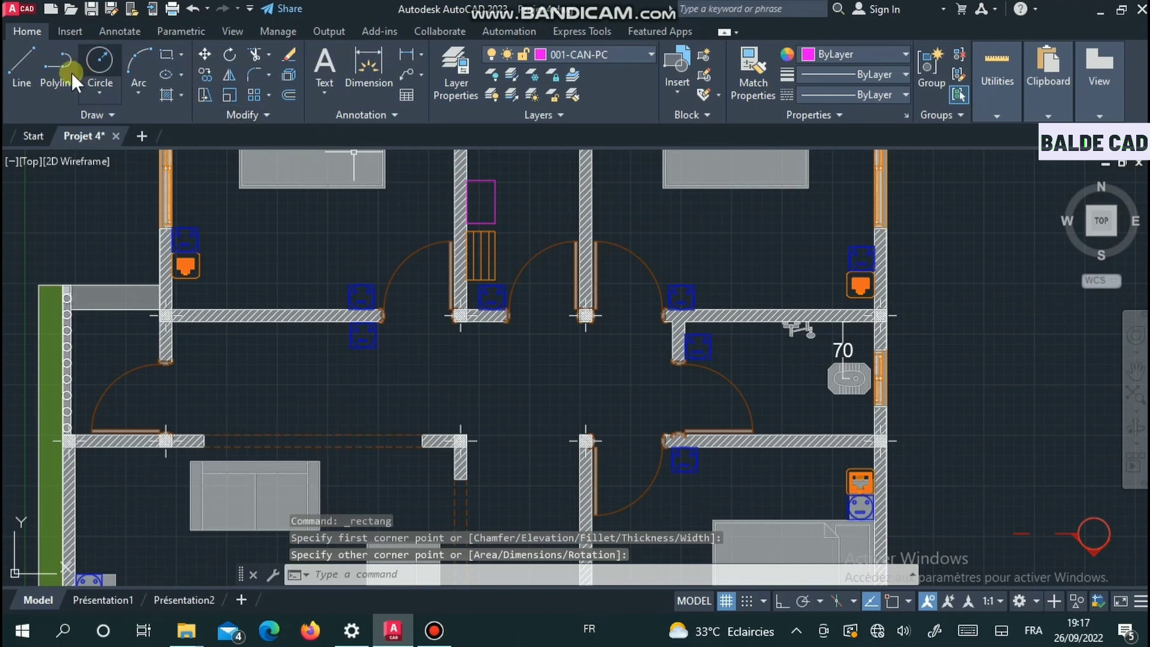
# - Turn on object snap and draw a diagonal line from the new rectangle's lower-left corner to its upper-right corner
pyautogui.click(22, 66)
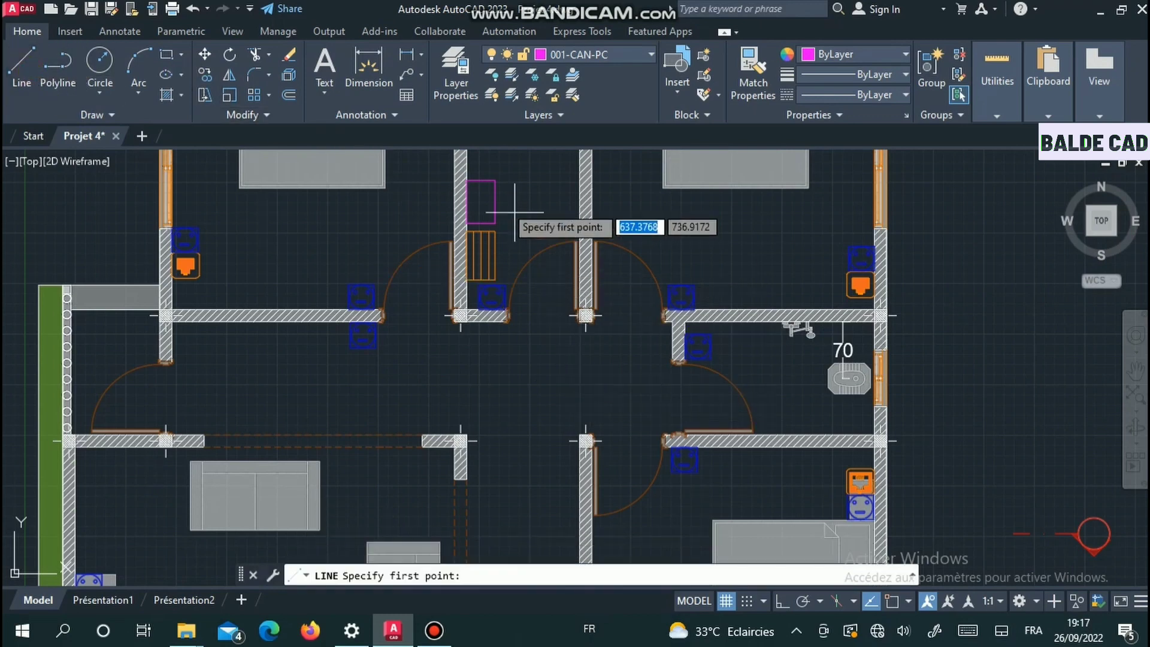
pyautogui.scroll(2, 498, 167)
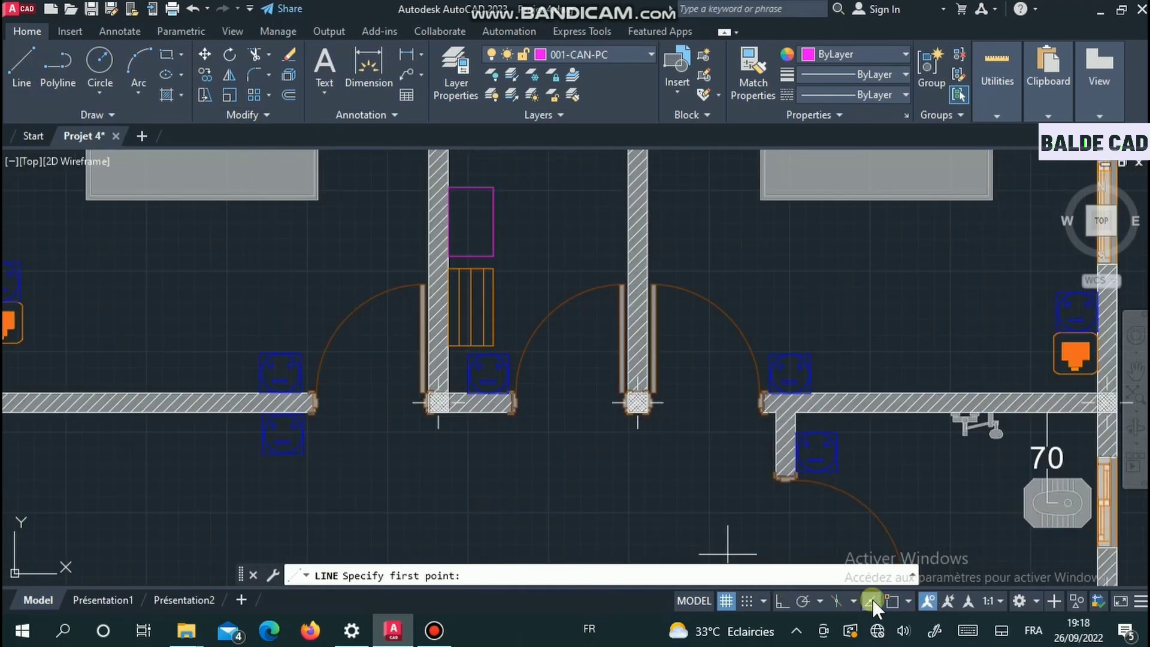
pyautogui.click(890, 600)
pyautogui.moveTo(562, 287); pyautogui.dragTo(572, 405, button='middle')
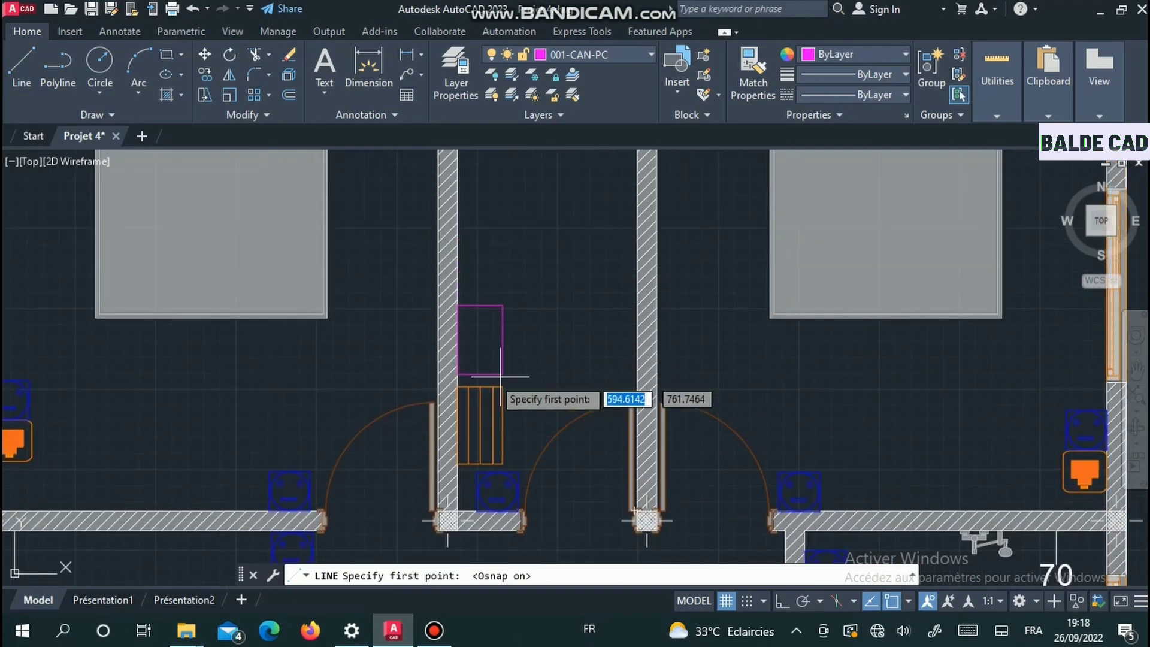
pyautogui.click(458, 373)
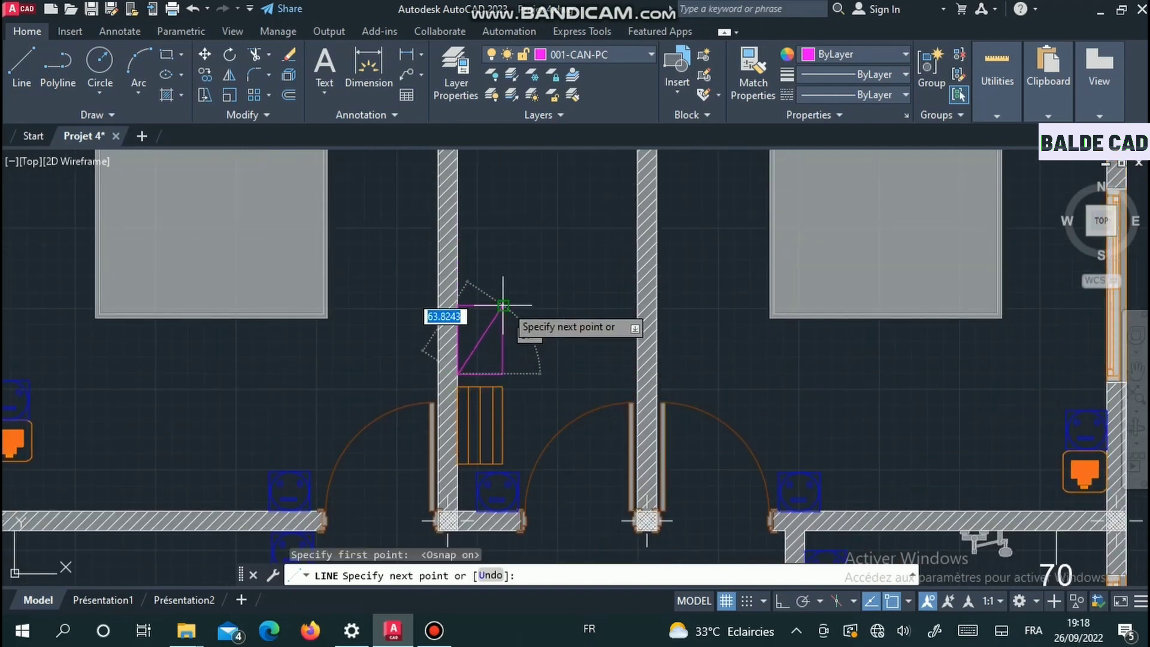
pyautogui.click(503, 305)
pyautogui.press('Escape')
pyautogui.scroll(-8, 506, 309)
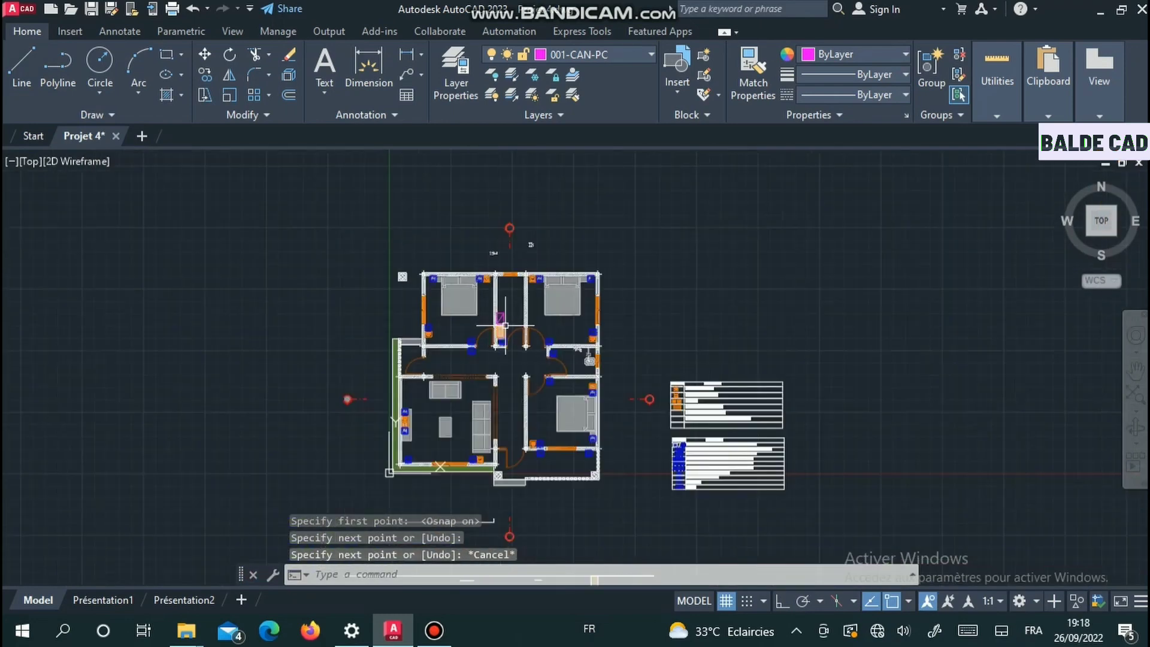
# - Start a fit-point spline at the upper-right bedroom's socket beside the bed and turn off object snap
pyautogui.moveTo(521, 335); pyautogui.dragTo(455, 290, button='middle')
pyautogui.scroll(2, 414, 340)
pyautogui.moveTo(416, 344); pyautogui.dragTo(333, 382, button='middle')
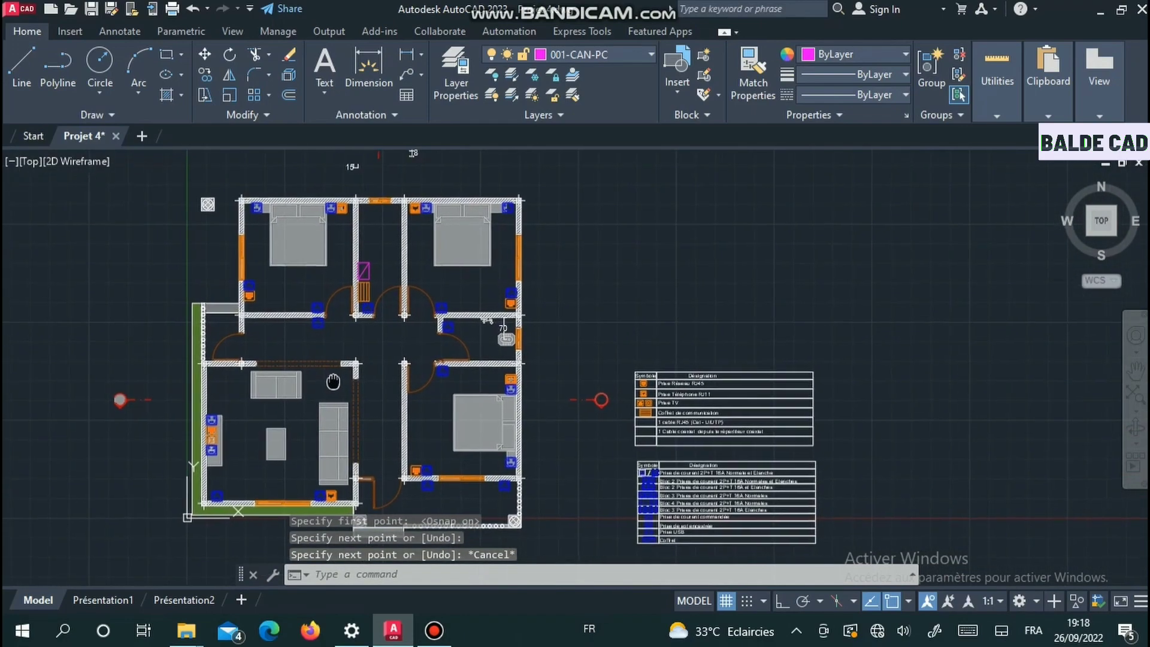
pyautogui.scroll(2, 429, 286)
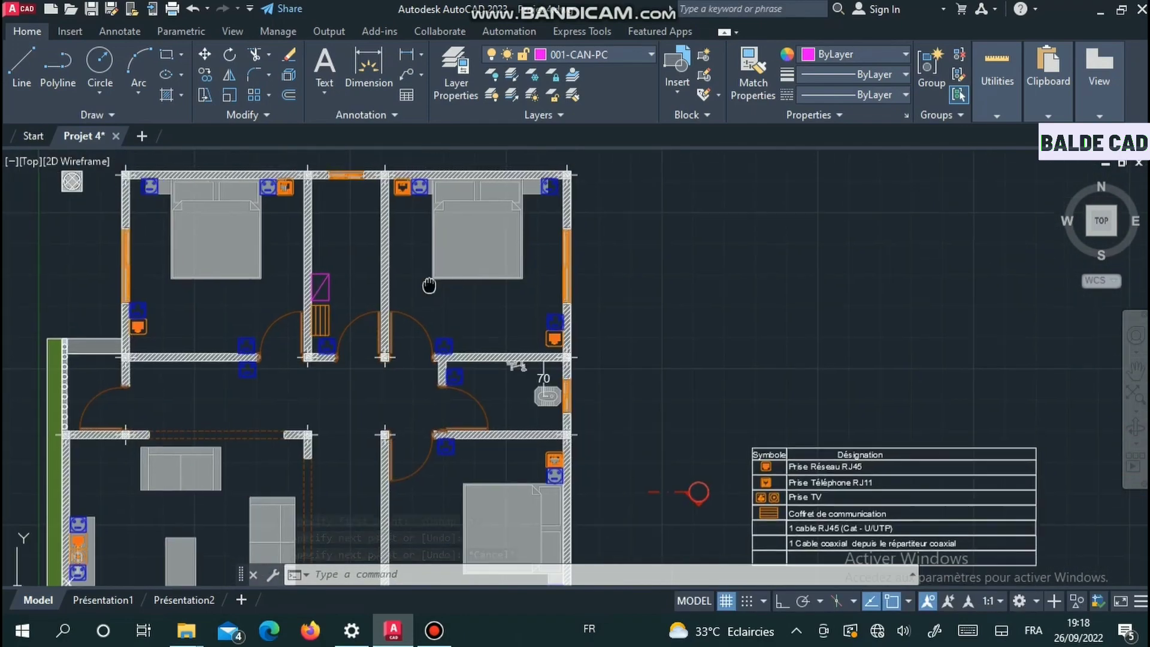
pyautogui.moveTo(429, 285); pyautogui.dragTo(433, 313, button='middle')
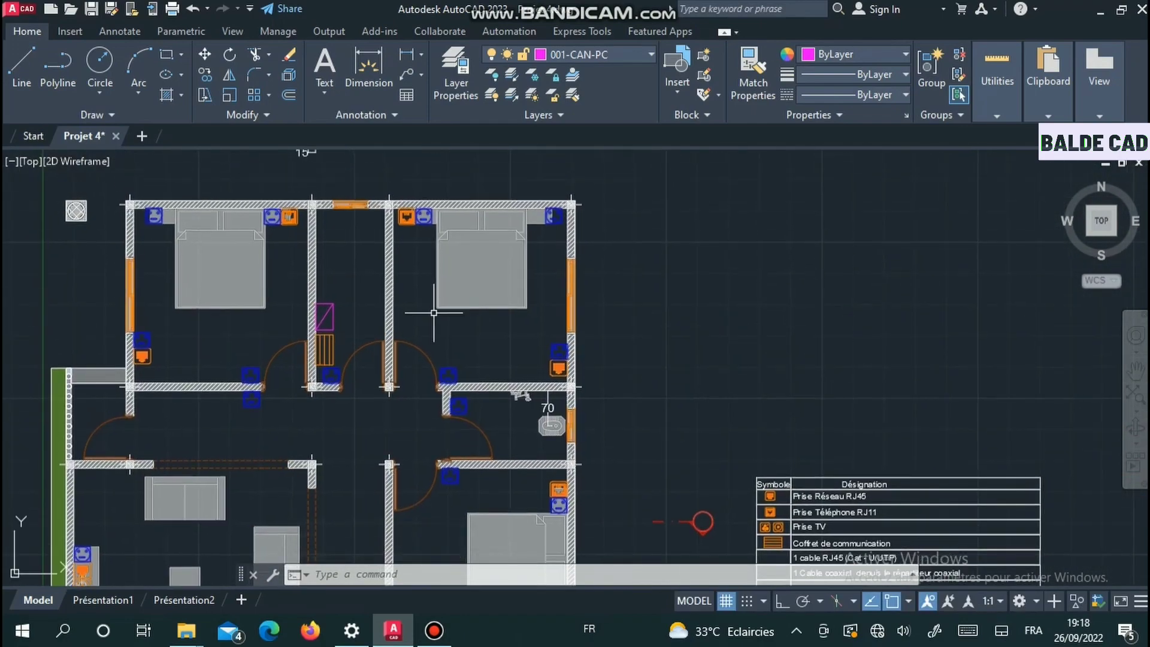
pyautogui.click(120, 118)
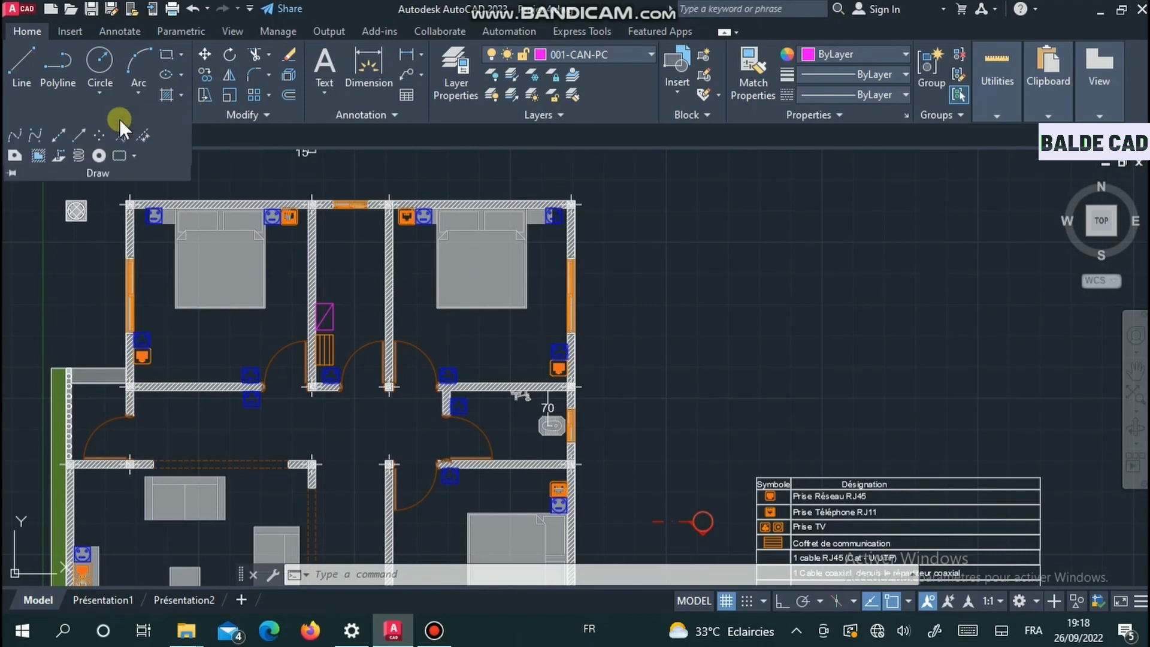
pyautogui.click(16, 135)
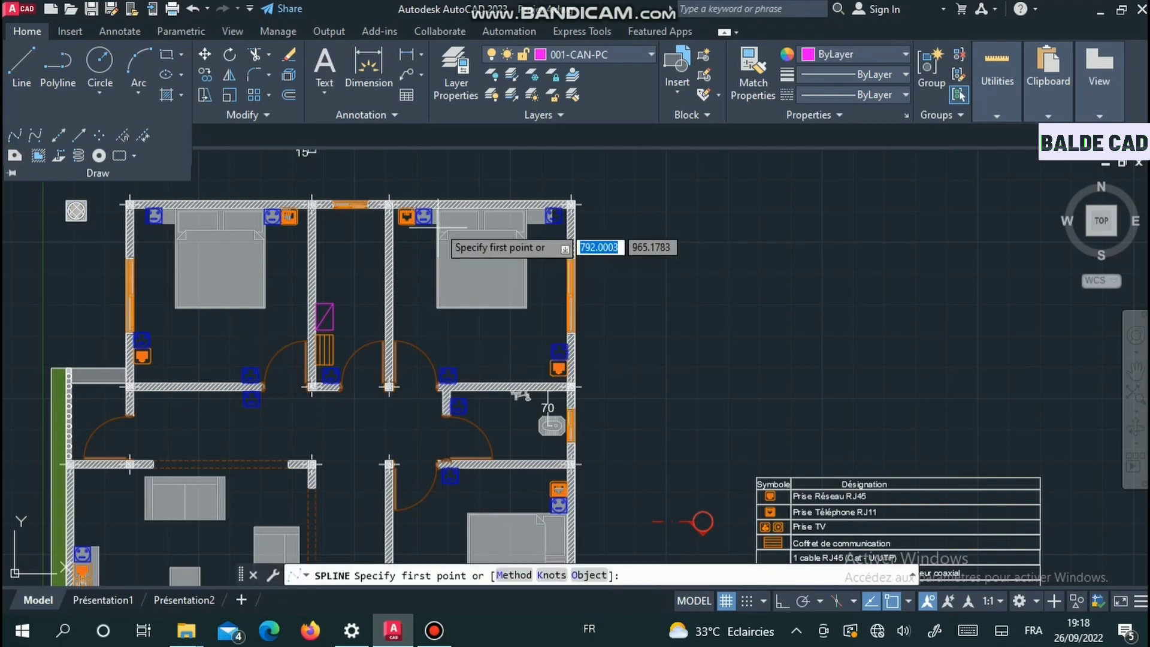
pyautogui.scroll(4, 411, 232)
pyautogui.scroll(8, 411, 233)
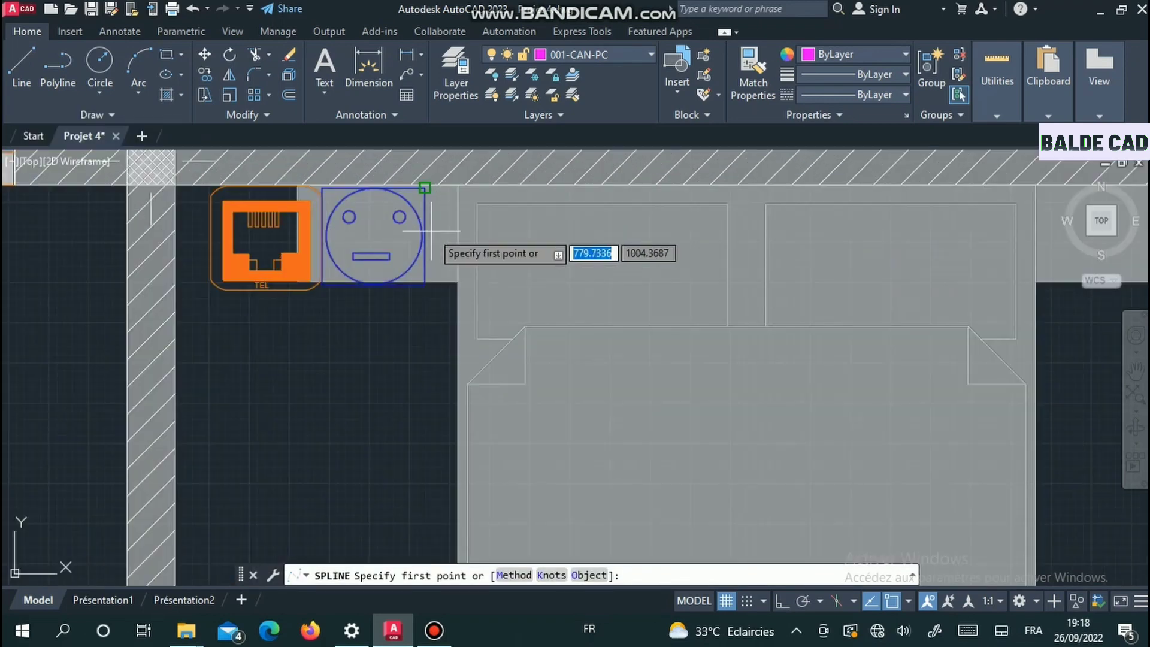
pyautogui.click(890, 601)
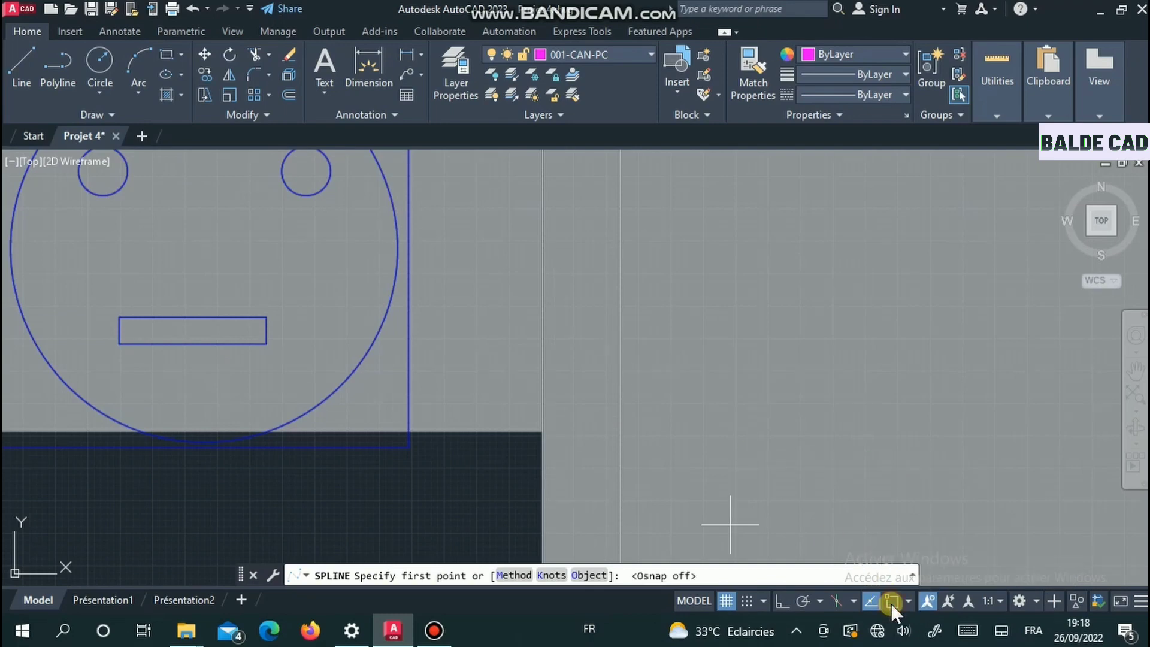
pyautogui.click(405, 235)
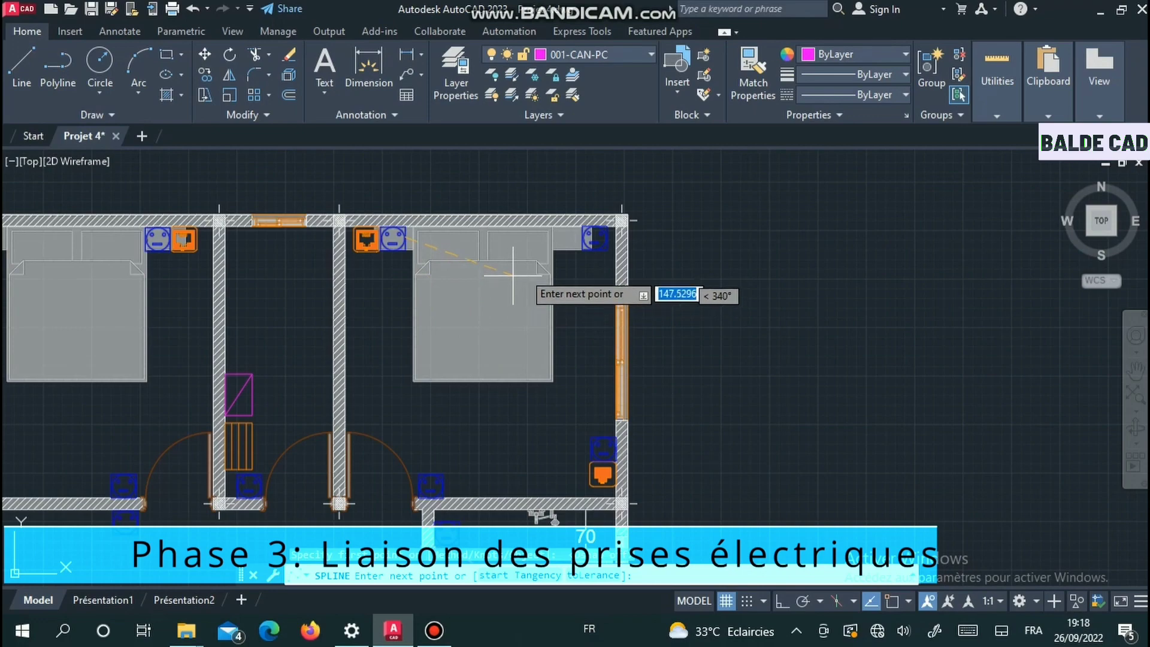
pyautogui.scroll(2, 521, 258)
pyautogui.click(486, 242)
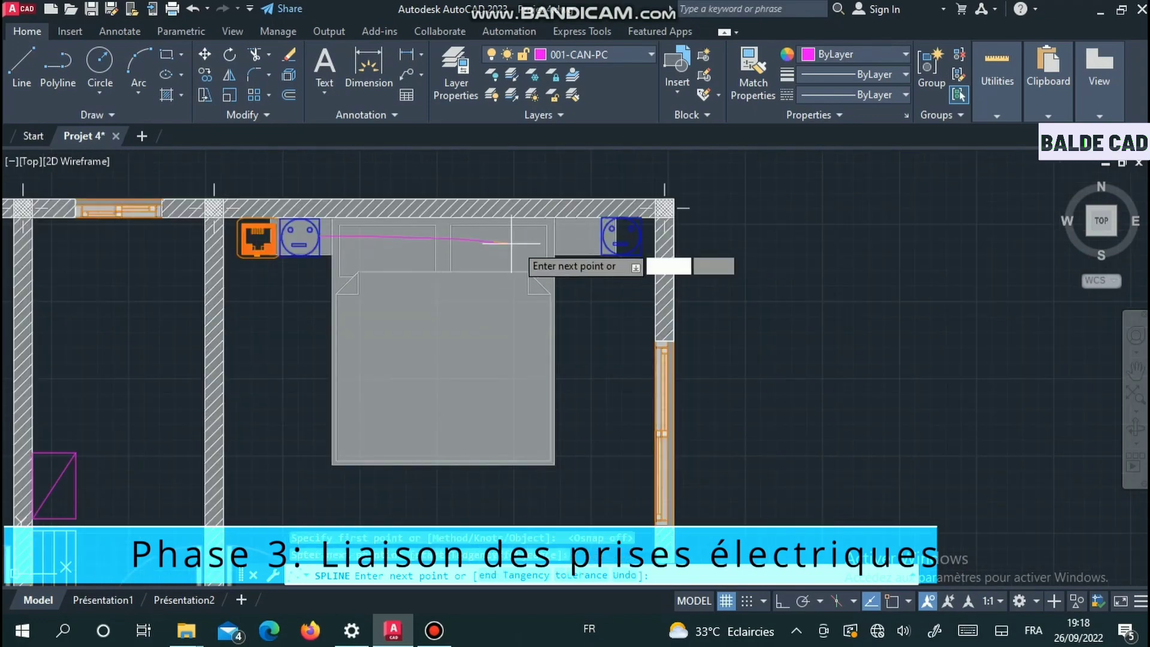
pyautogui.scroll(4, 623, 243)
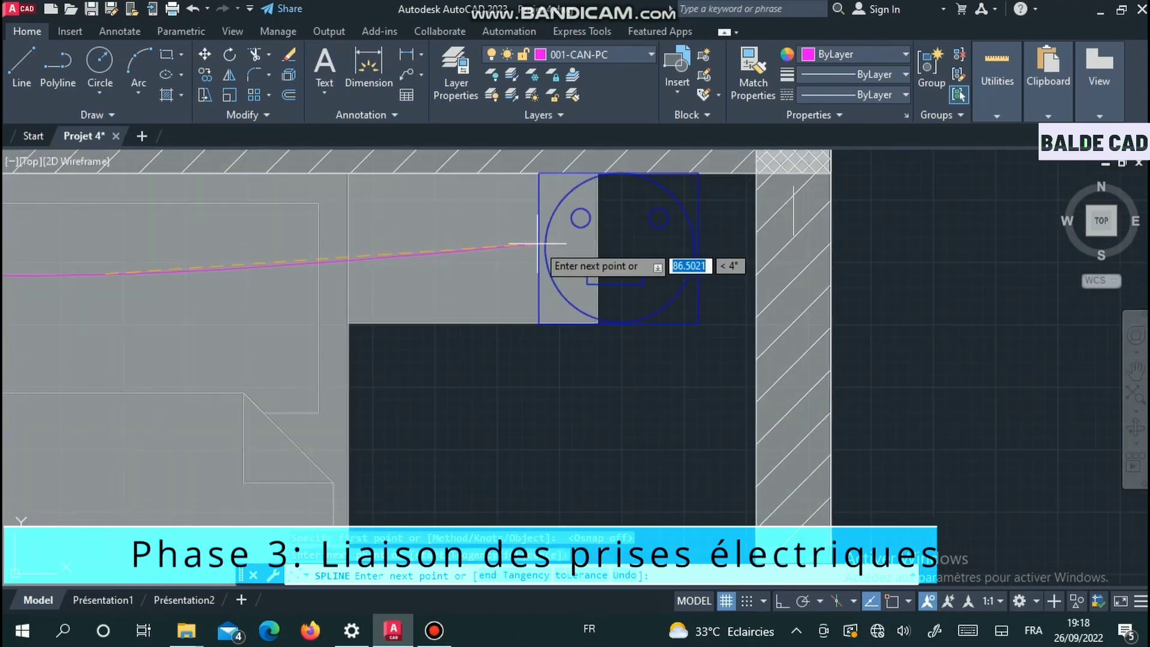
pyautogui.click(548, 246)
pyautogui.press('Escape')
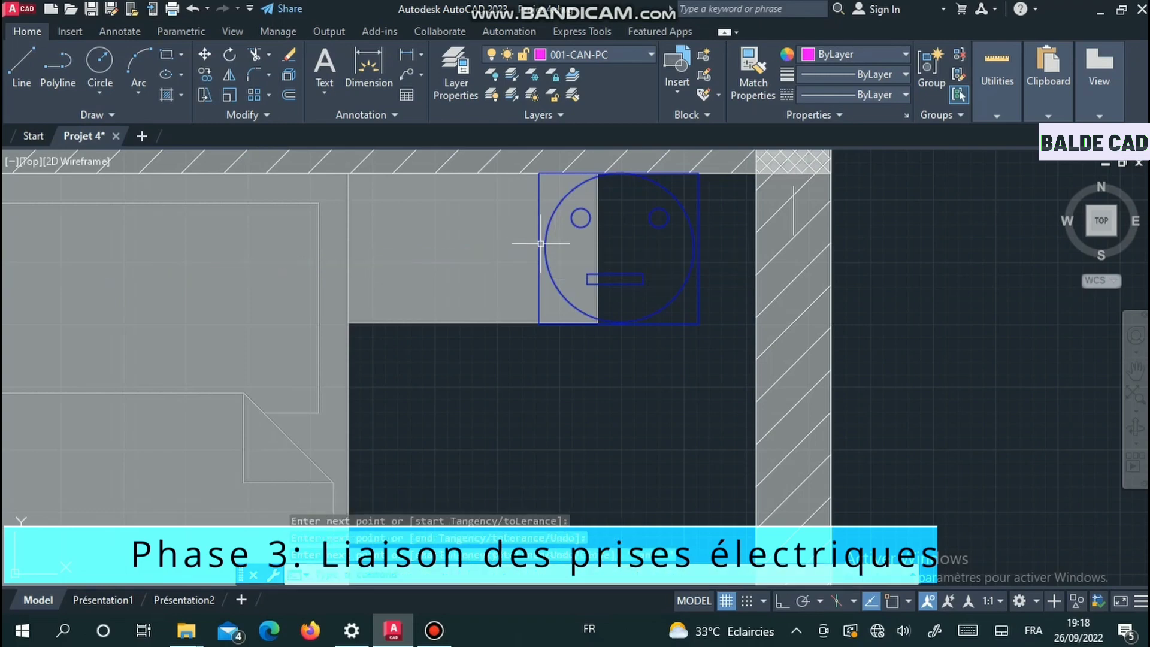
pyautogui.scroll(-5, 532, 284)
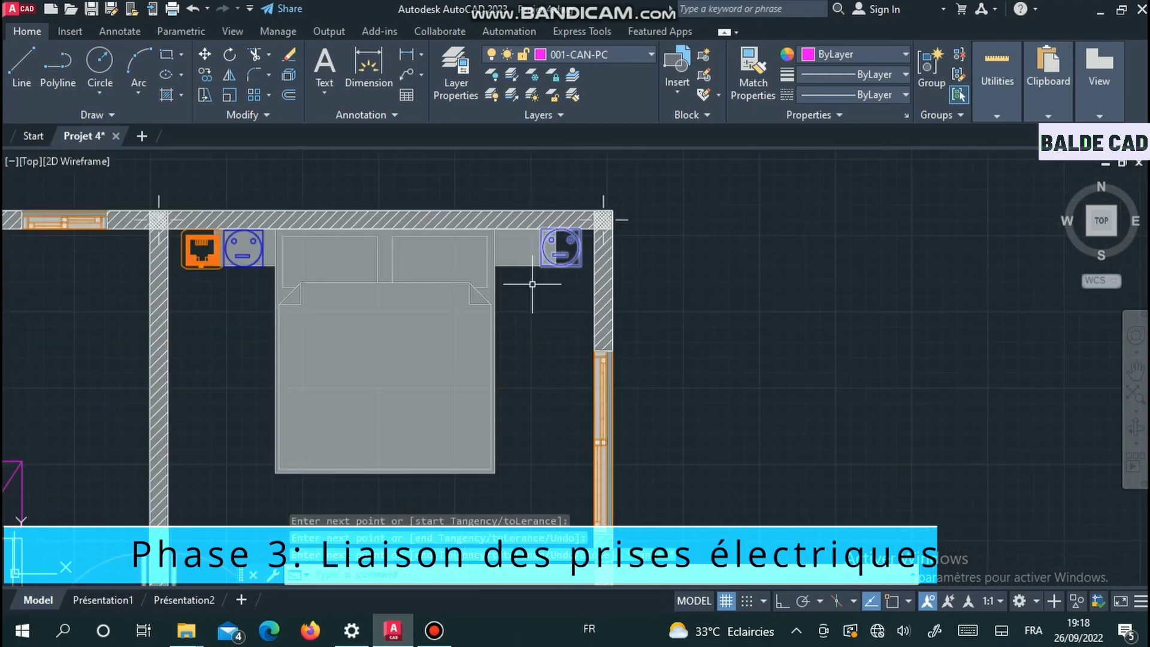
# - Draw a curved fit-point spline linking the upper-right bedroom's socket beside the door to the socket on its outer side wall
pyautogui.click(117, 112)
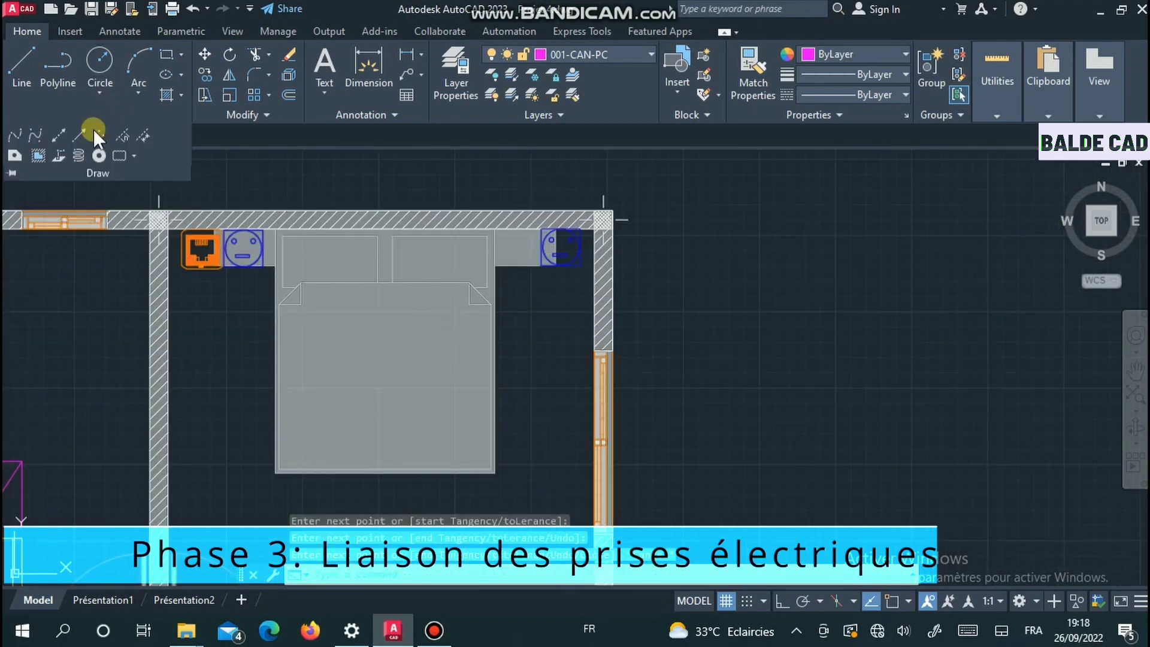
pyautogui.click(15, 135)
pyautogui.scroll(-4, 189, 272)
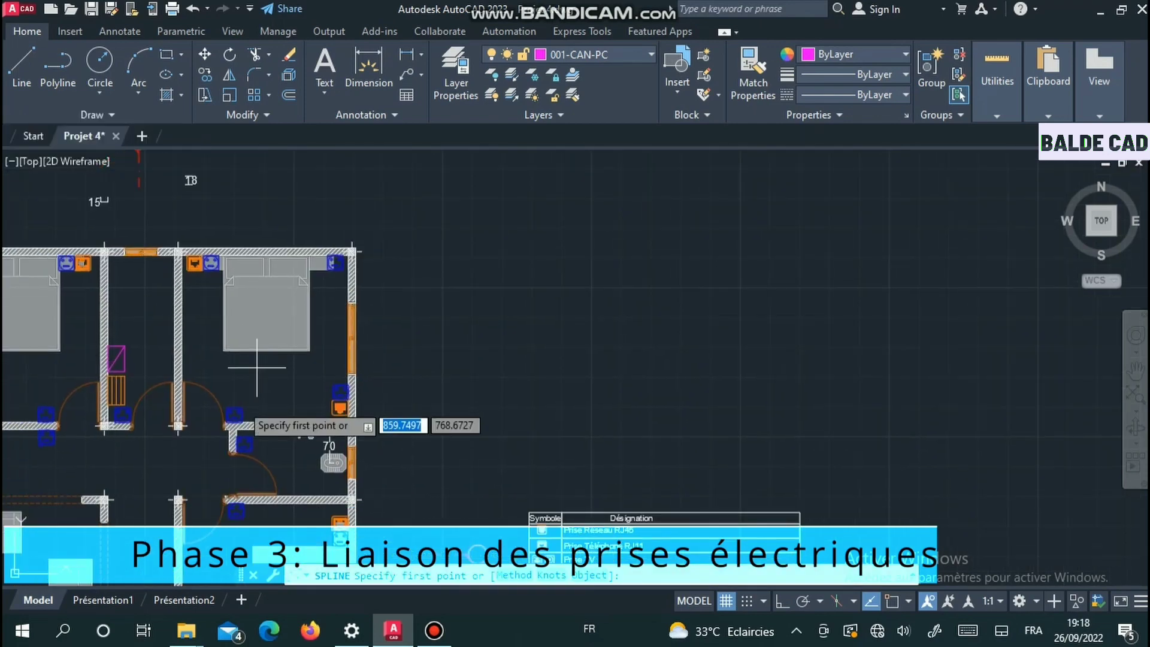
pyautogui.scroll(4, 251, 407)
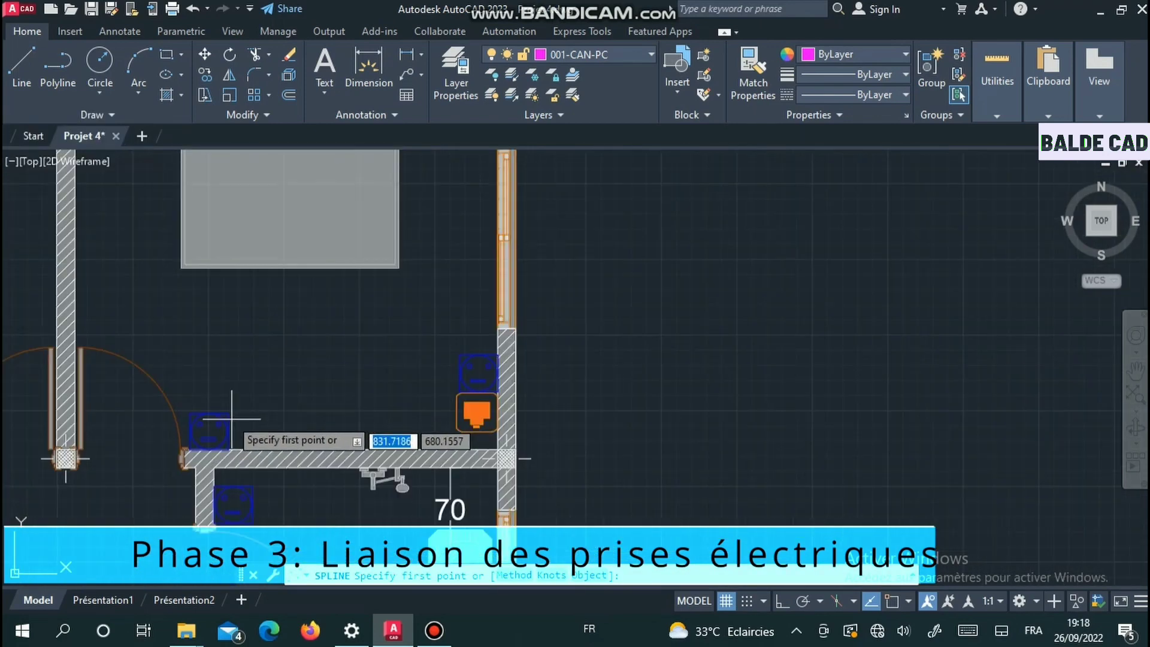
pyautogui.click(230, 414)
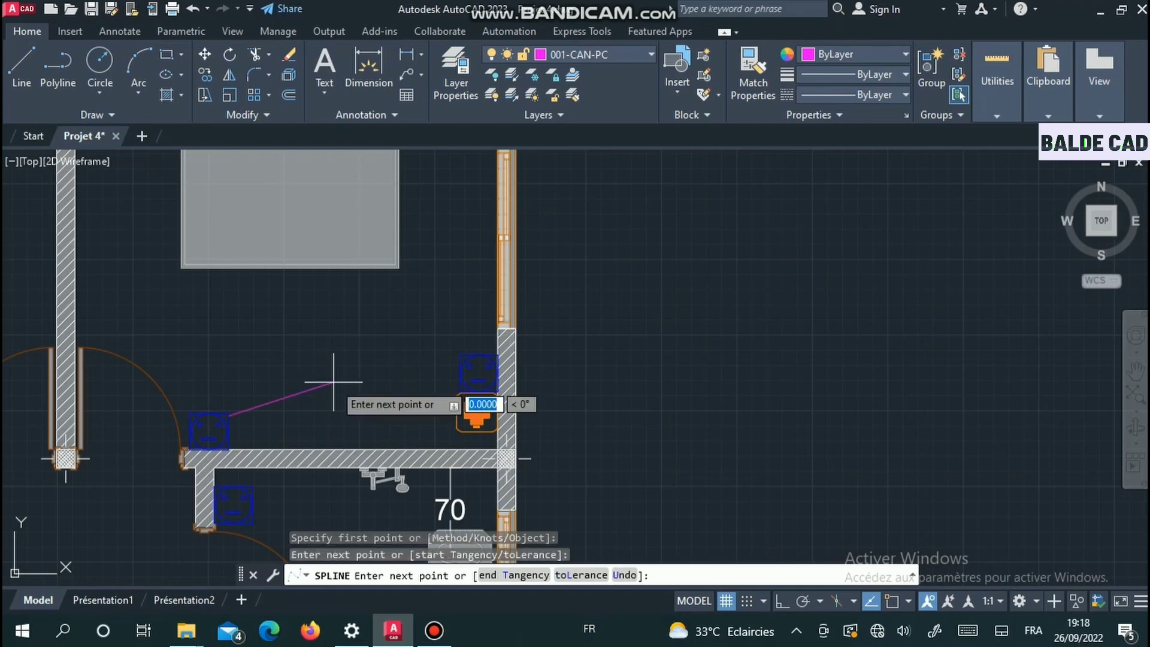
pyautogui.scroll(6, 467, 367)
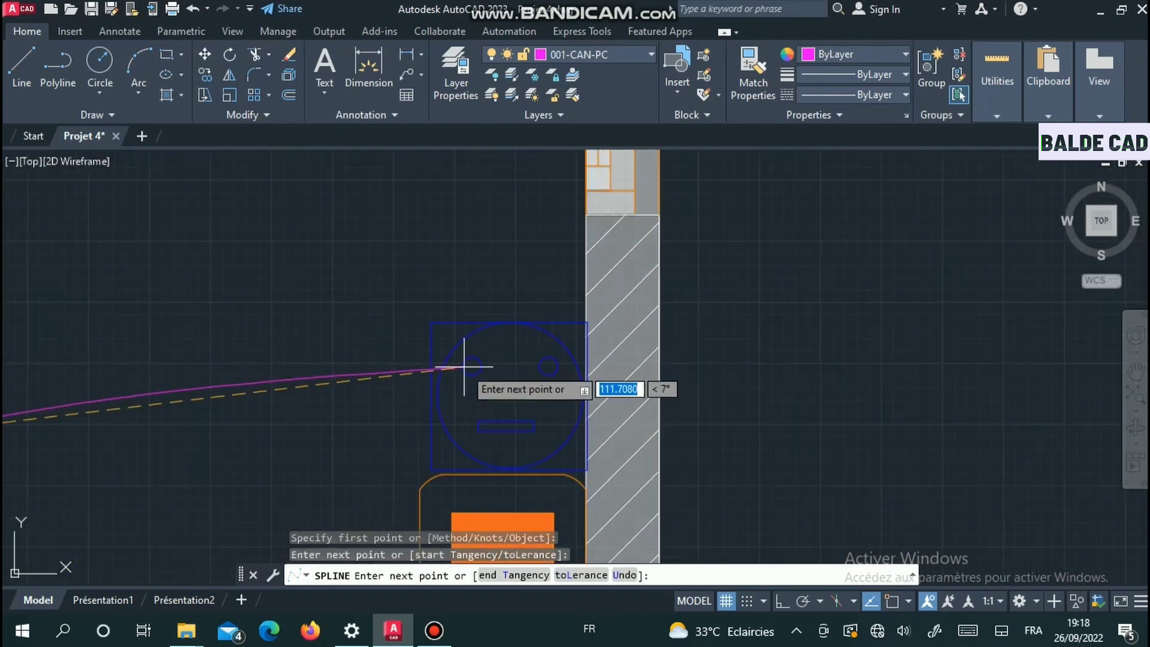
pyautogui.click(434, 365)
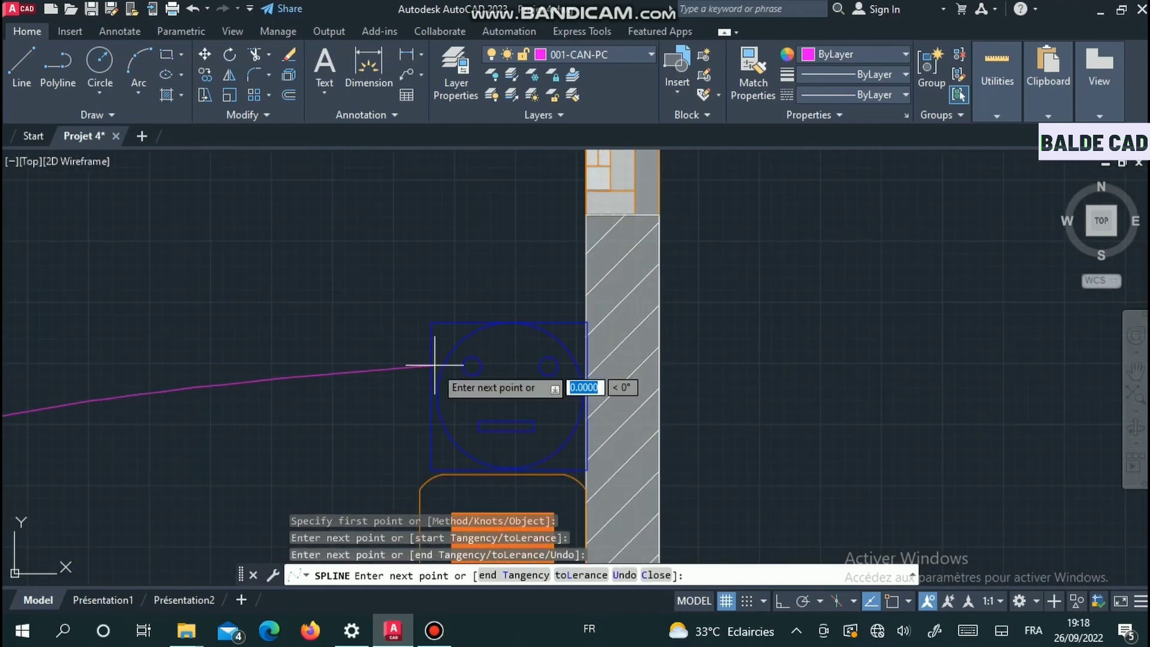
pyautogui.press('Return')
pyautogui.scroll(-6, 432, 372)
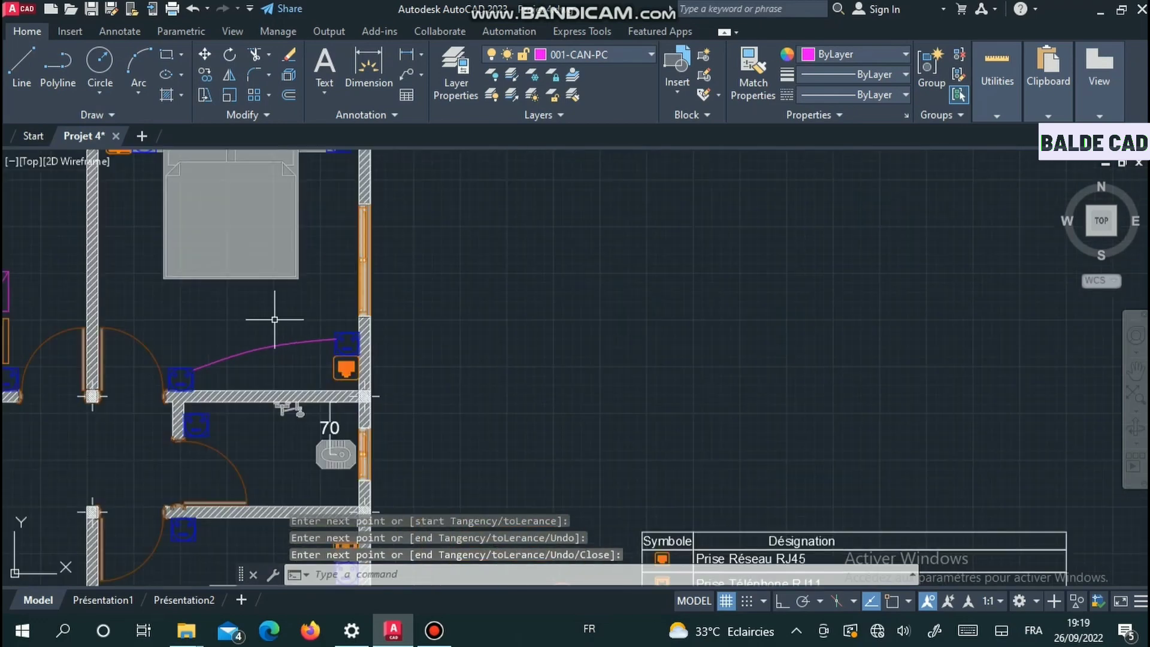
# - Draw a curved fit-point spline from the outer side wall socket up to the socket in the upper-right bedroom's top corner
pyautogui.click(65, 116)
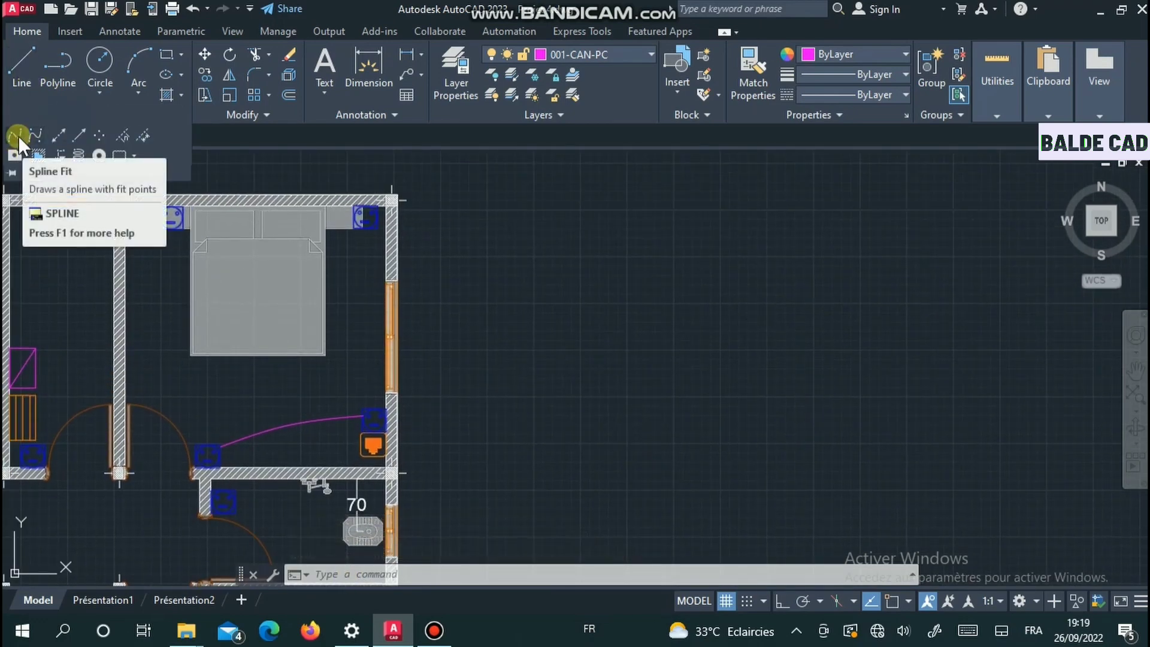
pyautogui.click(18, 135)
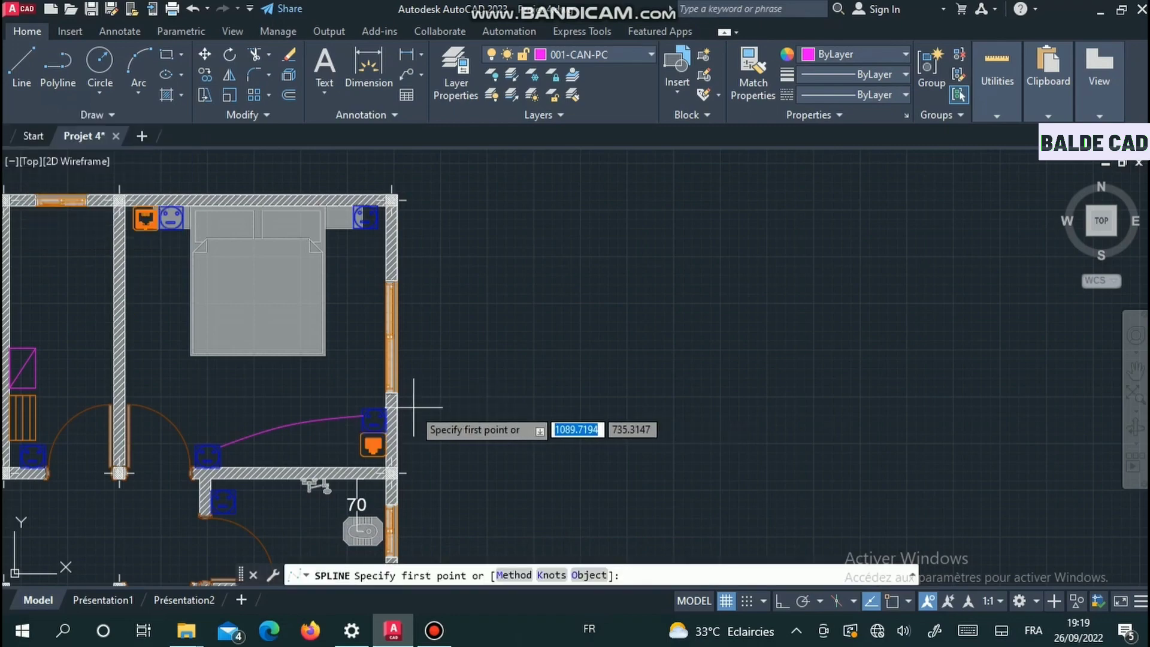
pyautogui.scroll(6, 383, 404)
pyautogui.click(382, 415)
pyautogui.scroll(-4, 382, 416)
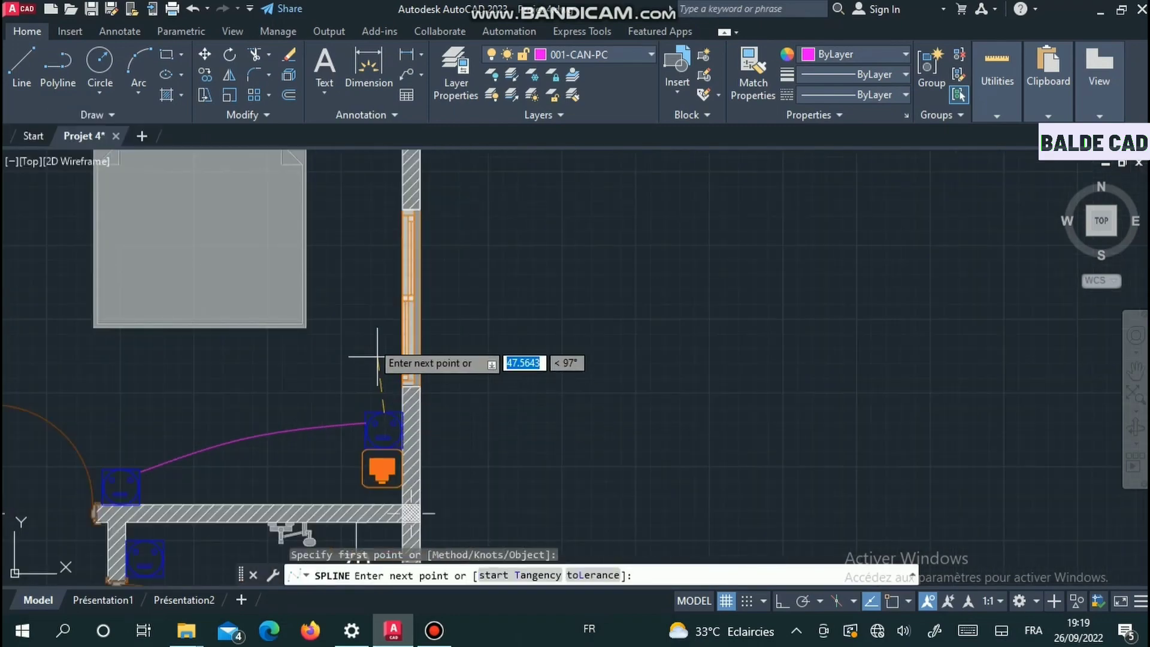
pyautogui.click(359, 305)
pyautogui.moveTo(358, 159); pyautogui.dragTo(385, 315, button='middle')
pyautogui.scroll(6, 384, 315)
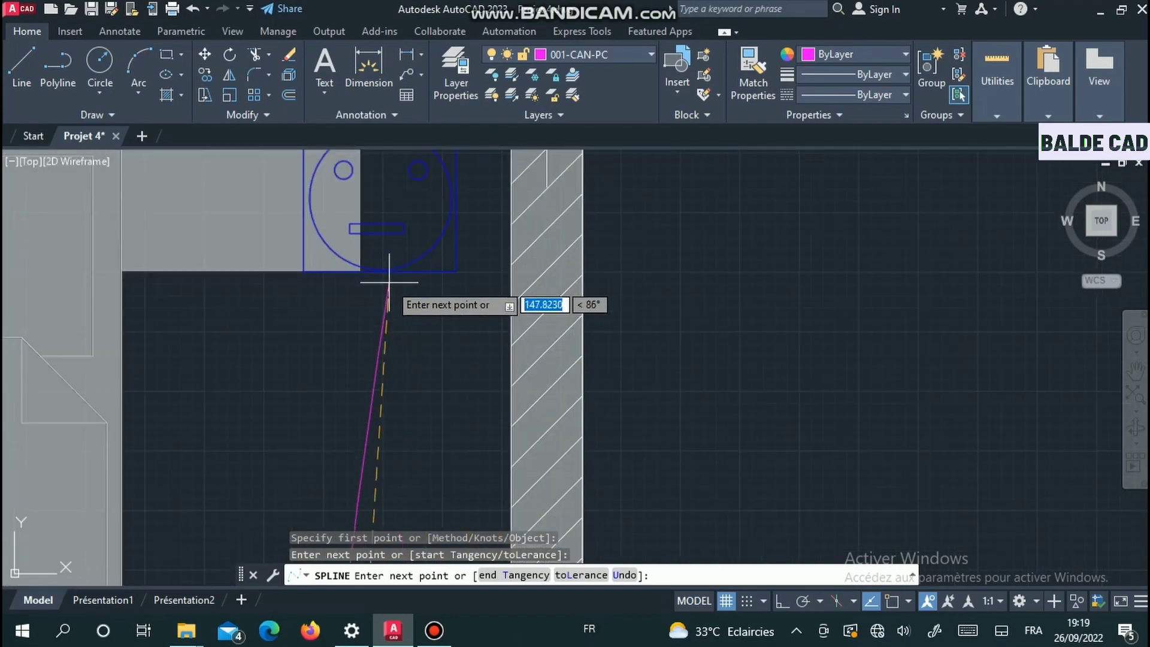
pyautogui.click(390, 270)
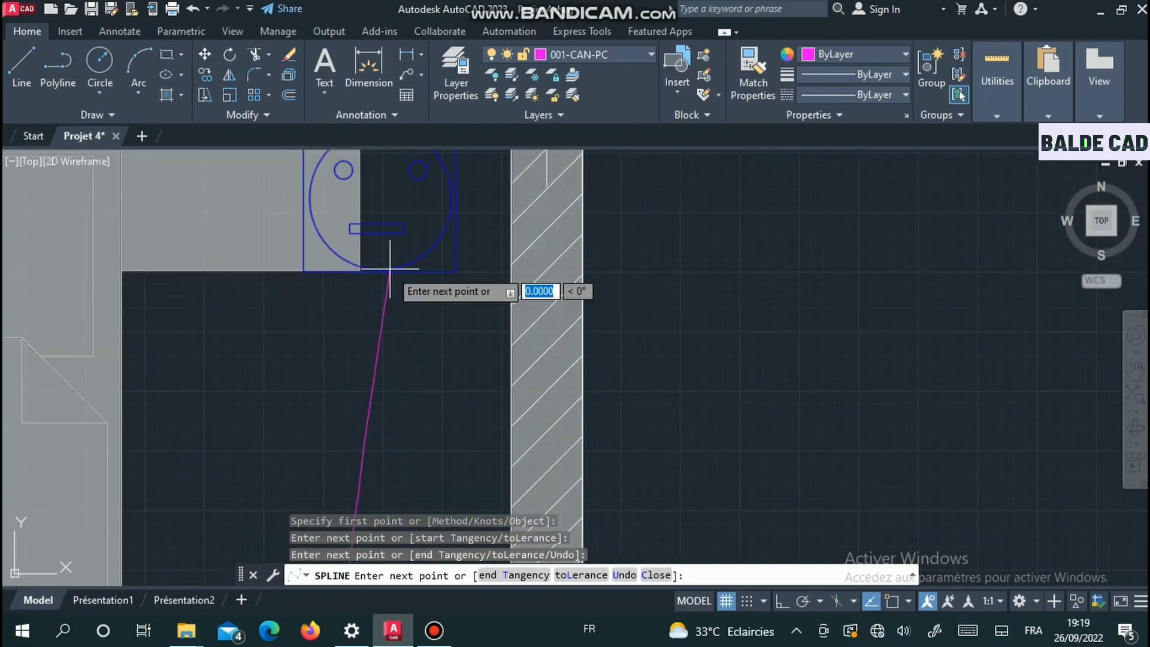
pyautogui.press('Return')
pyautogui.scroll(-8, 390, 269)
pyautogui.moveTo(358, 282); pyautogui.dragTo(514, 296, button='middle')
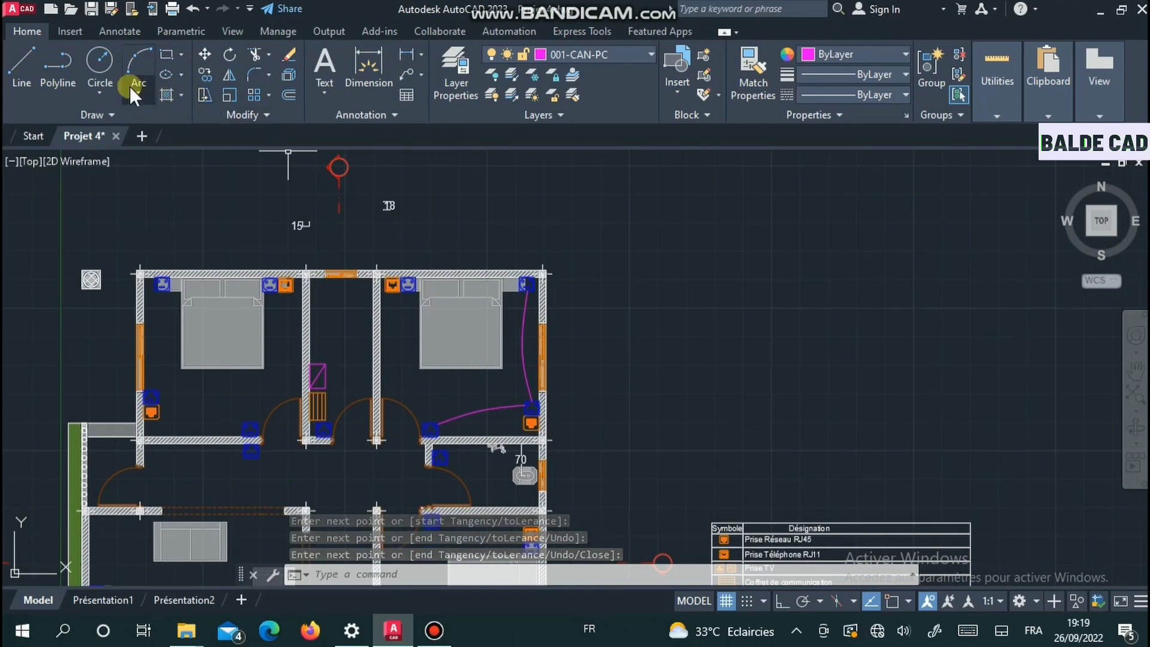
# - Draw a curved fit-point spline from the top-corner socket across the bed's head to the socket on the bed's other side
pyautogui.click(101, 115)
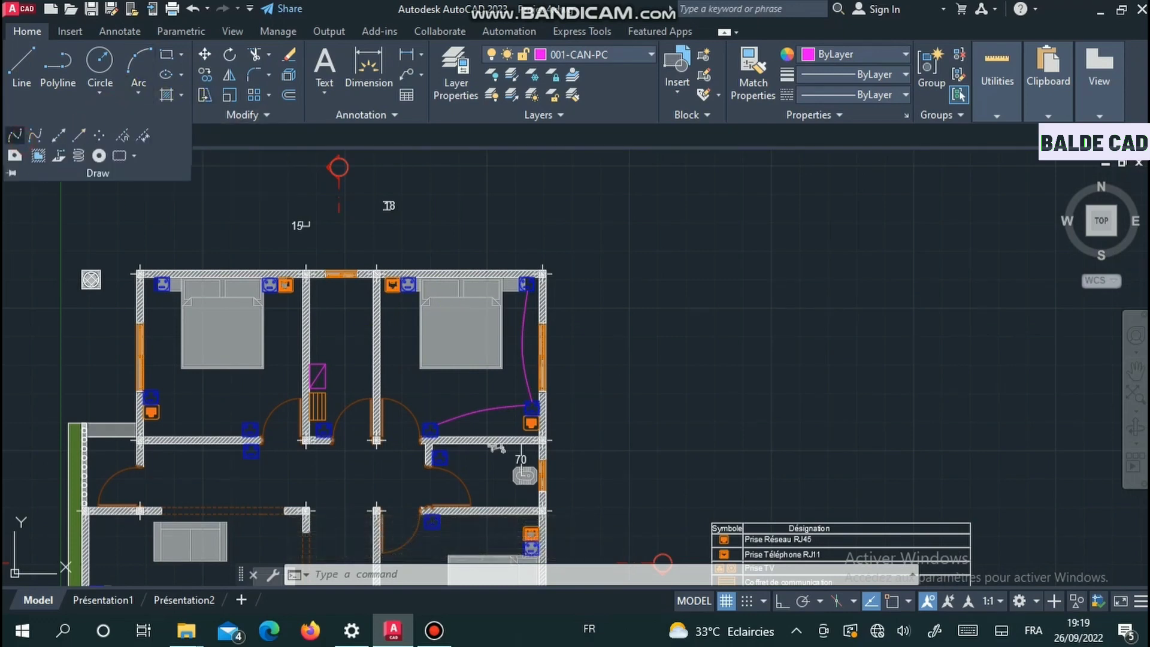
pyautogui.click(15, 135)
pyautogui.scroll(5, 539, 275)
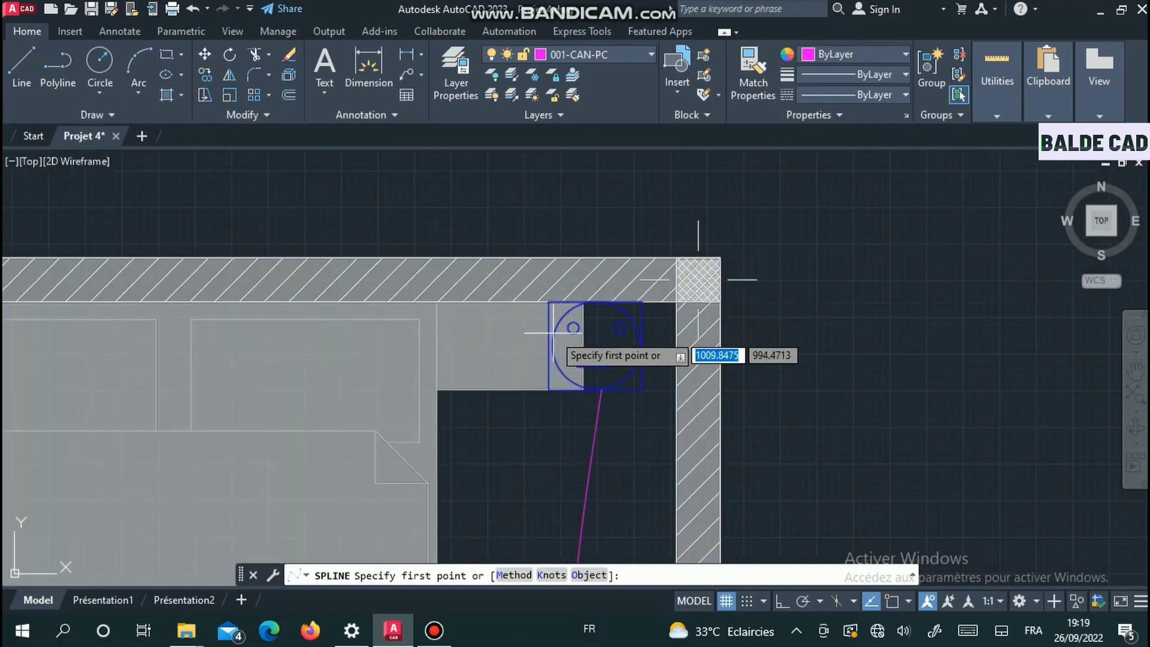
pyautogui.click(595, 328)
pyautogui.scroll(-4, 463, 380)
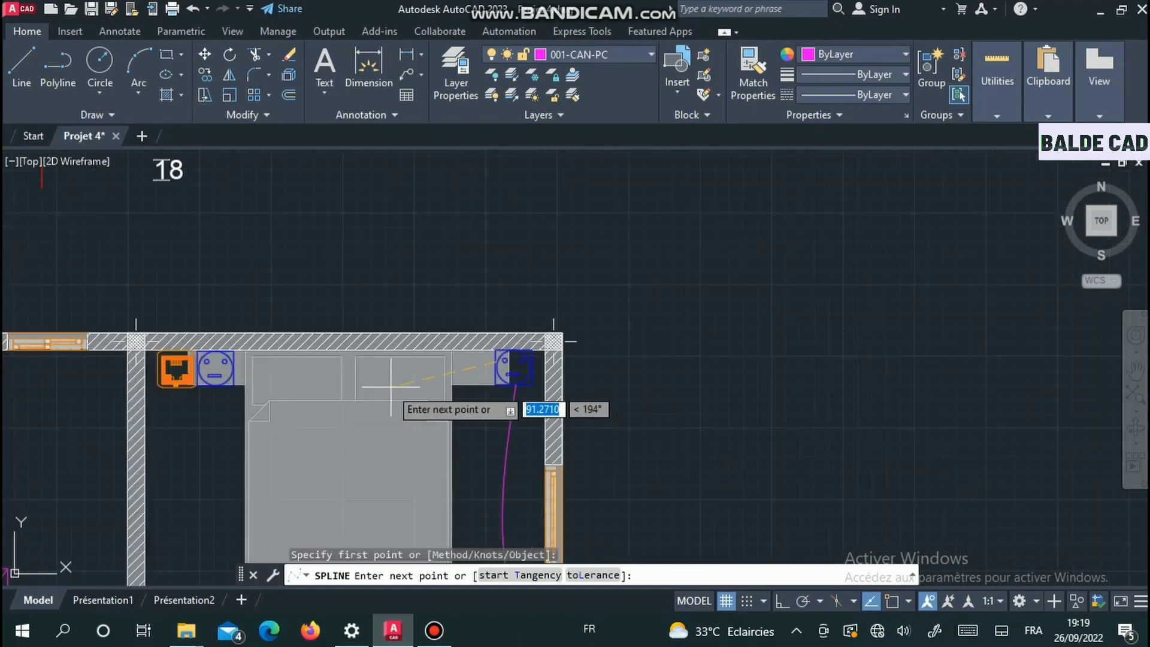
pyautogui.click(341, 382)
pyautogui.scroll(5, 202, 369)
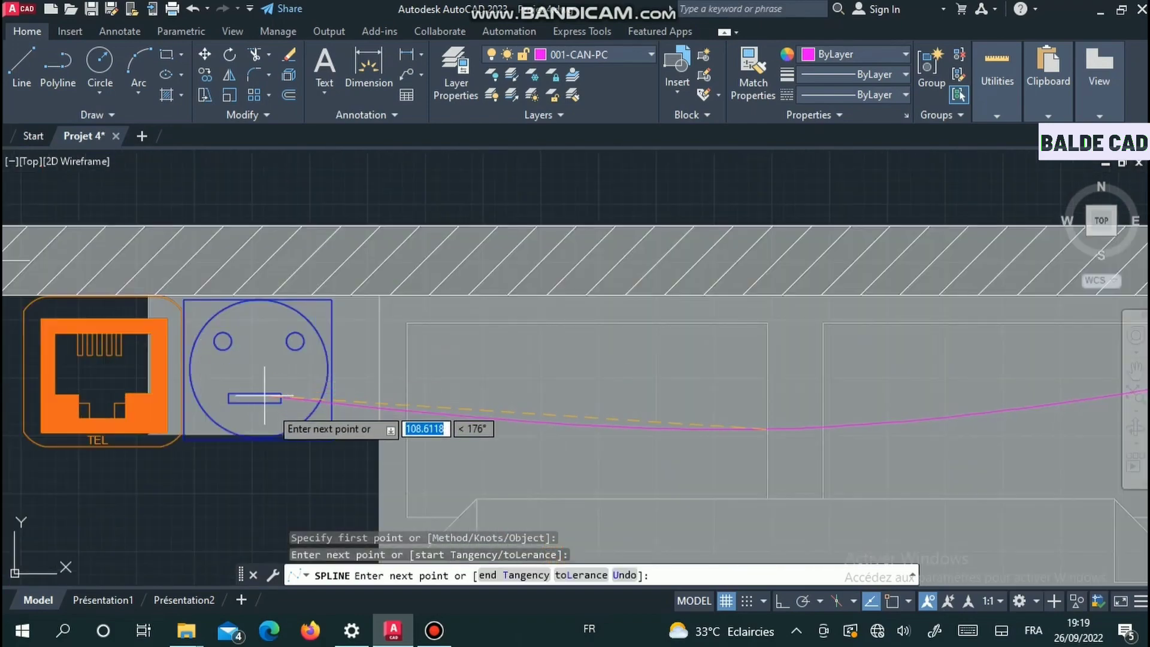
pyautogui.click(328, 380)
pyautogui.scroll(-6, 324, 385)
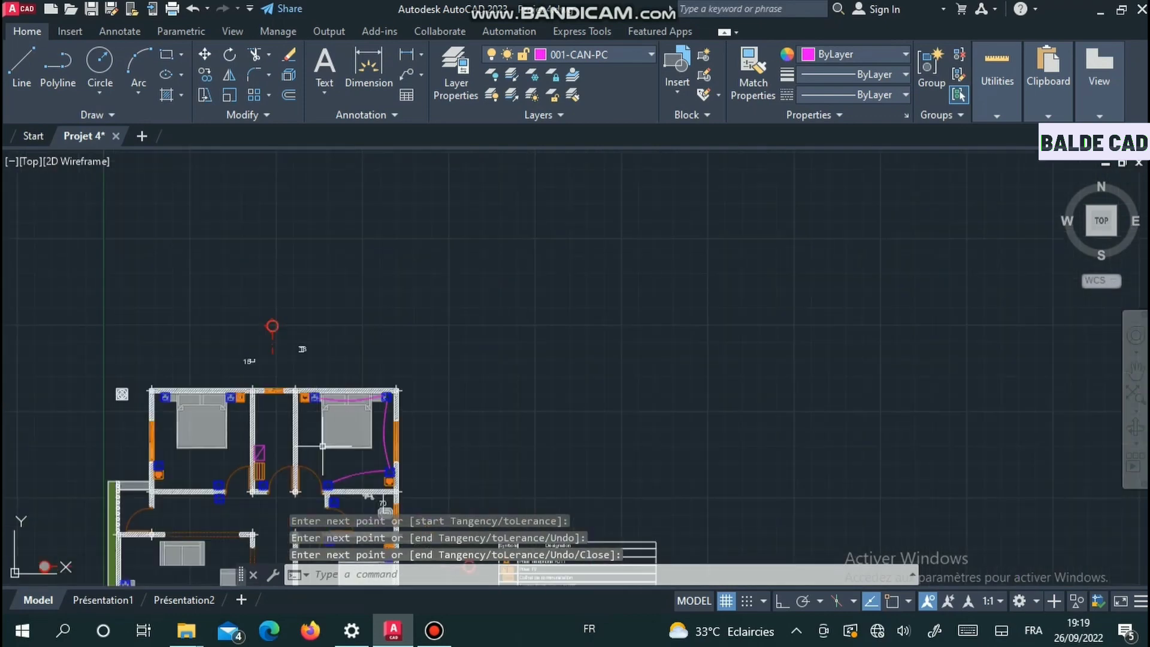
# - Draw a curved fit-point spline from the electrical cabinet in the narrow central room to the upper-right bedroom's socket beside the telephone outlet
pyautogui.click(72, 114)
pyautogui.click(15, 136)
pyautogui.scroll(4, 345, 330)
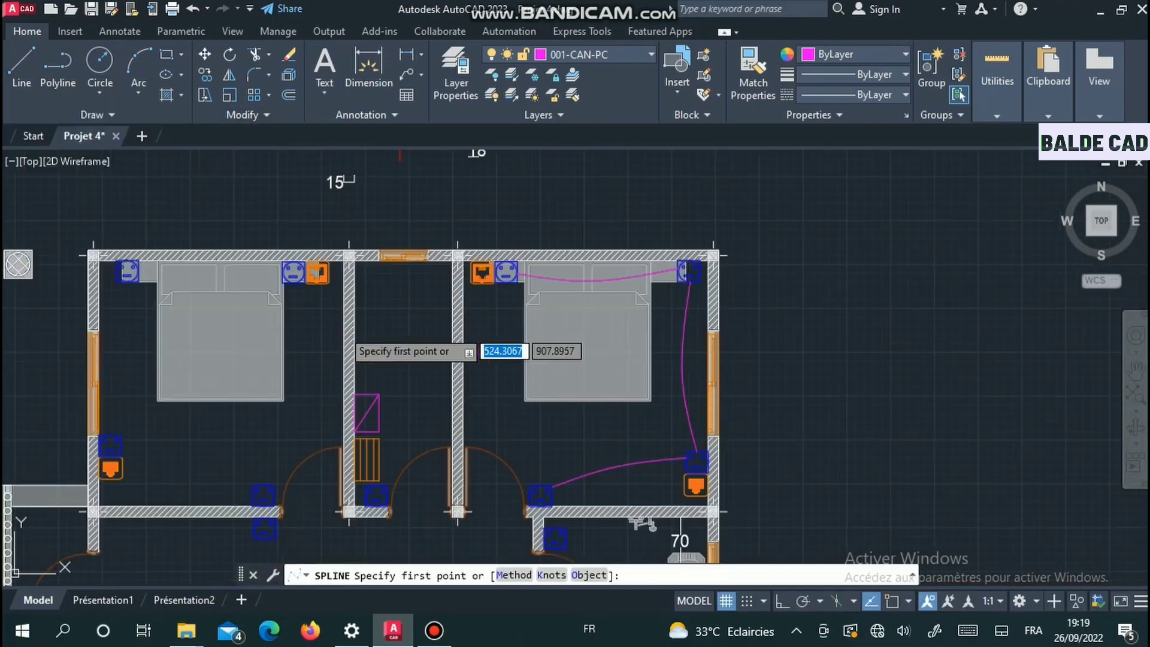
pyautogui.click(379, 406)
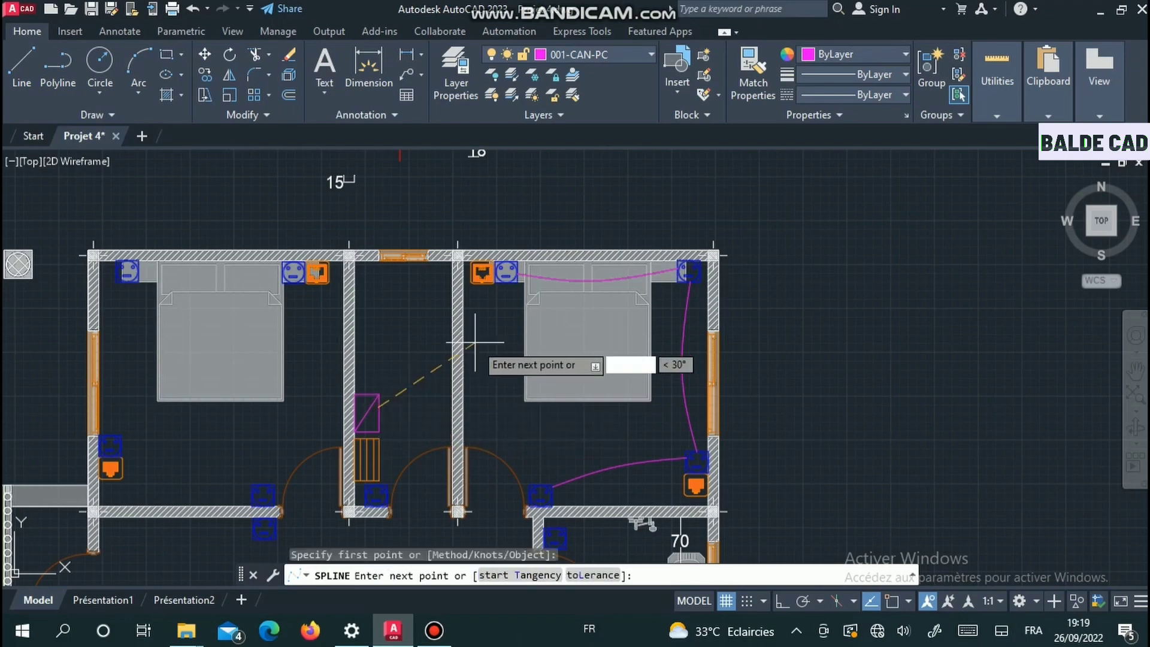
pyautogui.click(482, 333)
pyautogui.scroll(6, 508, 281)
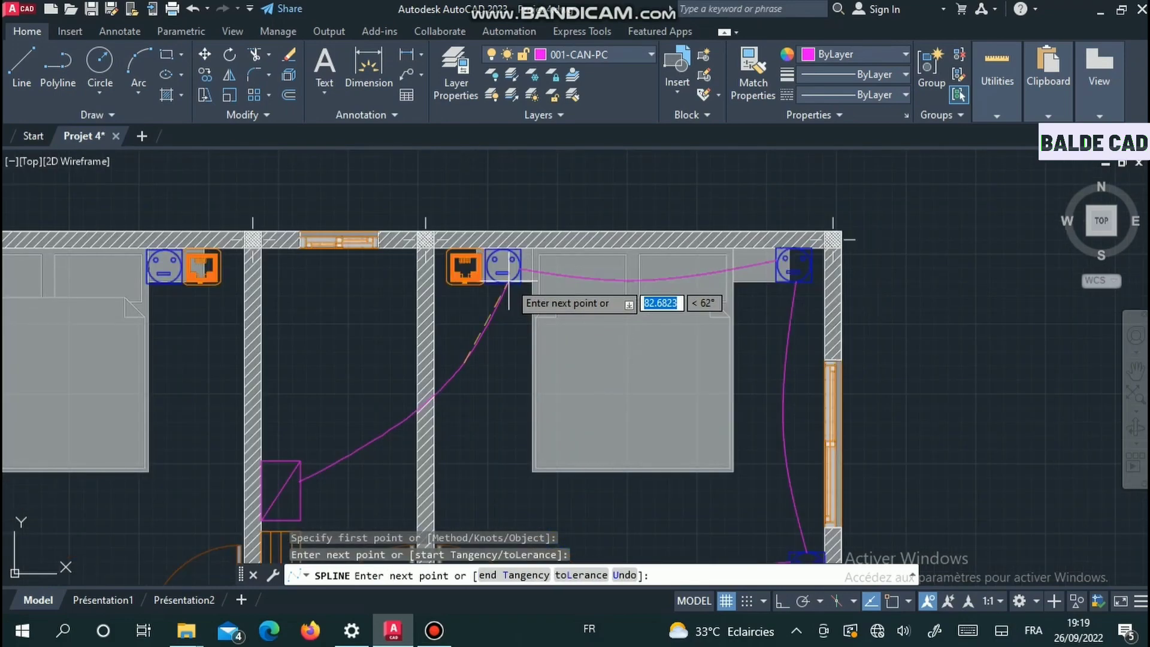
pyautogui.click(499, 282)
pyautogui.press('Return')
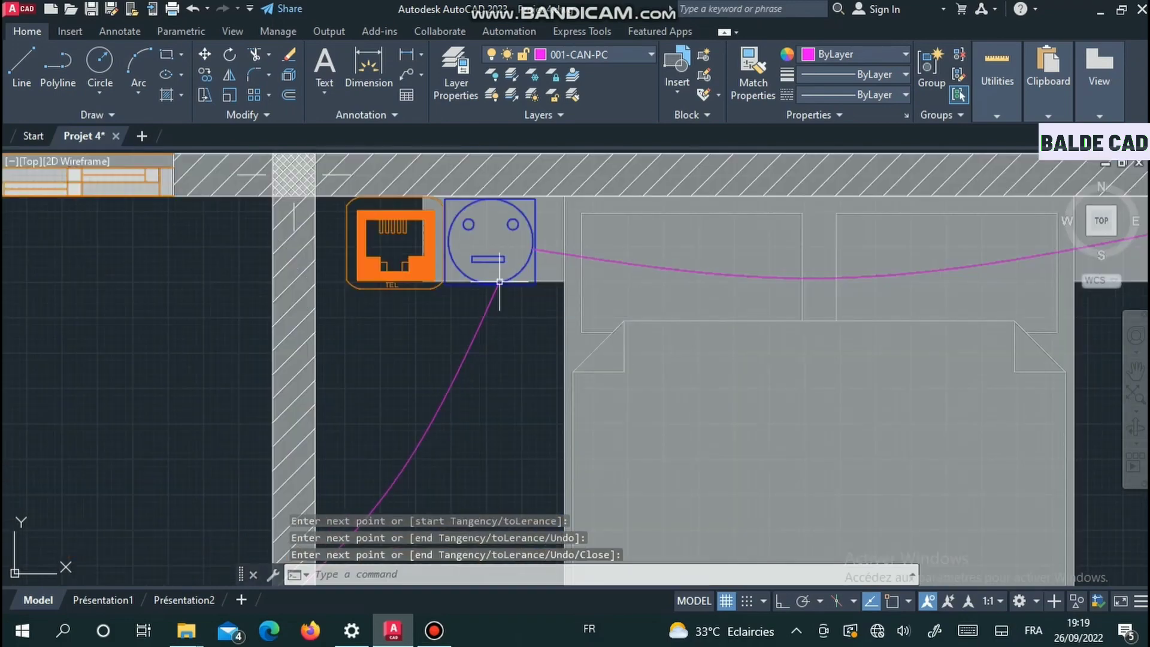
pyautogui.scroll(-10, 498, 282)
pyautogui.scroll(5, 512, 342)
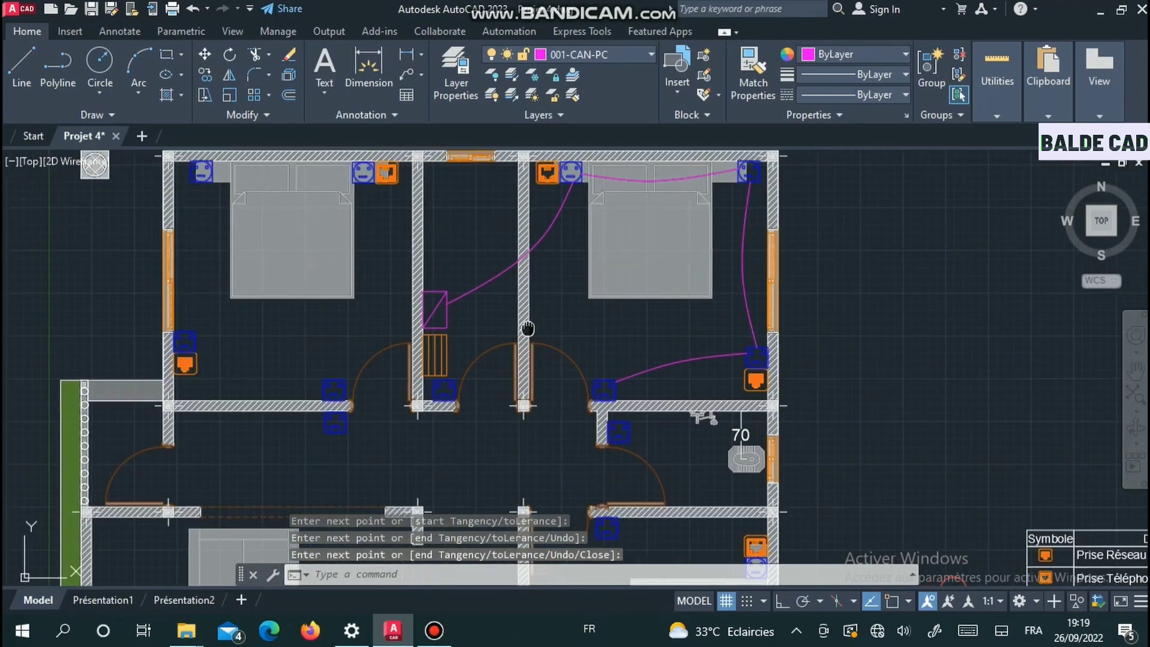
# - Draw a curved fit-point spline from the upper-left bedroom's outer side wall socket up to the socket in its top corner
pyautogui.scroll(-3, 620, 362)
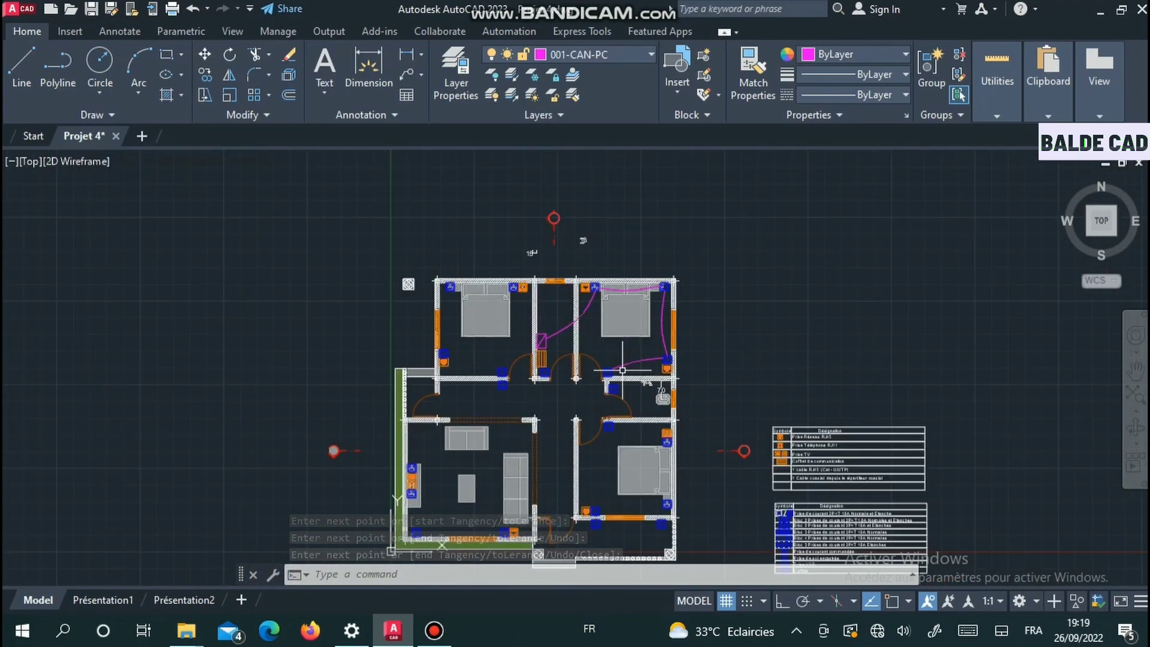
pyautogui.scroll(2, 502, 283)
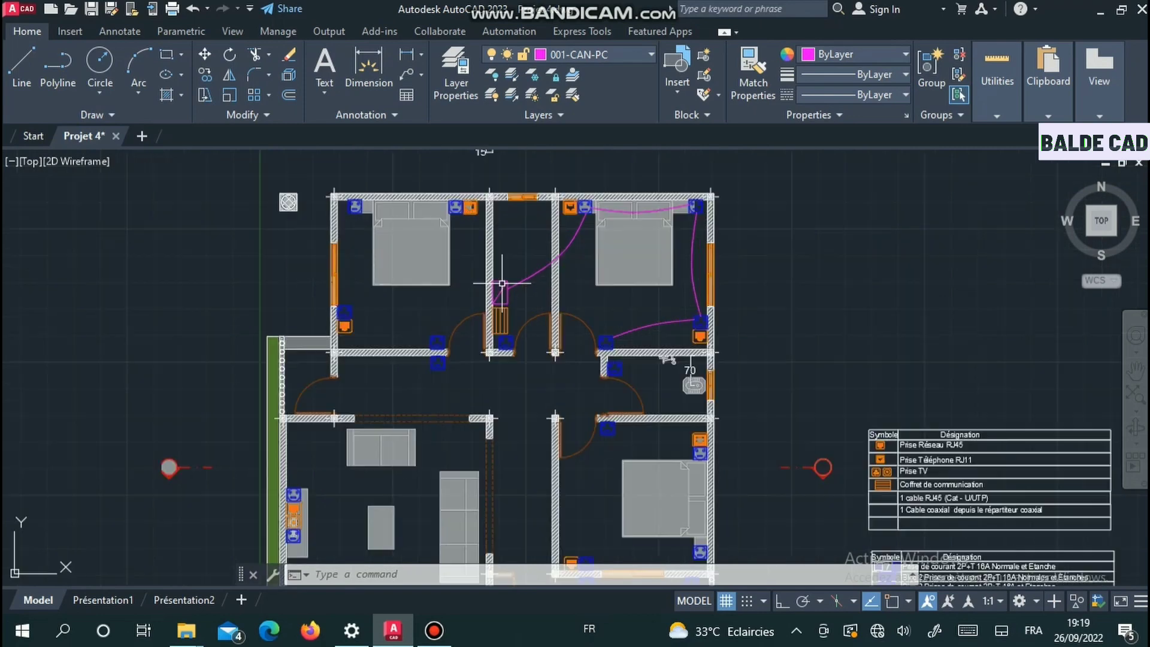
pyautogui.click(106, 120)
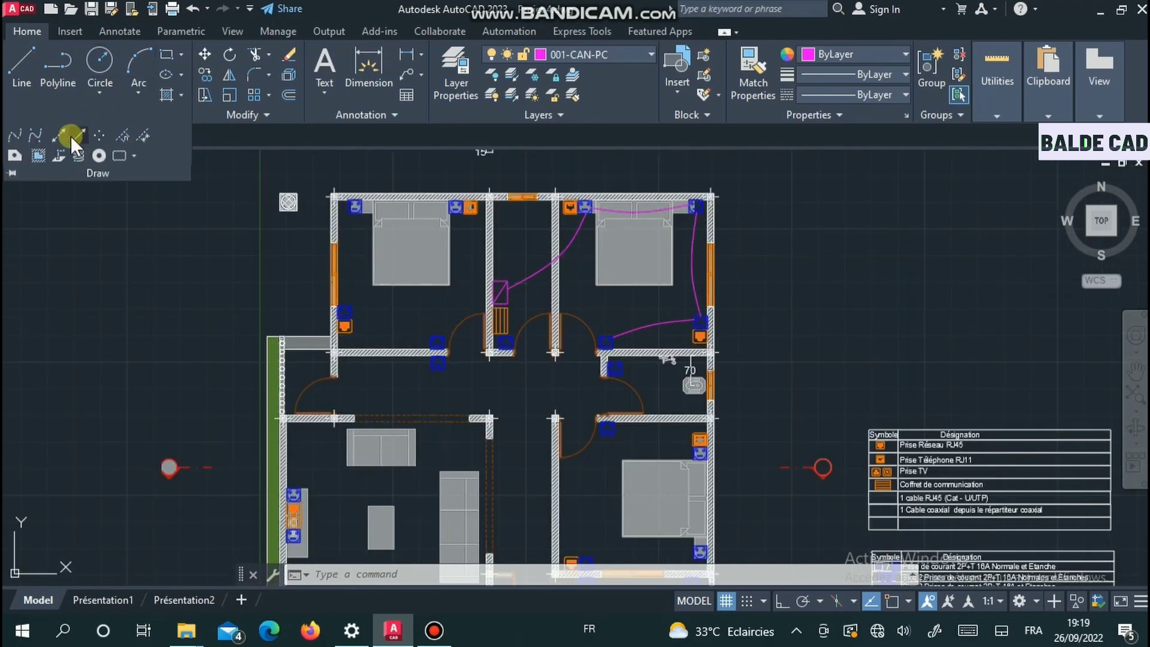
pyautogui.click(13, 135)
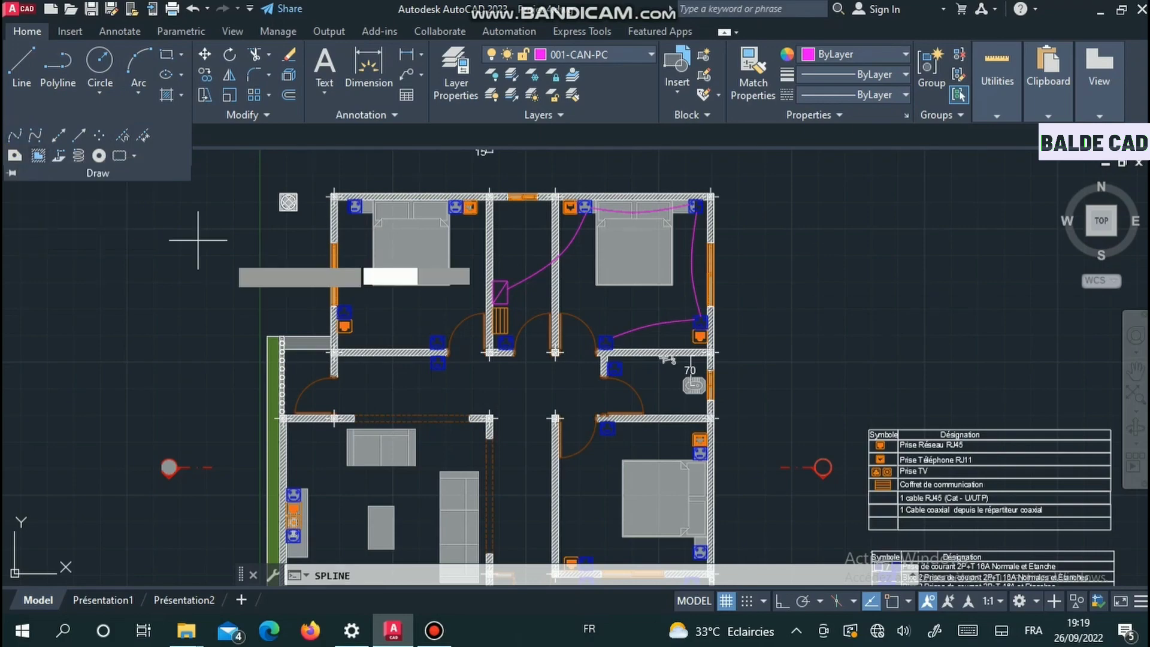
pyautogui.scroll(4, 302, 217)
pyautogui.scroll(2, 398, 444)
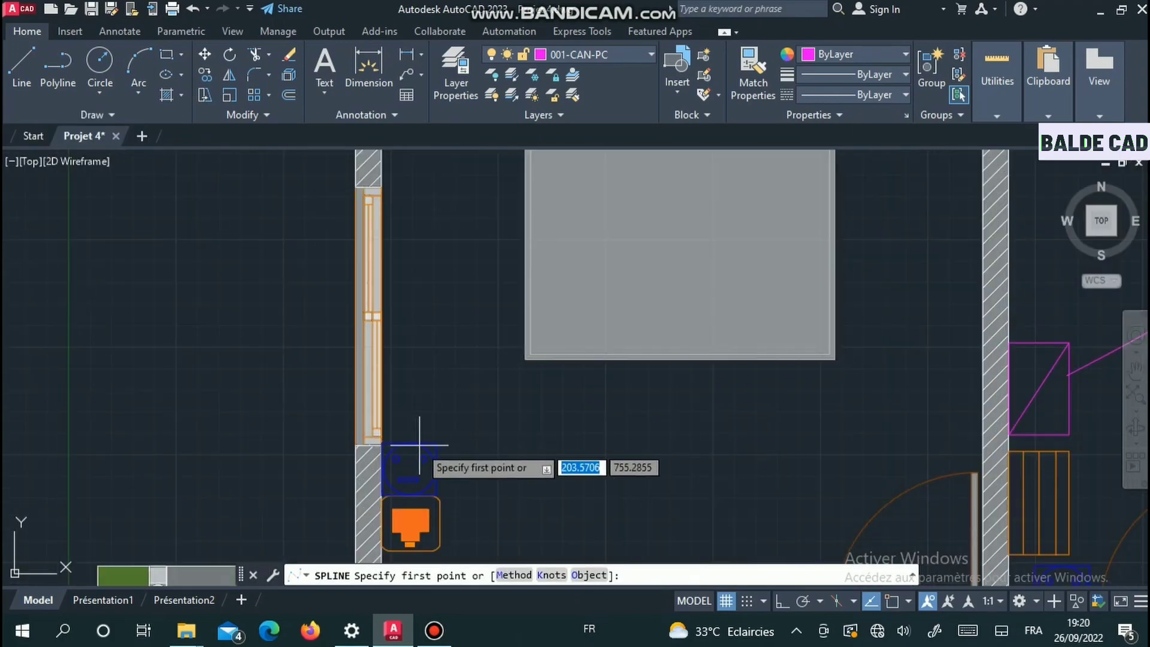
pyautogui.click(422, 429)
pyautogui.scroll(-4, 421, 364)
pyautogui.click(424, 357)
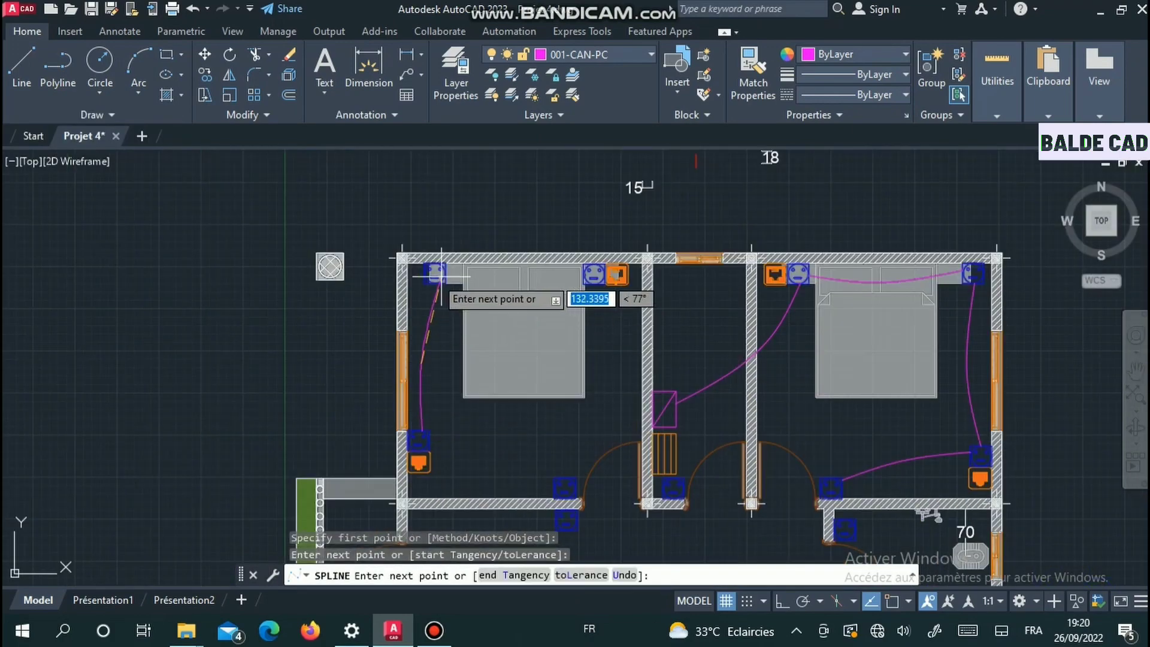
pyautogui.scroll(5, 438, 279)
pyautogui.click(473, 292)
# - Continue the spline from the top-corner socket across the bed's head to the socket on the bed's other side
pyautogui.scroll(-4, 473, 292)
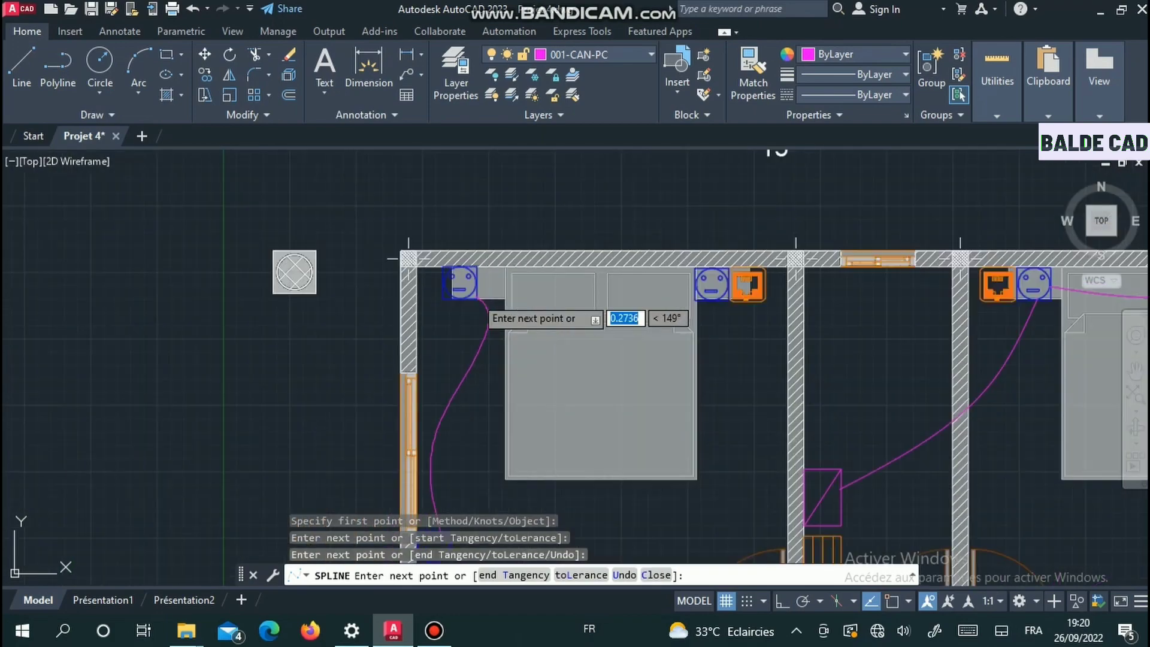
pyautogui.click(632, 279)
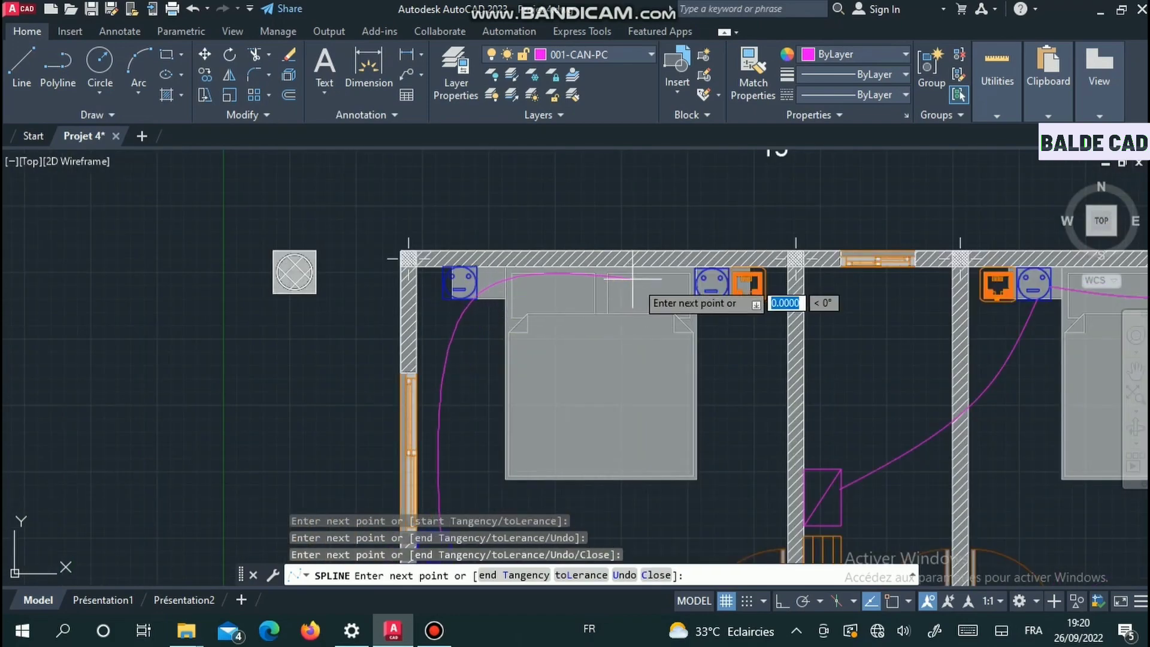
pyautogui.scroll(5, 636, 281)
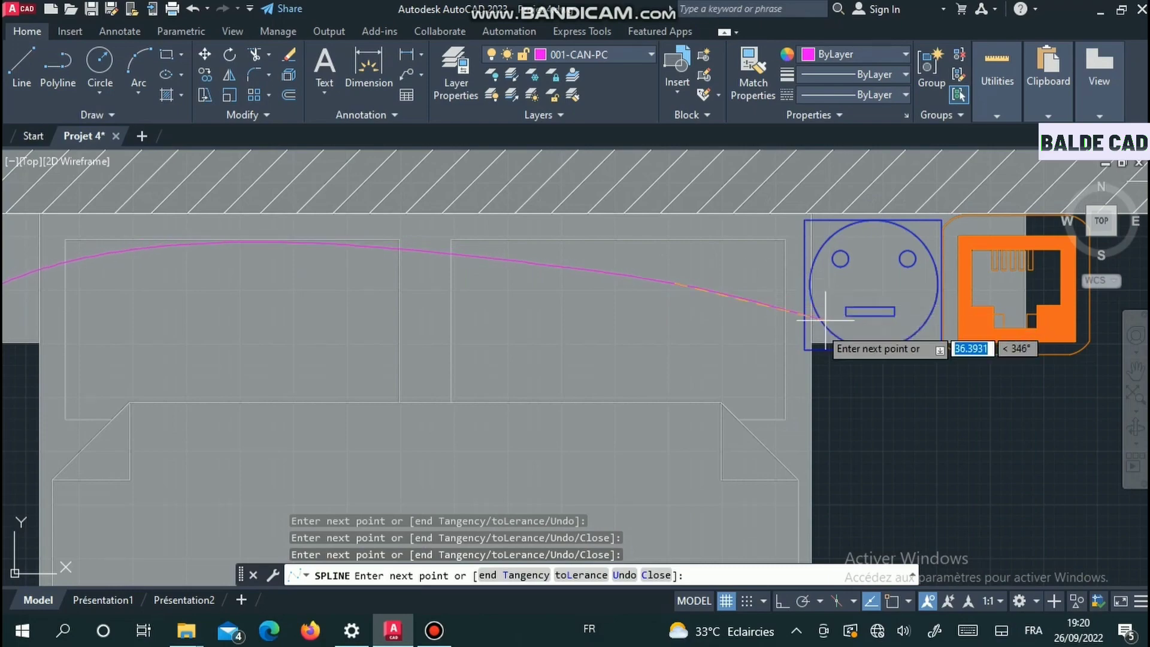
pyautogui.click(820, 350)
# - Extend the spline down past the upper-left bedroom's socket beside the door to the electrical cabinet and end it
pyautogui.scroll(-5, 820, 351)
pyautogui.scroll(-6, 839, 412)
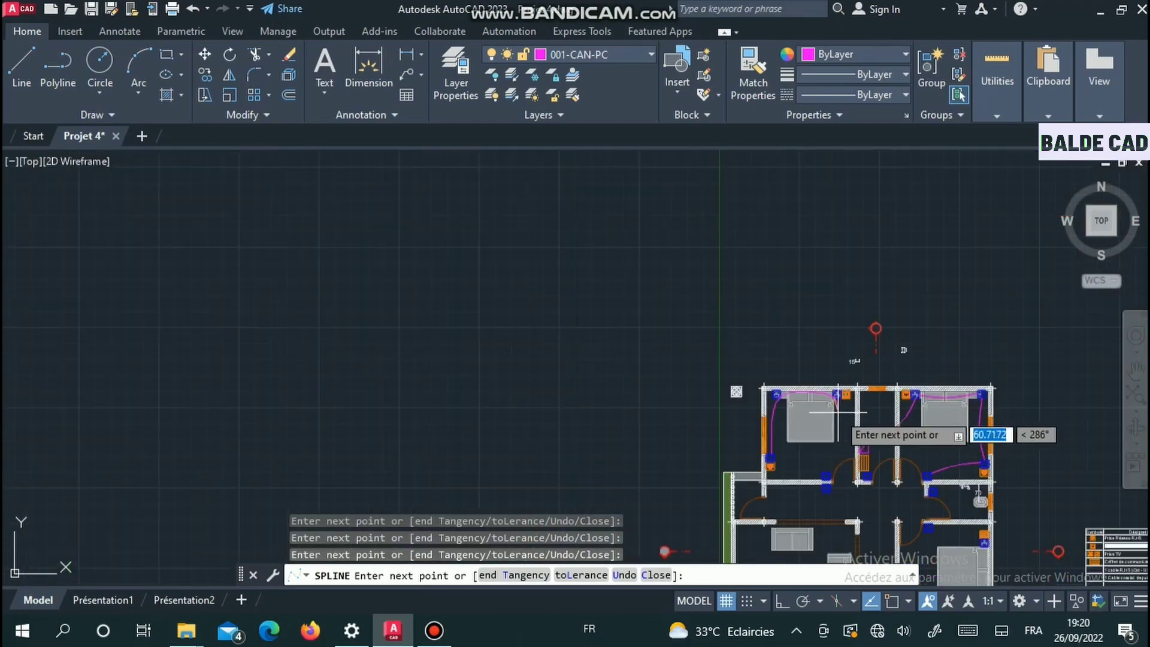
pyautogui.moveTo(839, 412); pyautogui.dragTo(513, 267, button='middle')
pyautogui.scroll(4, 515, 286)
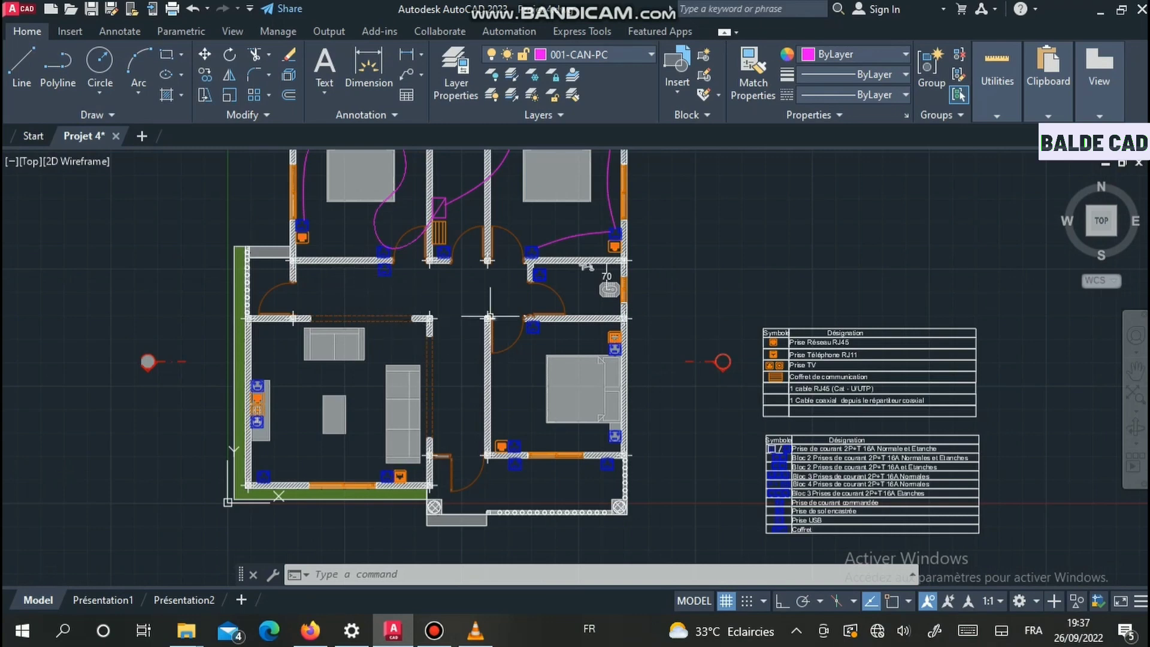
# - Draw a curved fit-point spline in the lower-right bedroom from the window wall socket beside the network outlet to the nearer bedside socket
pyautogui.scroll(-2, 488, 315)
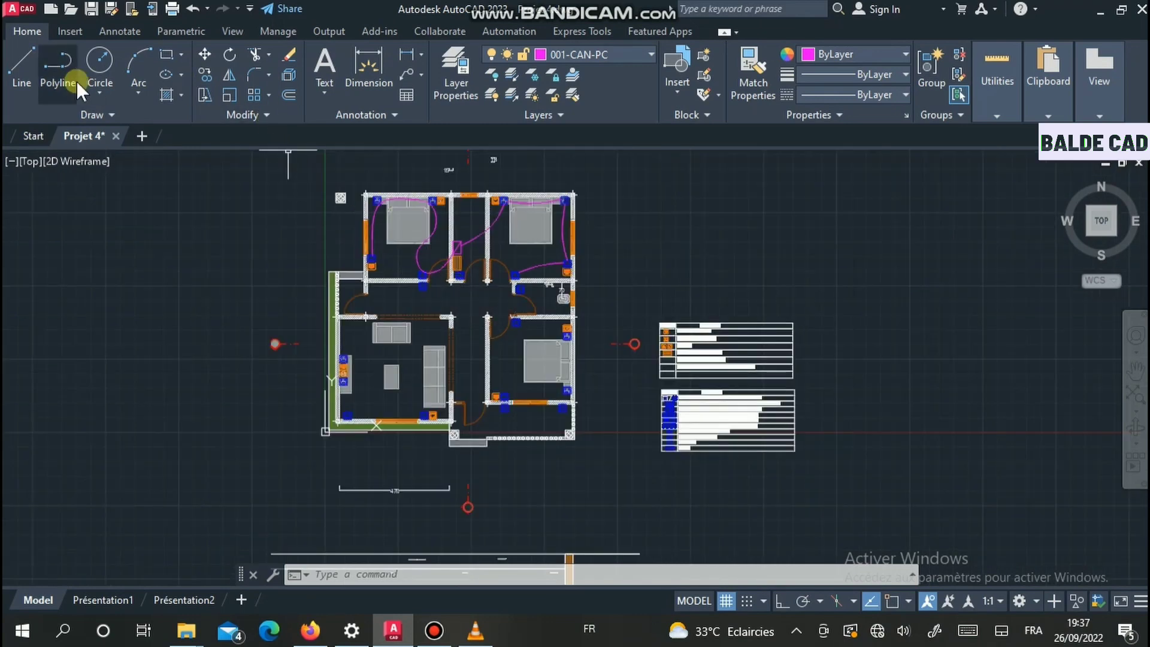
pyautogui.click(99, 109)
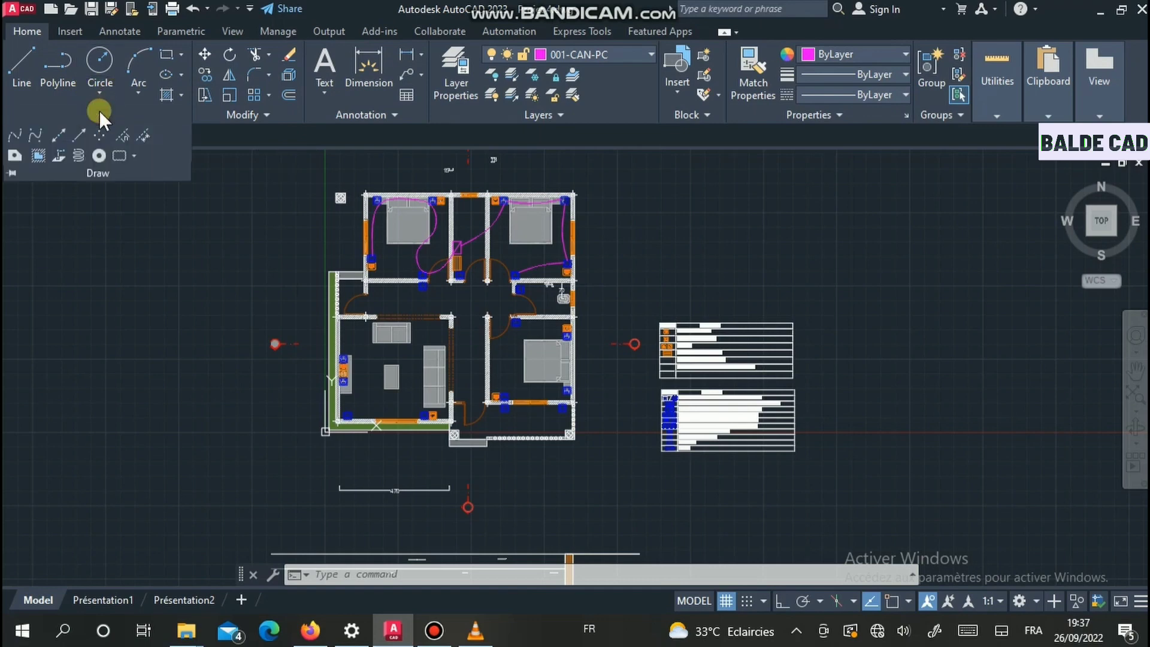
pyautogui.click(21, 139)
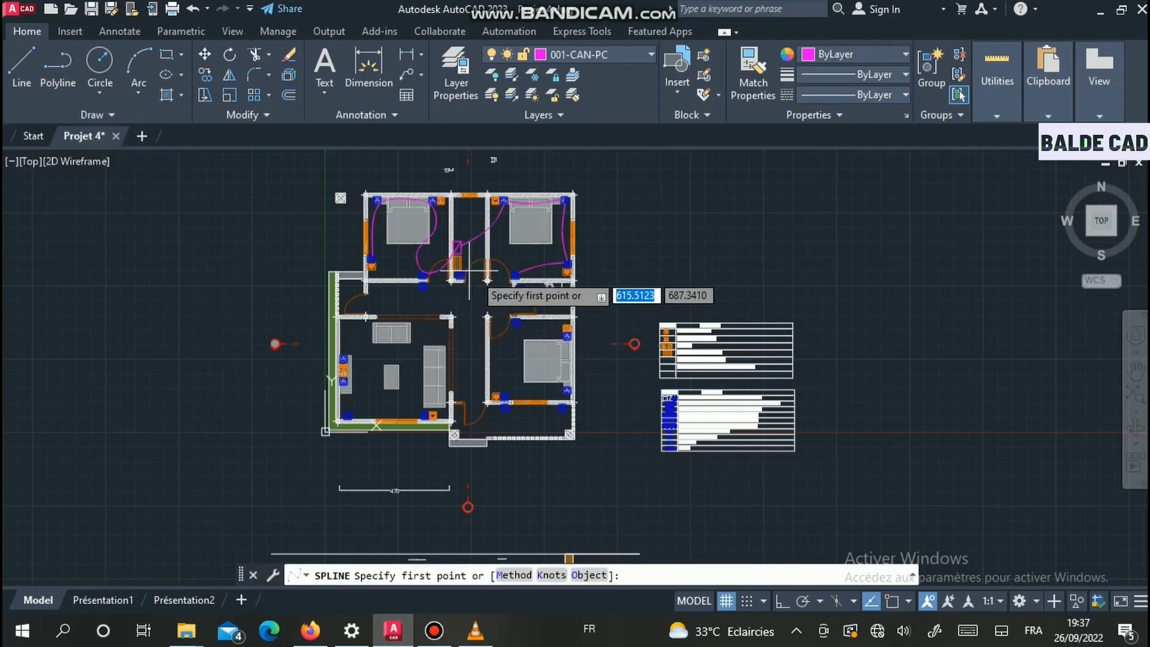
pyautogui.scroll(8, 508, 397)
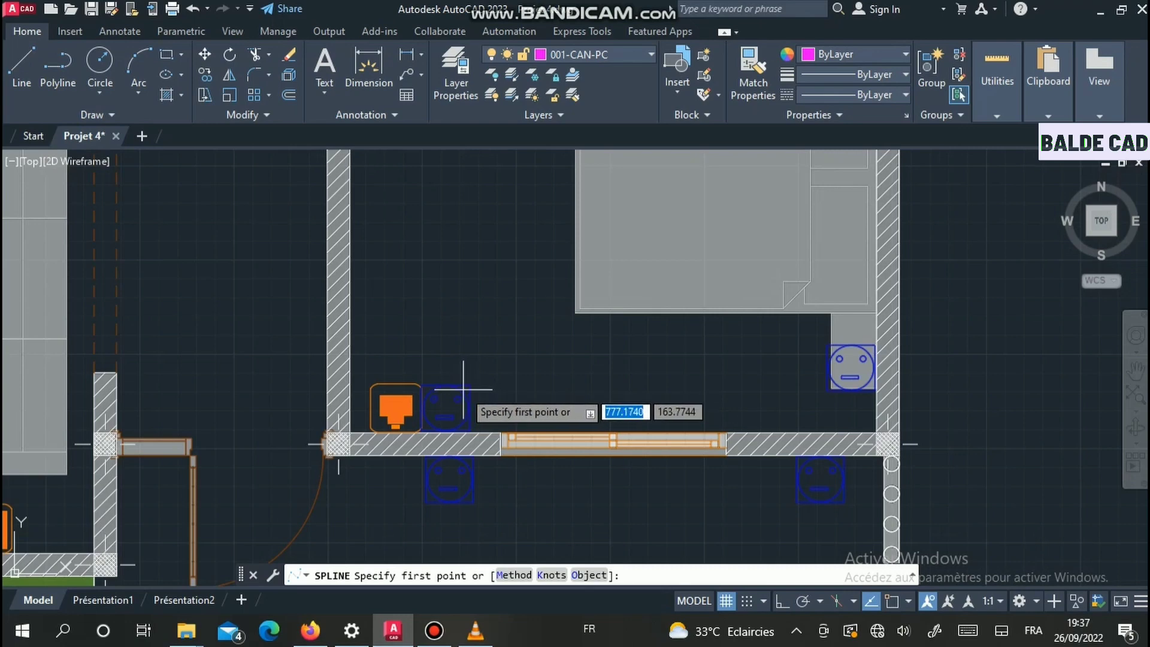
pyautogui.click(464, 389)
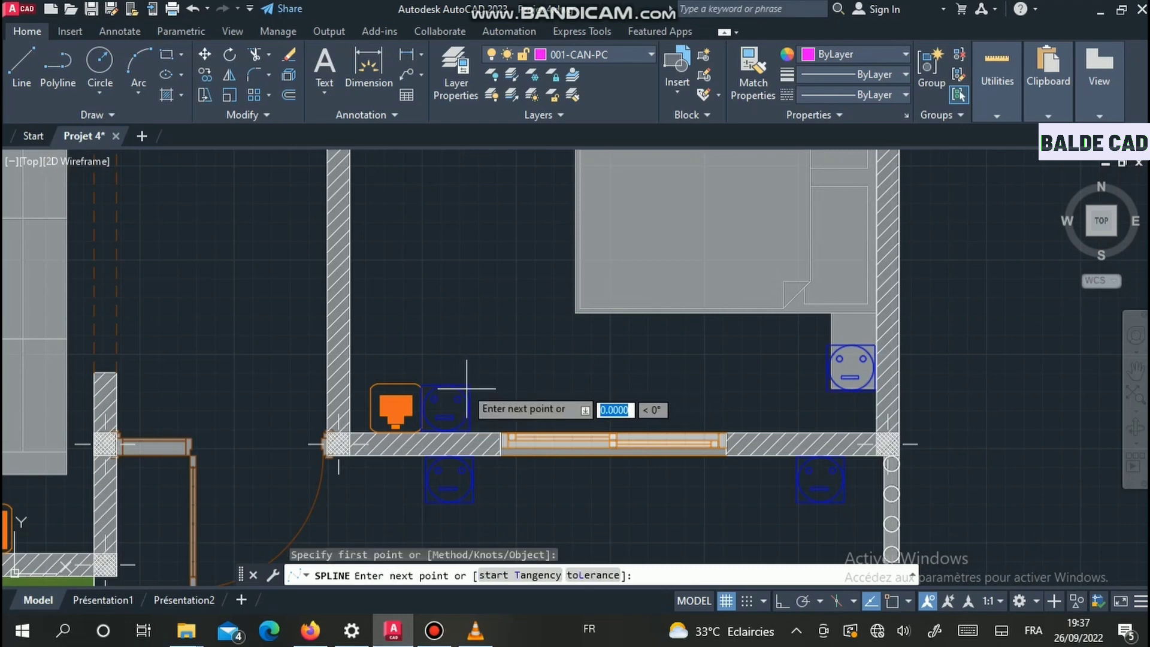
pyautogui.click(718, 381)
pyautogui.scroll(4, 834, 351)
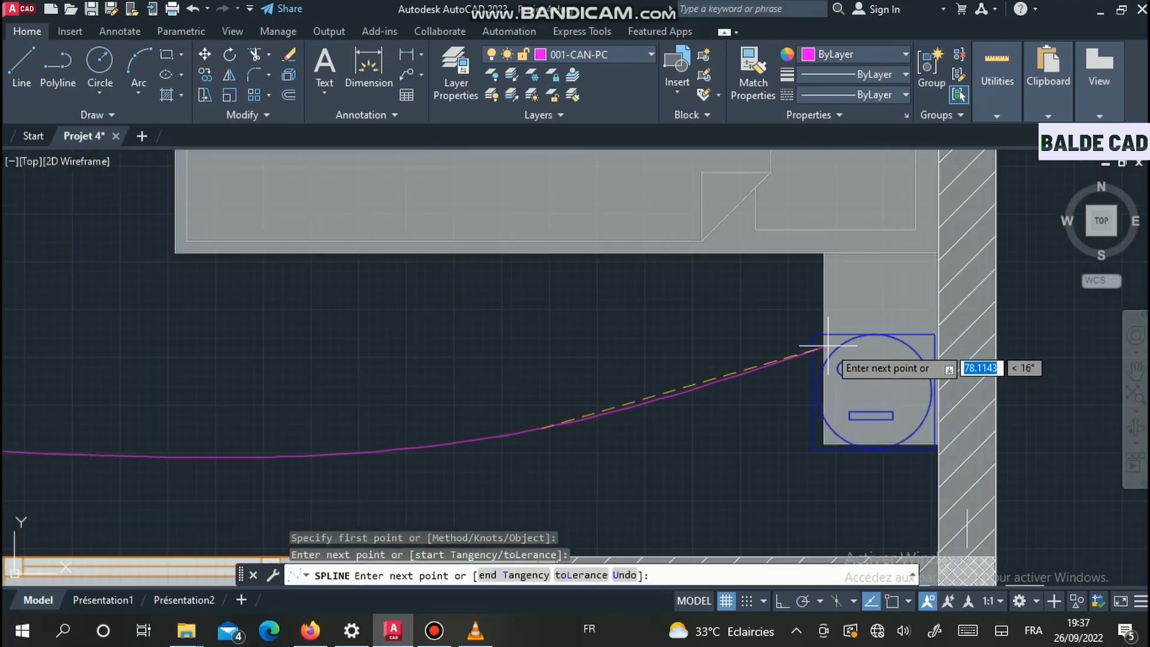
pyautogui.click(828, 345)
# - Continue the spline along the bed's head to the other bedside socket, beside the outlet on the outer wall
pyautogui.scroll(-10, 828, 345)
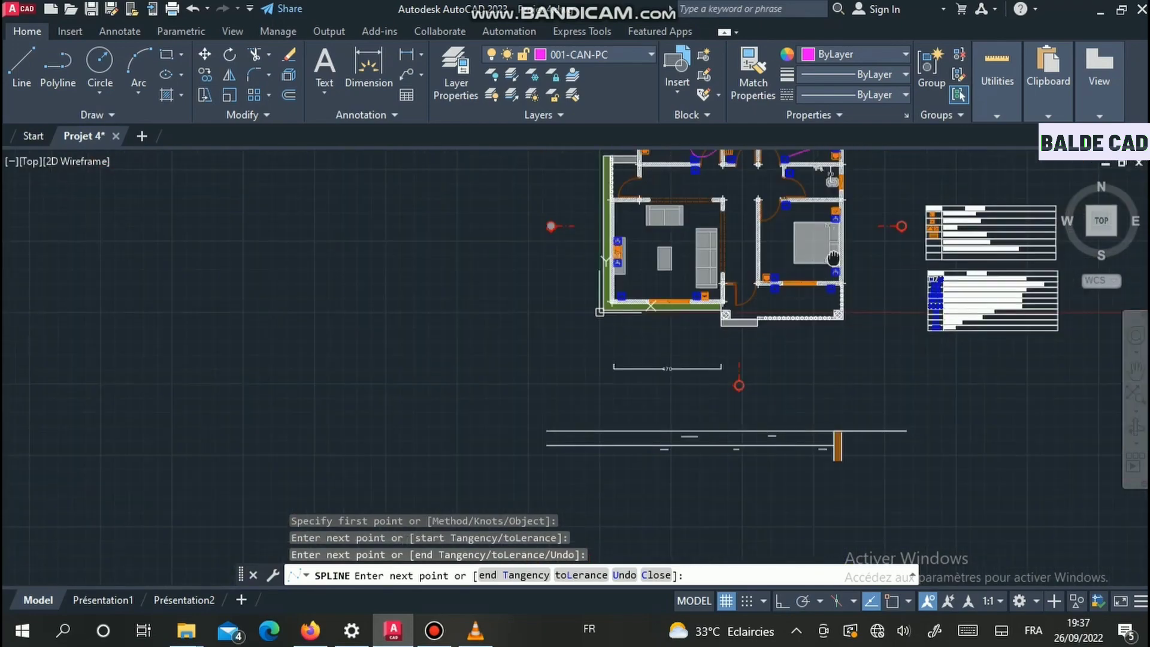
pyautogui.moveTo(833, 258); pyautogui.dragTo(672, 413, button='middle')
pyautogui.scroll(5, 660, 388)
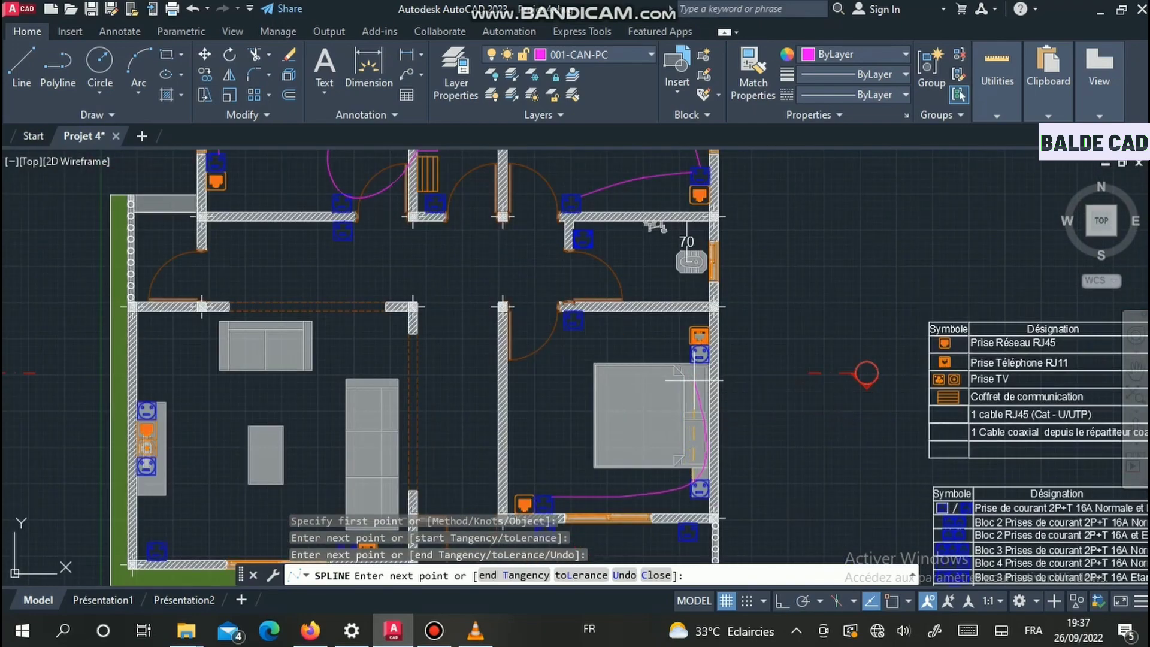
pyautogui.scroll(5, 695, 379)
pyautogui.click(694, 347)
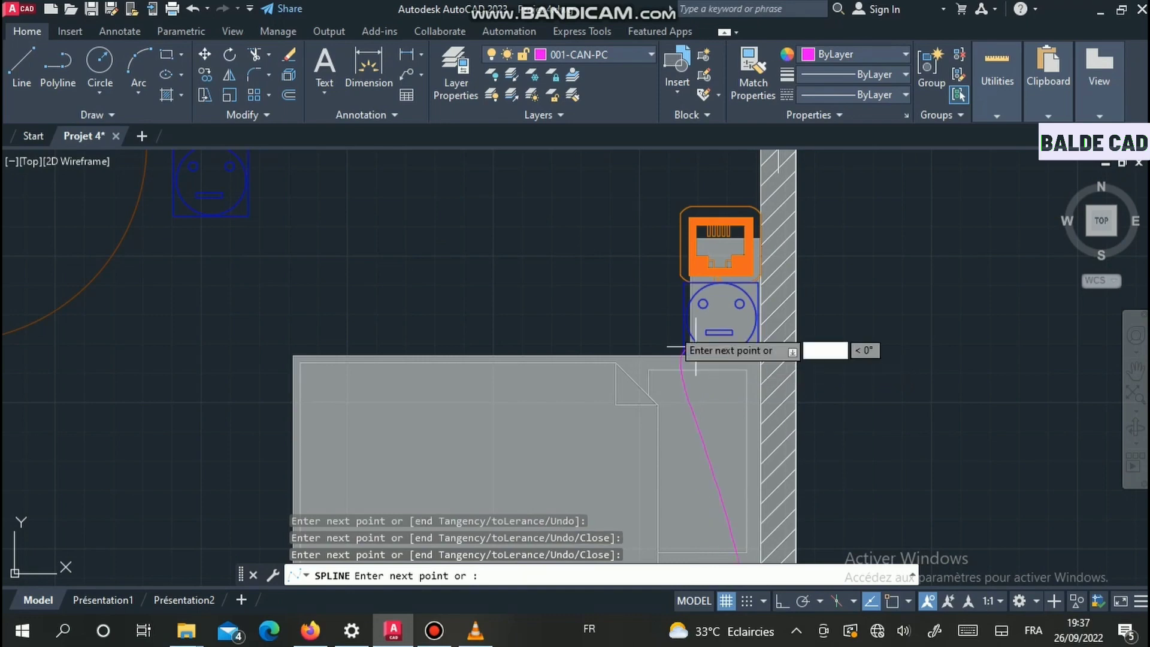
# - Extend the spline past the lower-right bedroom's socket beside the door and up to the bathroom's socket
pyautogui.scroll(-4, 598, 257)
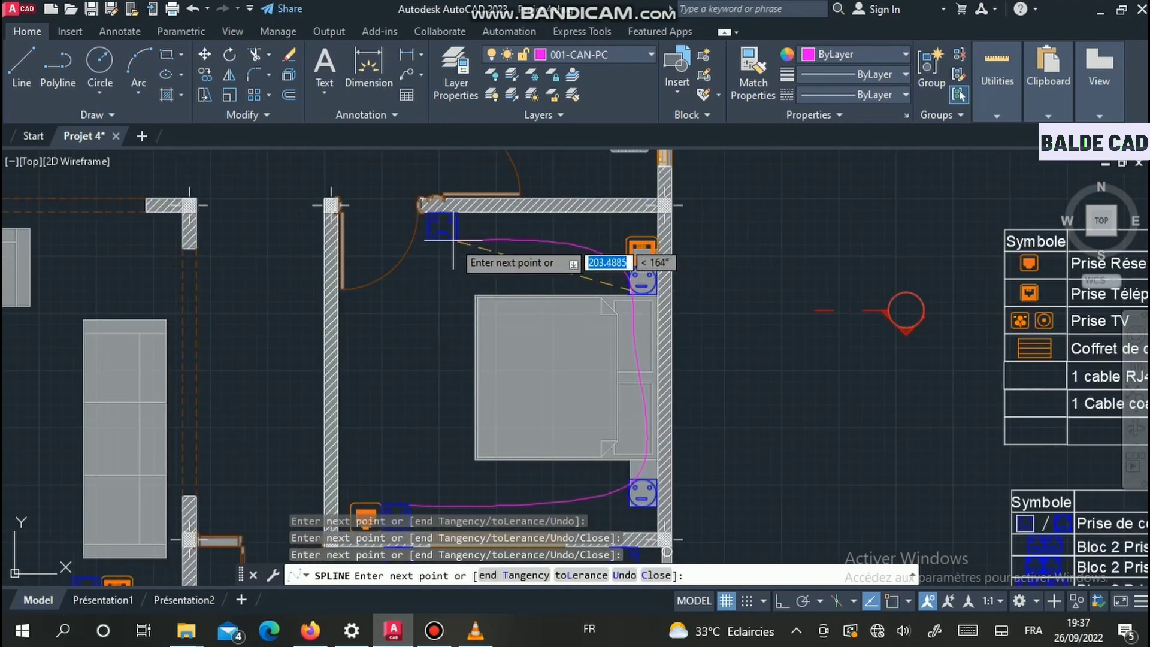
pyautogui.click(431, 243)
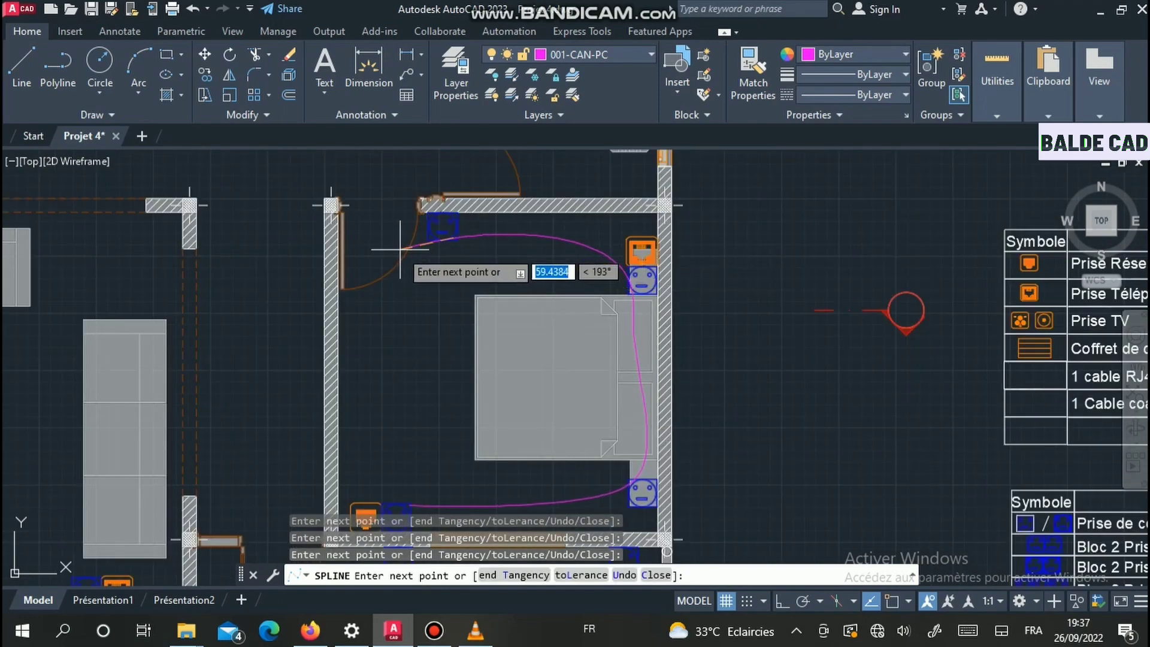
pyautogui.scroll(-5, 399, 244)
pyautogui.scroll(4, 371, 228)
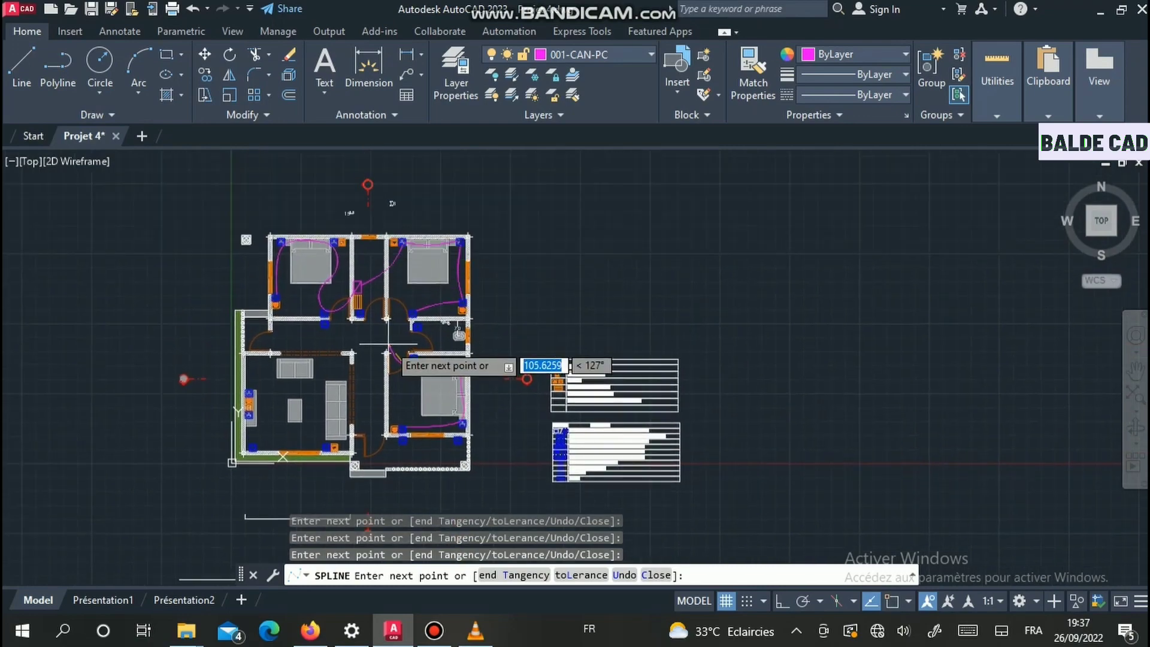
pyautogui.scroll(3, 414, 340)
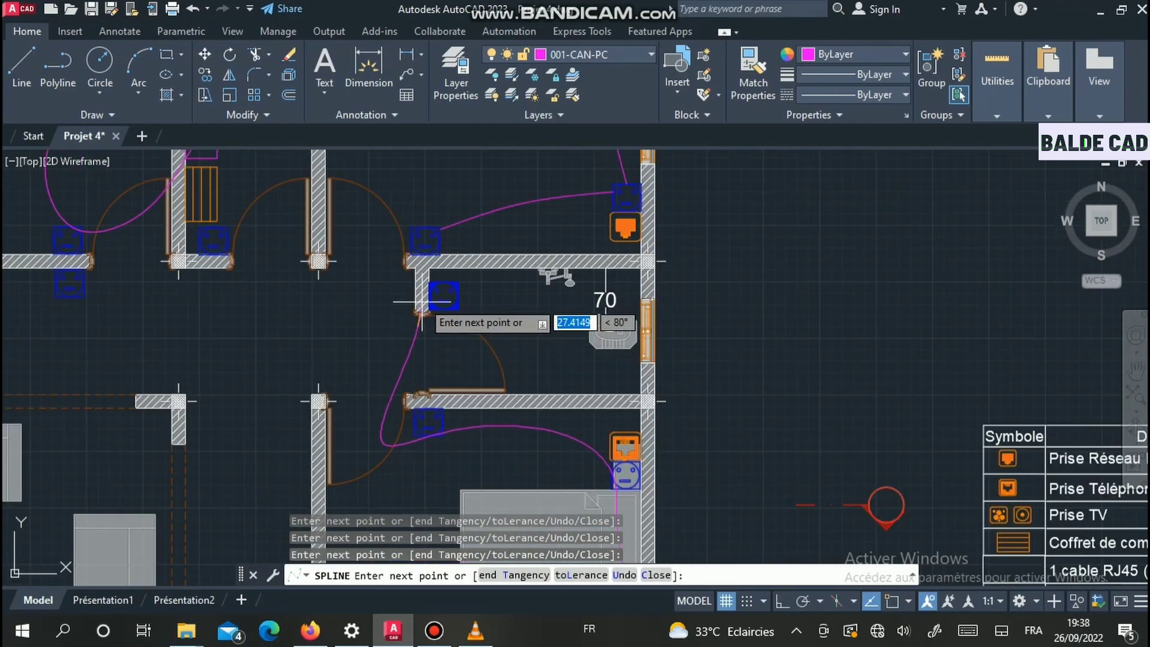
pyautogui.scroll(2, 431, 297)
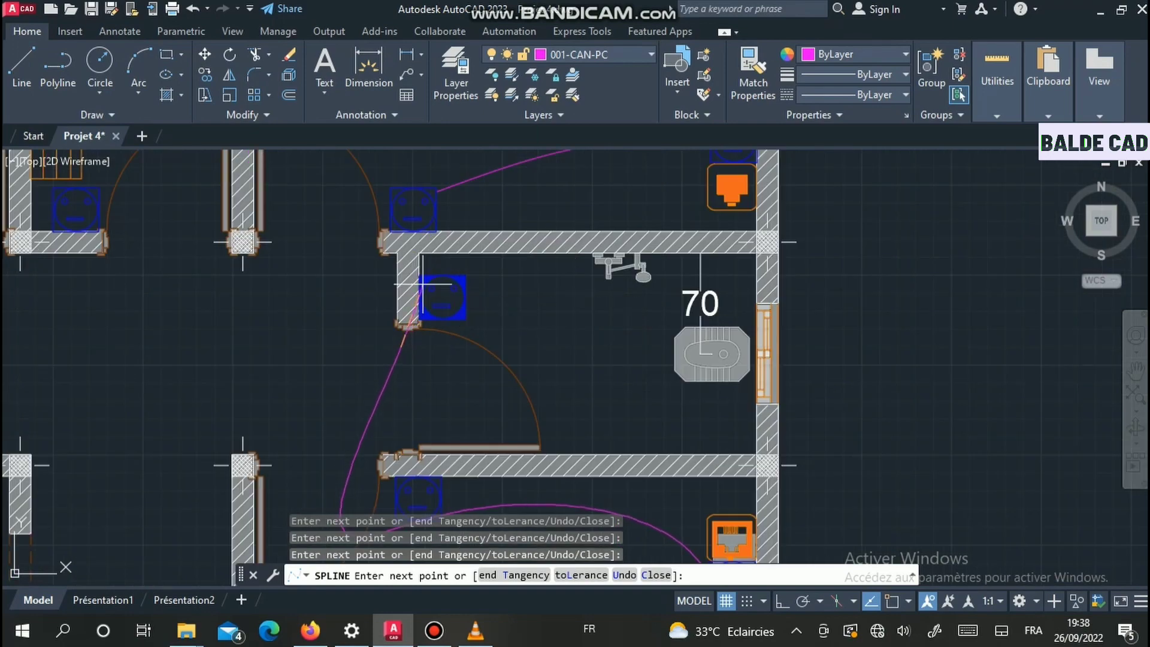
pyautogui.scroll(-4, 422, 283)
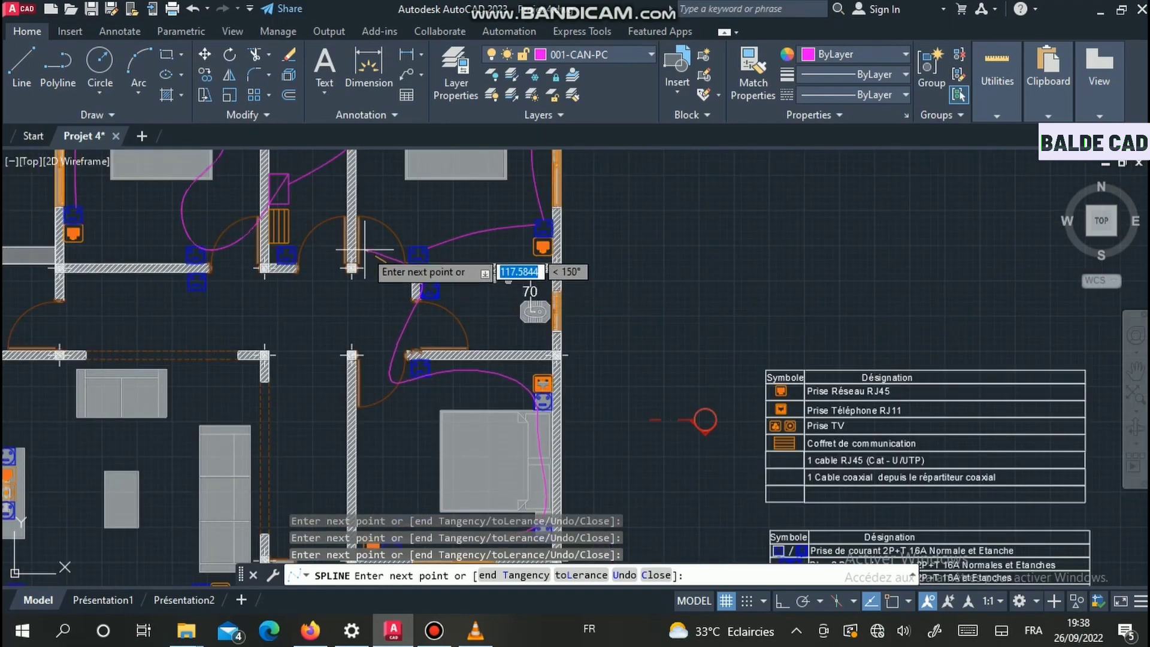
# - Route the spline from the bathroom's socket around the wall end to the electrical cabinet and end it there
pyautogui.scroll(-2, 363, 241)
pyautogui.scroll(4, 359, 263)
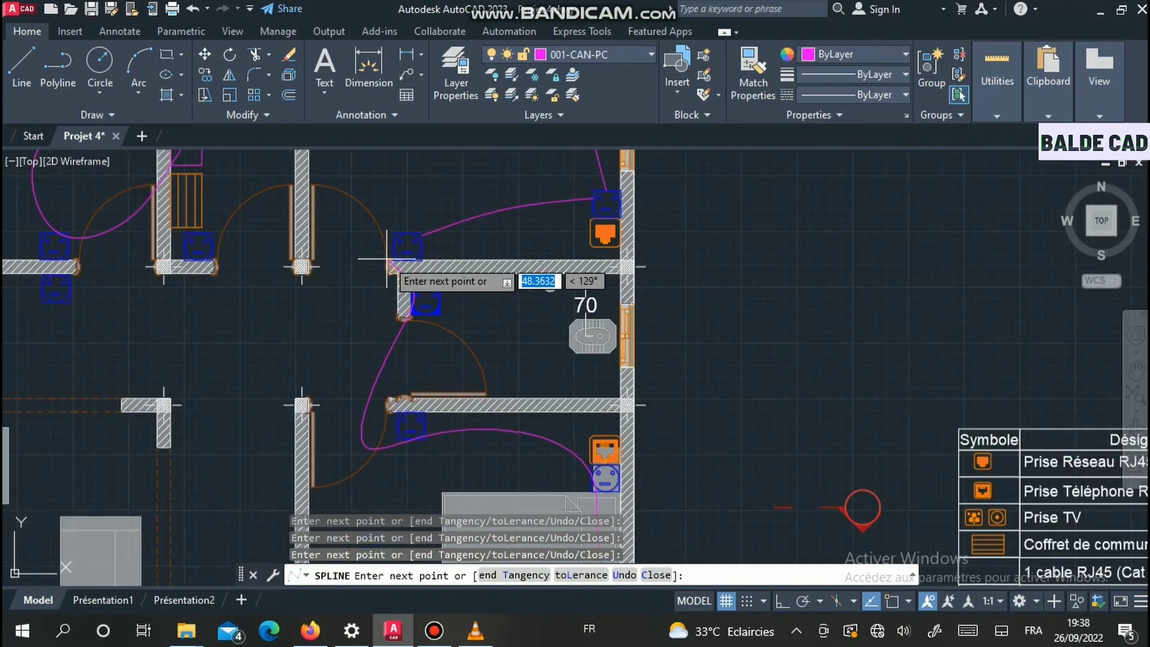
pyautogui.scroll(-3, 342, 249)
pyautogui.scroll(4, 513, 270)
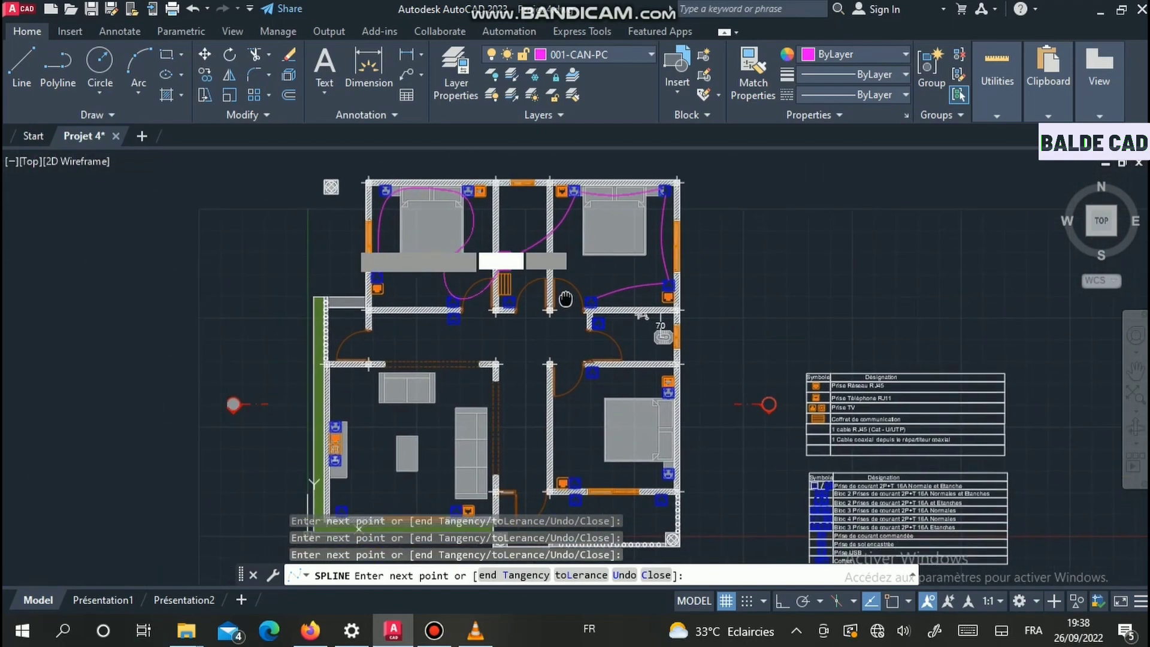
pyautogui.scroll(4, 497, 246)
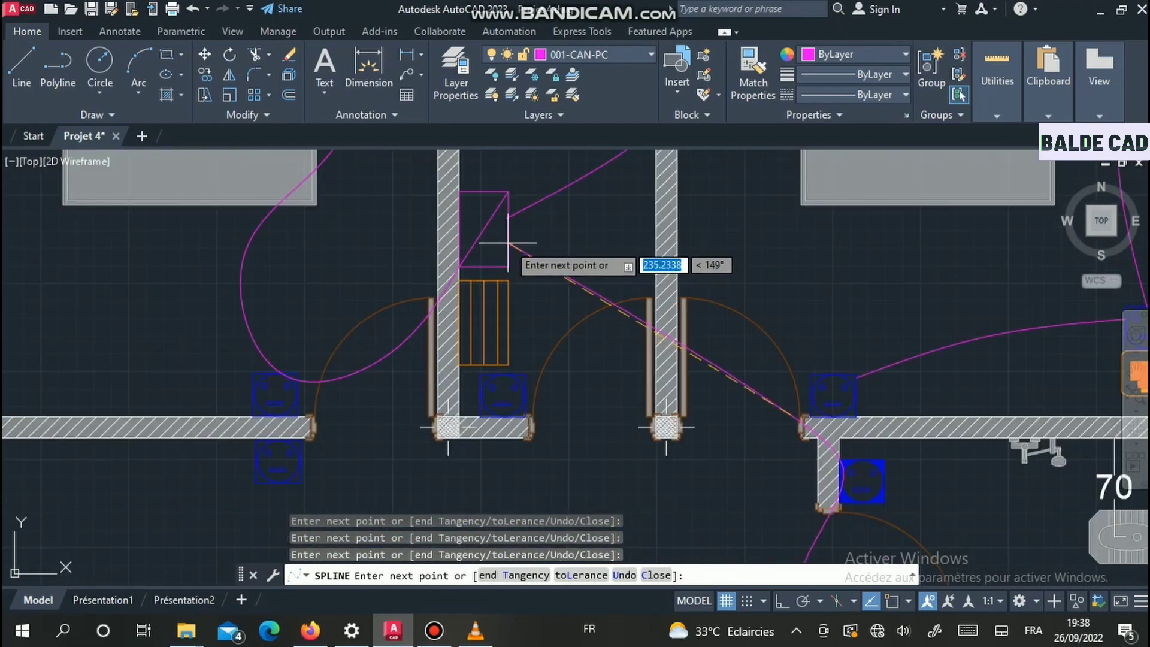
pyautogui.press('Return')
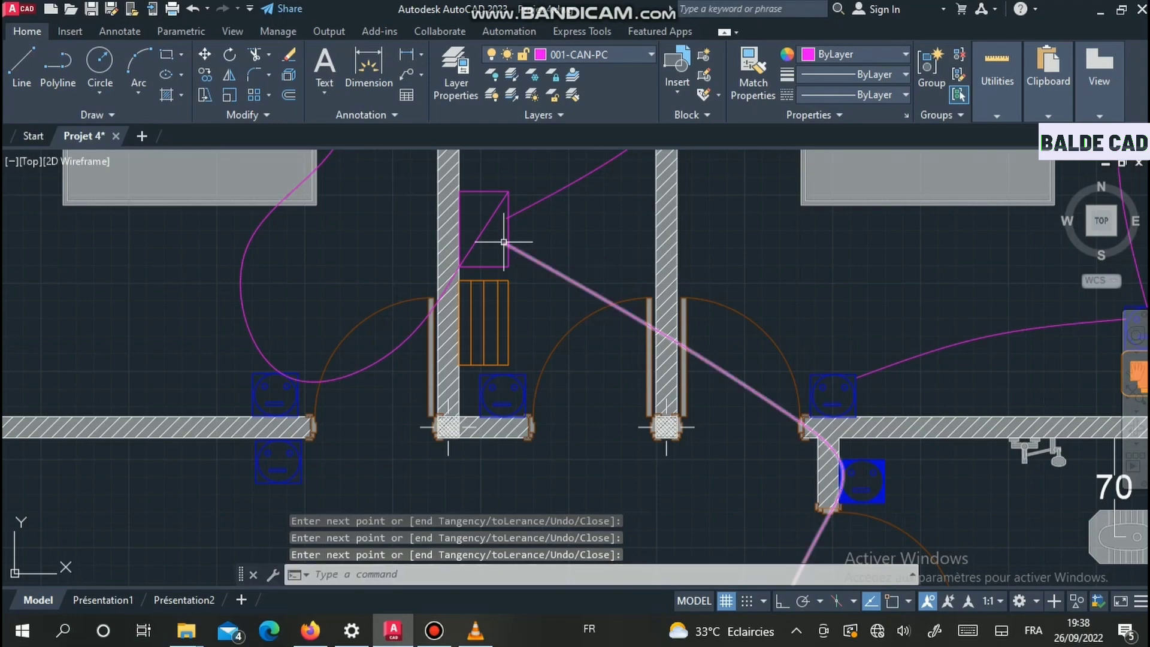
# - Draw a curved fit-point spline from the terrace's outer socket, bowed below the bedroom window, to the terrace socket nearer the entrance door
pyautogui.scroll(-4, 609, 328)
pyautogui.scroll(2, 608, 339)
pyautogui.scroll(-4, 617, 370)
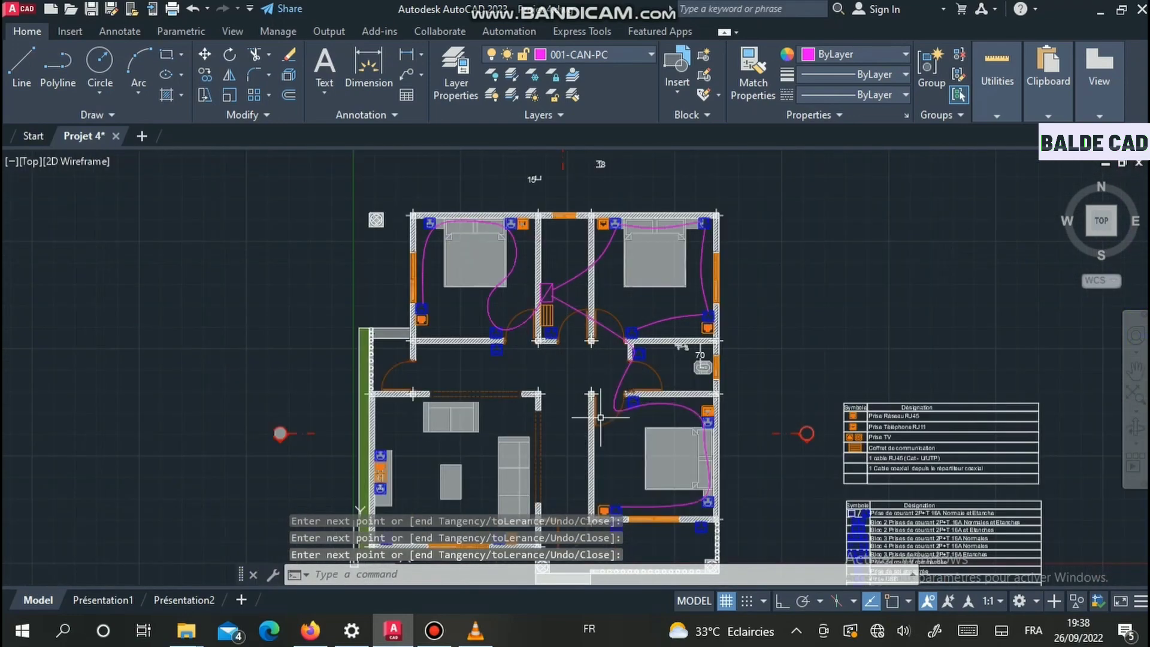
pyautogui.moveTo(600, 418); pyautogui.dragTo(640, 324, button='middle')
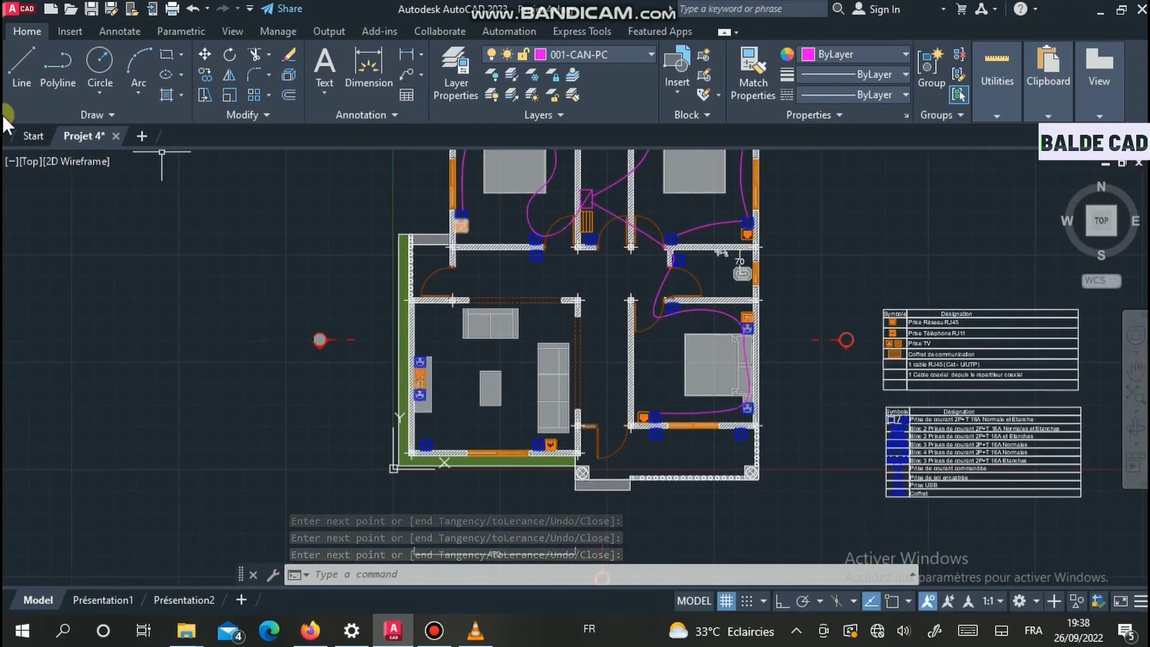
pyautogui.click(55, 116)
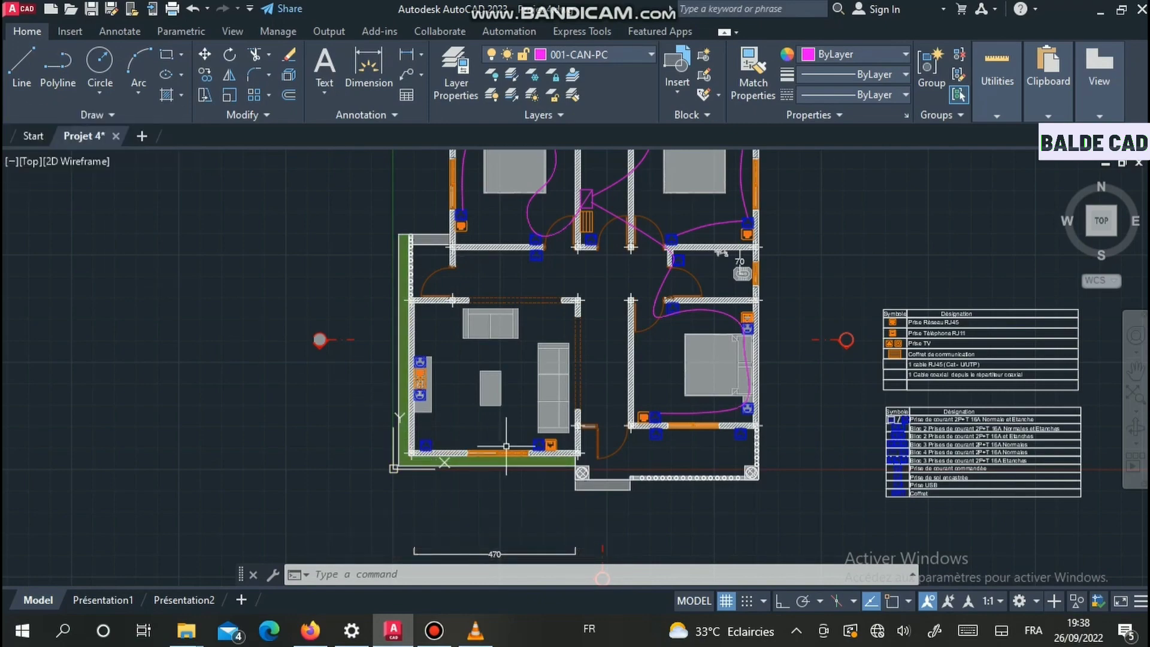
pyautogui.scroll(3, 506, 446)
pyautogui.scroll(-3, 521, 444)
pyautogui.scroll(5, 734, 433)
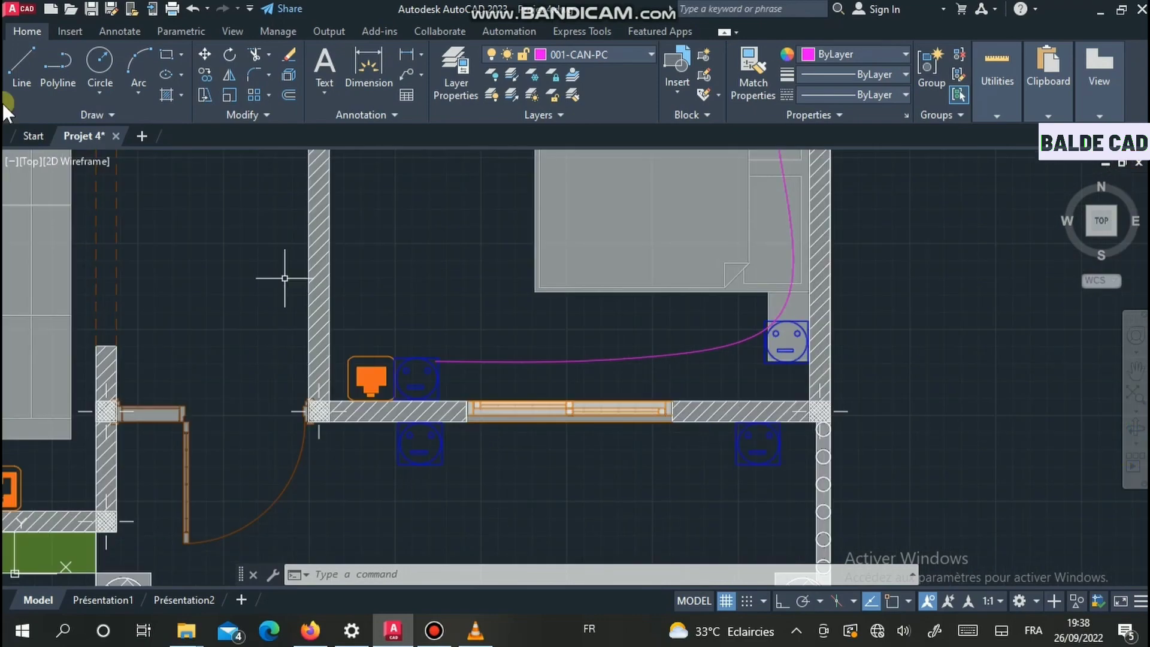
pyautogui.click(90, 114)
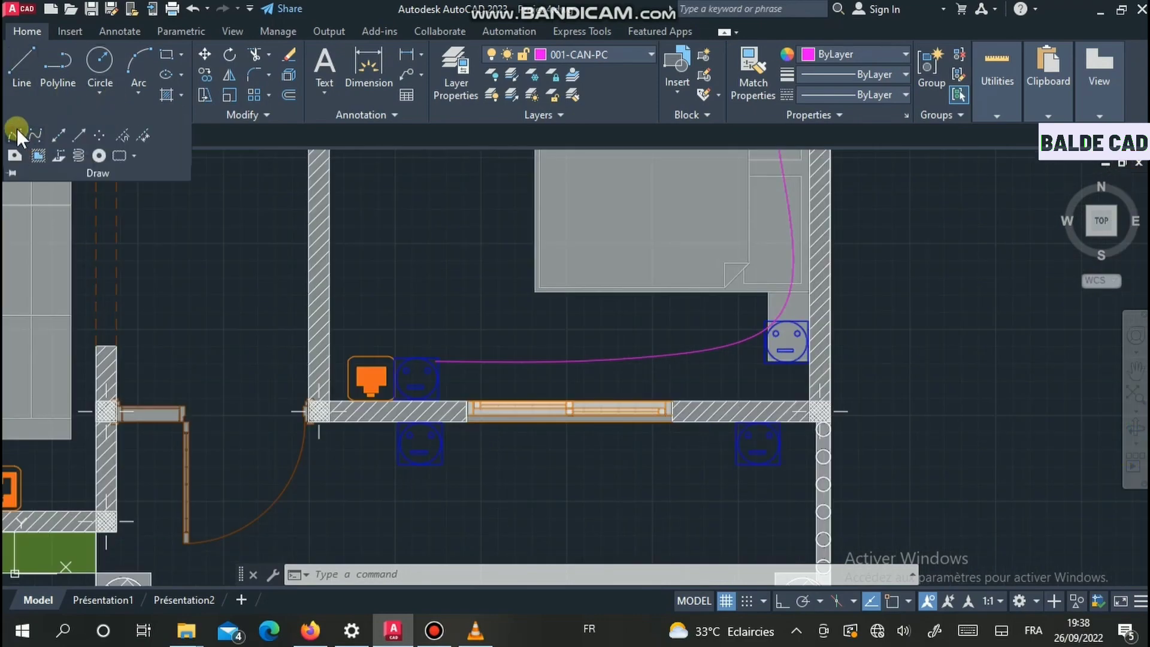
pyautogui.click(16, 130)
pyautogui.scroll(3, 740, 462)
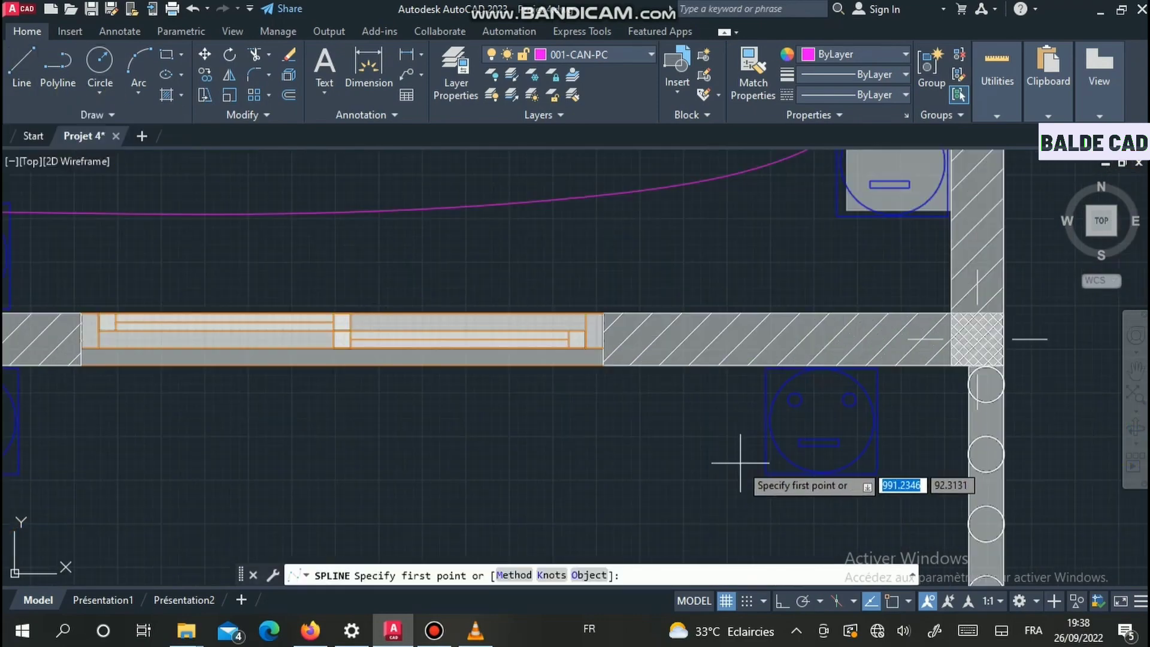
pyautogui.click(771, 466)
pyautogui.scroll(-2, 648, 472)
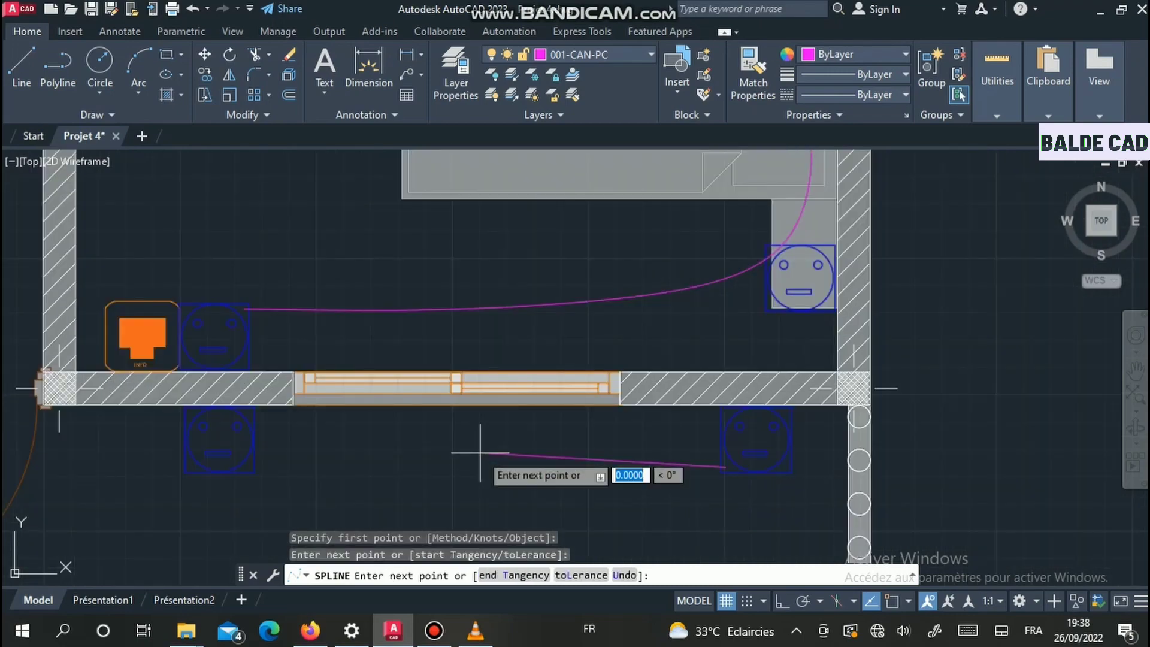
pyautogui.click(479, 454)
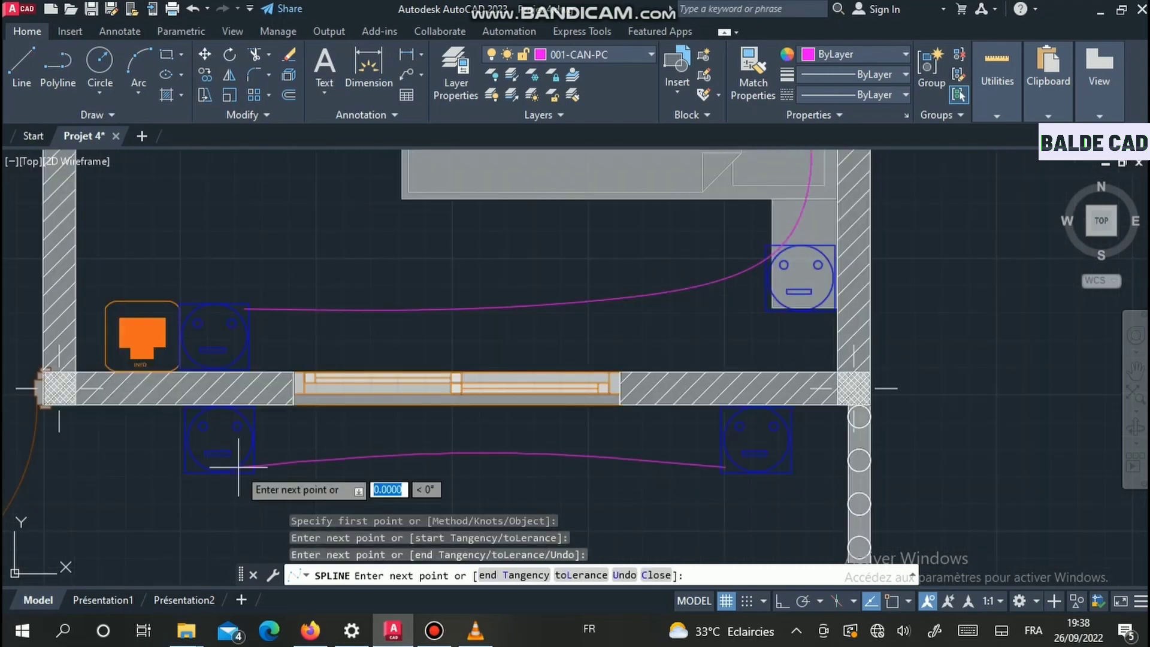
# - Extend the spline past the entrance door and through the wall to the living room socket beside the telephone outlet
pyautogui.scroll(-5, 239, 467)
pyautogui.scroll(4, 186, 410)
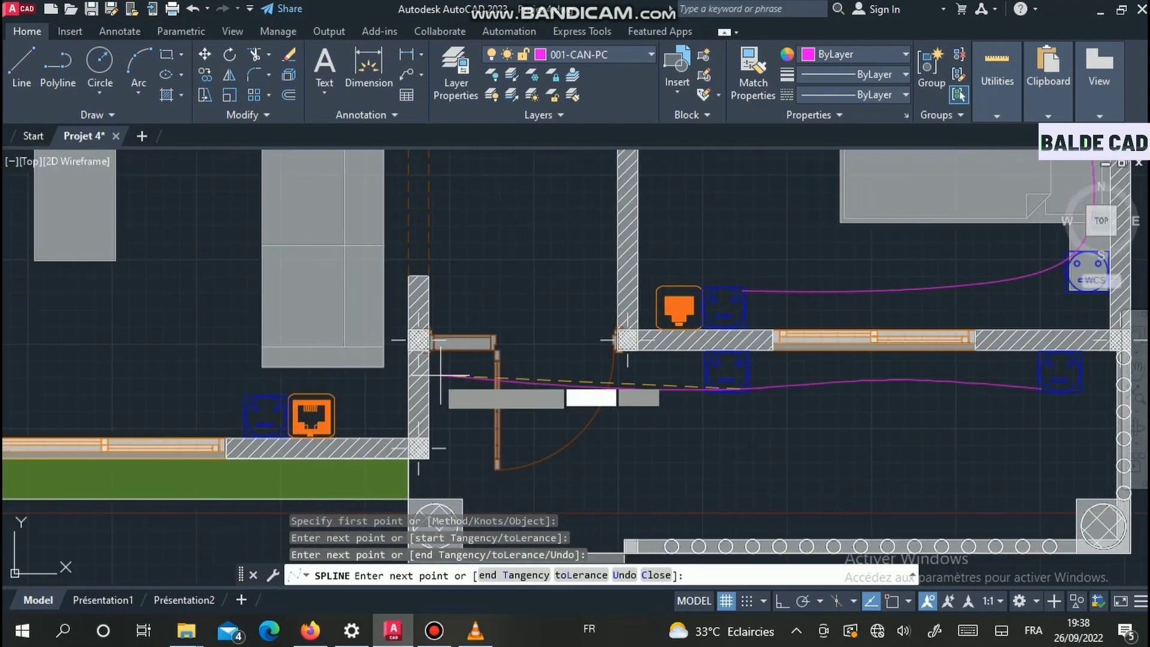
pyautogui.click(355, 374)
pyautogui.scroll(4, 296, 386)
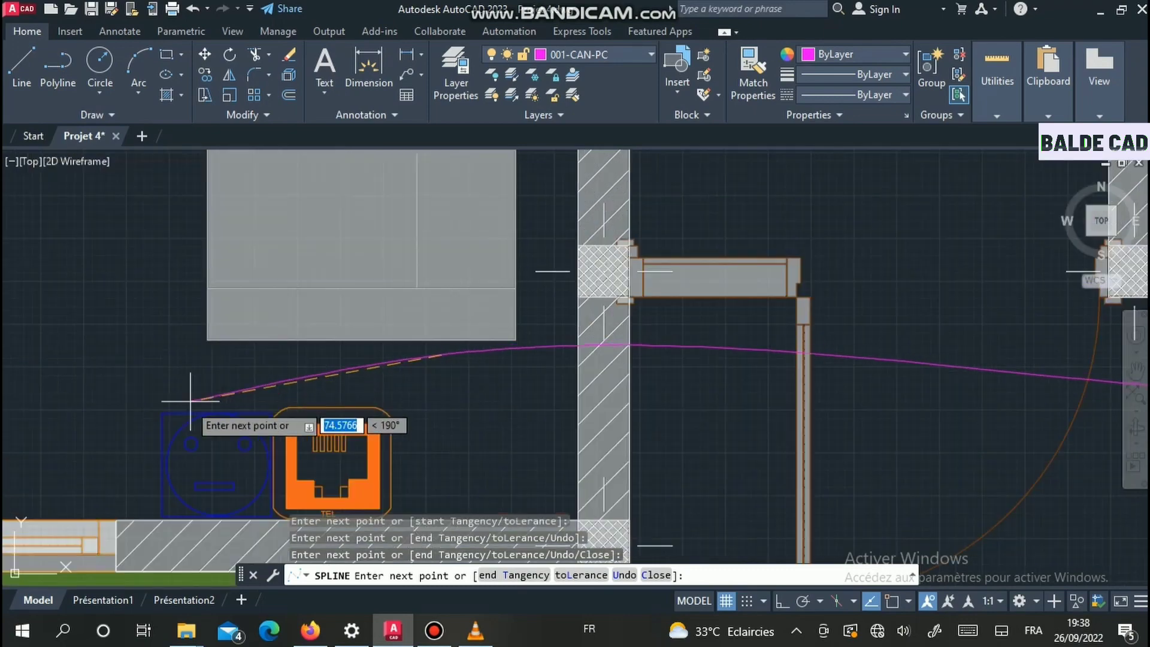
pyautogui.click(175, 411)
# - Continue the spline along the living room's window wall to the corner socket
pyautogui.scroll(-4, 175, 410)
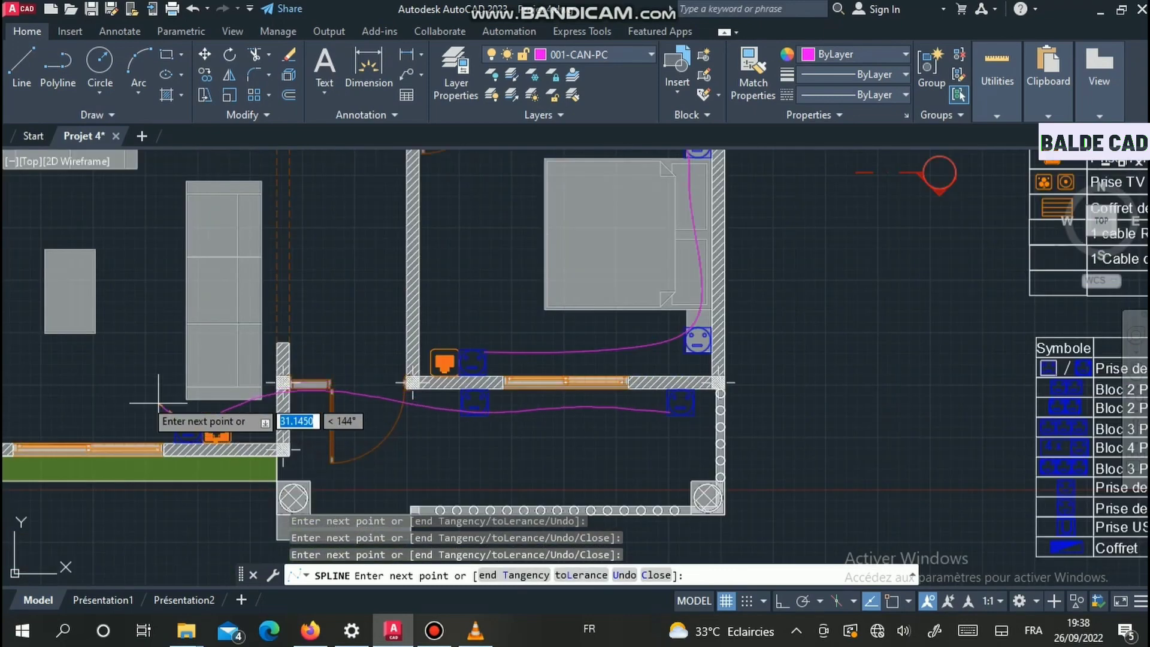
pyautogui.scroll(-4, 159, 402)
pyautogui.scroll(6, 265, 409)
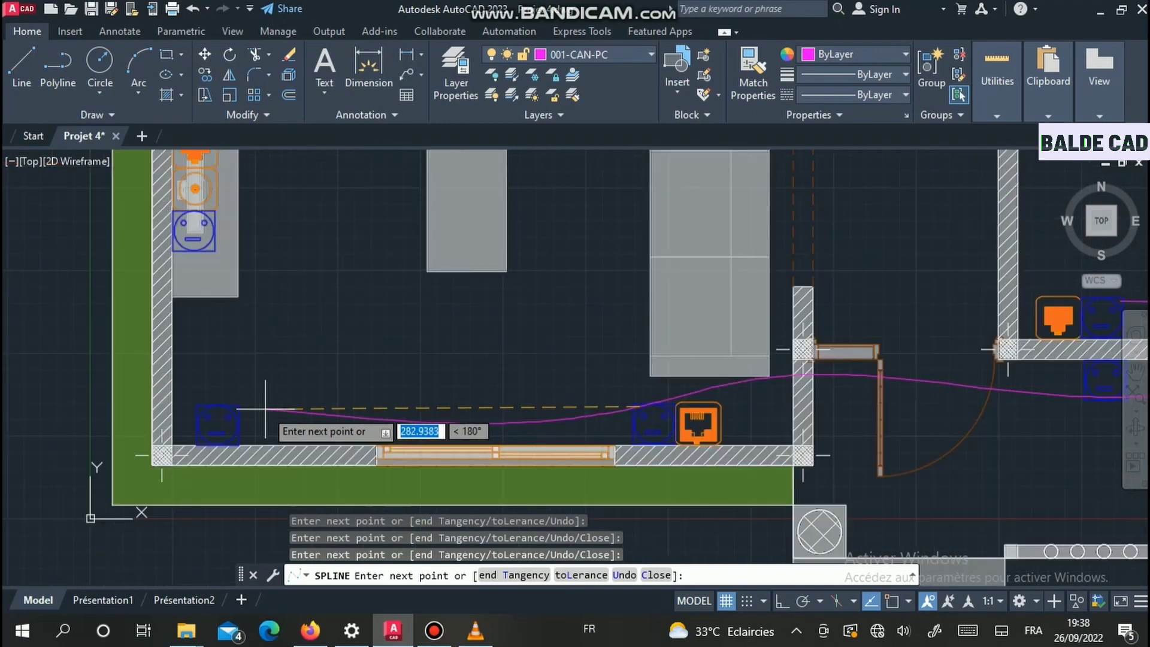
pyautogui.scroll(4, 258, 407)
pyautogui.scroll(2, 193, 413)
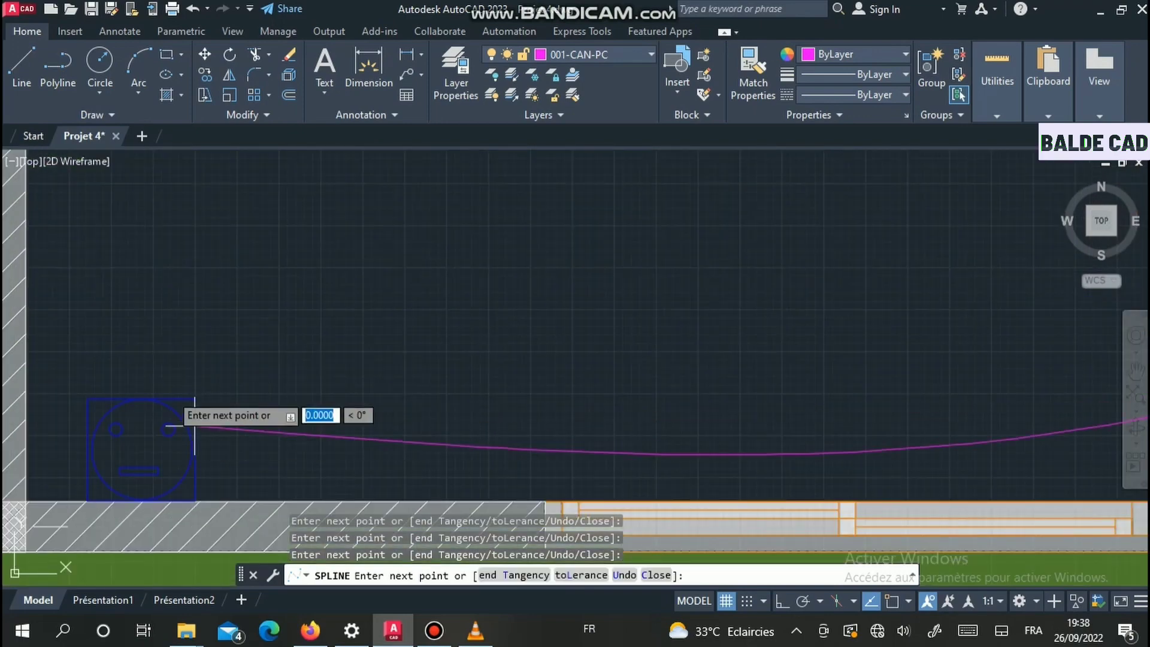
# - Route the spline up to the lower TV-unit socket and bow it around the TV and network outlets to the upper one
pyautogui.scroll(-5, 194, 425)
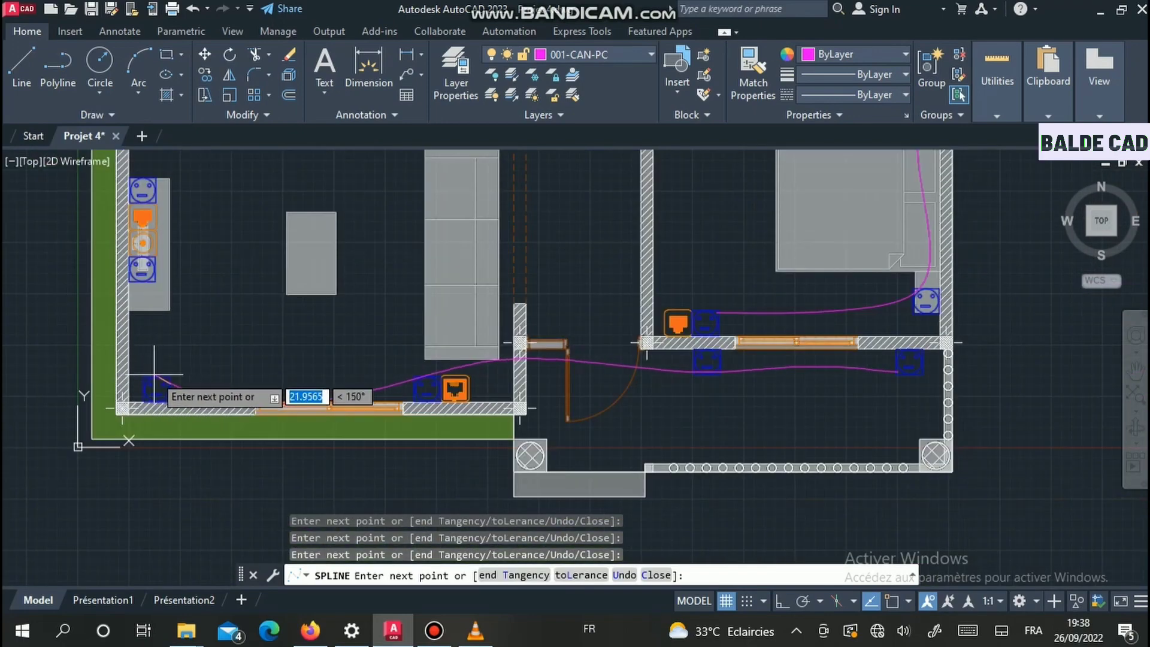
pyautogui.scroll(-2, 154, 378)
pyautogui.scroll(4, 154, 377)
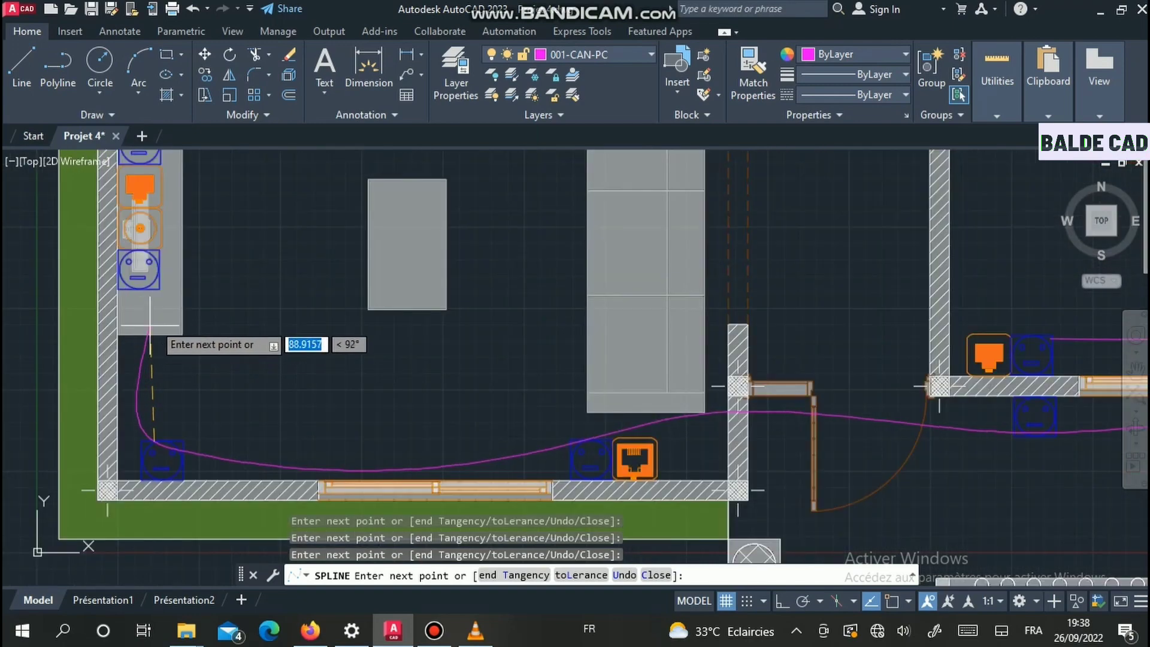
pyautogui.scroll(4, 149, 310)
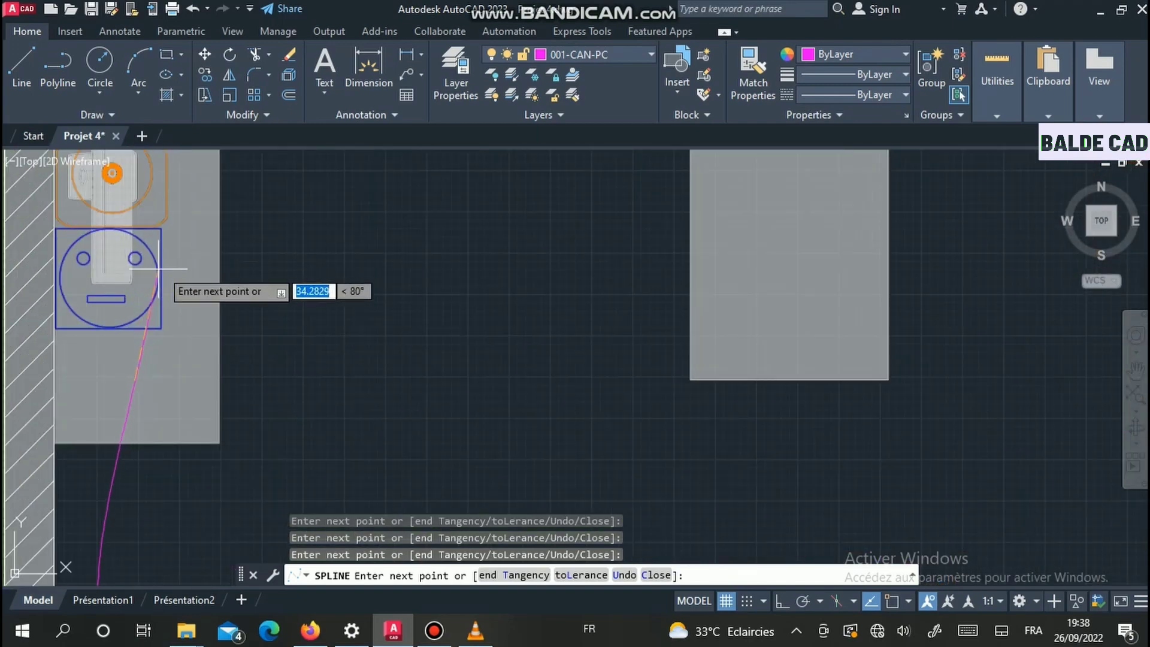
pyautogui.scroll(-3, 156, 269)
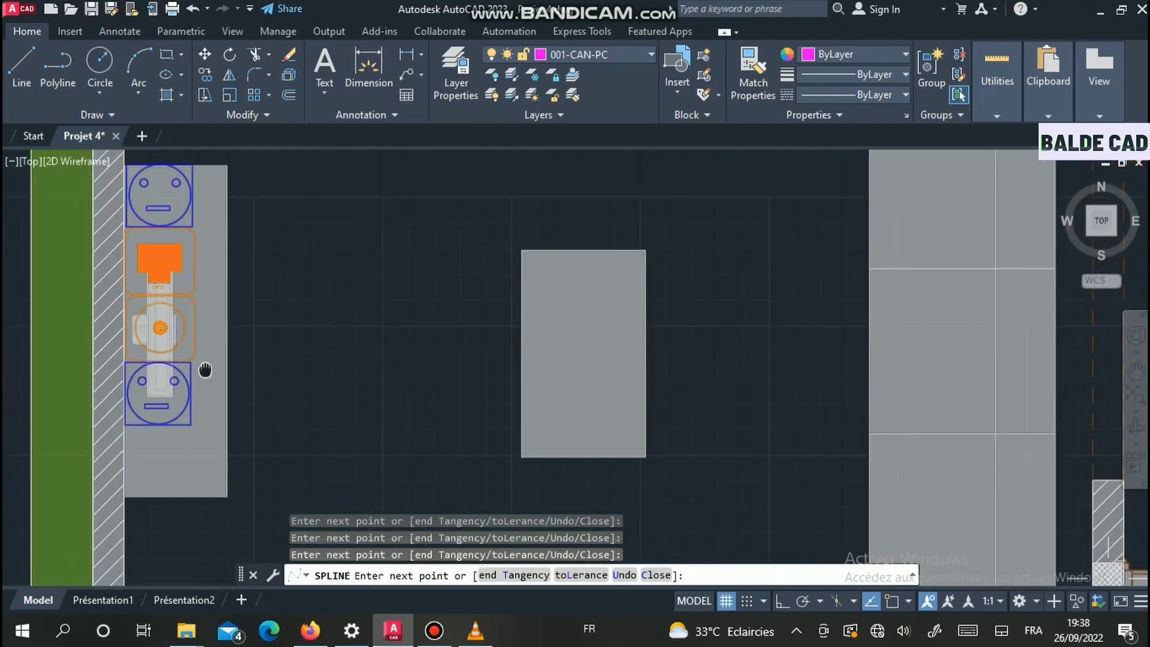
pyautogui.scroll(1, 206, 372)
pyautogui.click(263, 324)
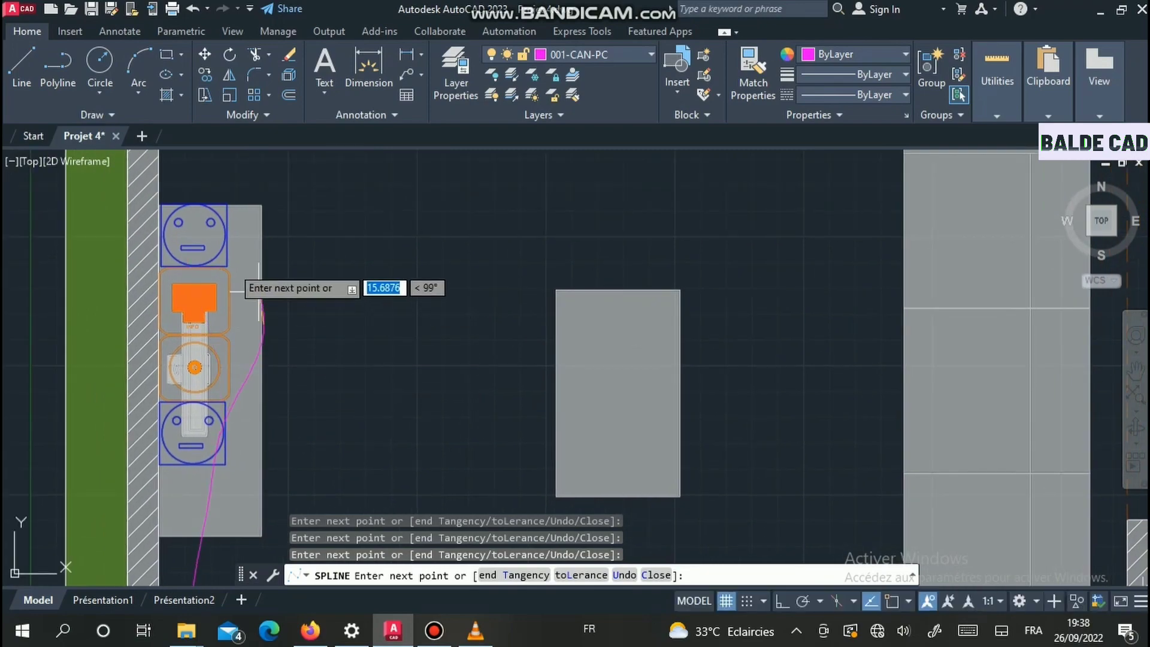
# - Carry the spline out of the living room and across the hallway to the socket on the upper-left bedroom's wall
pyautogui.scroll(-8, 220, 229)
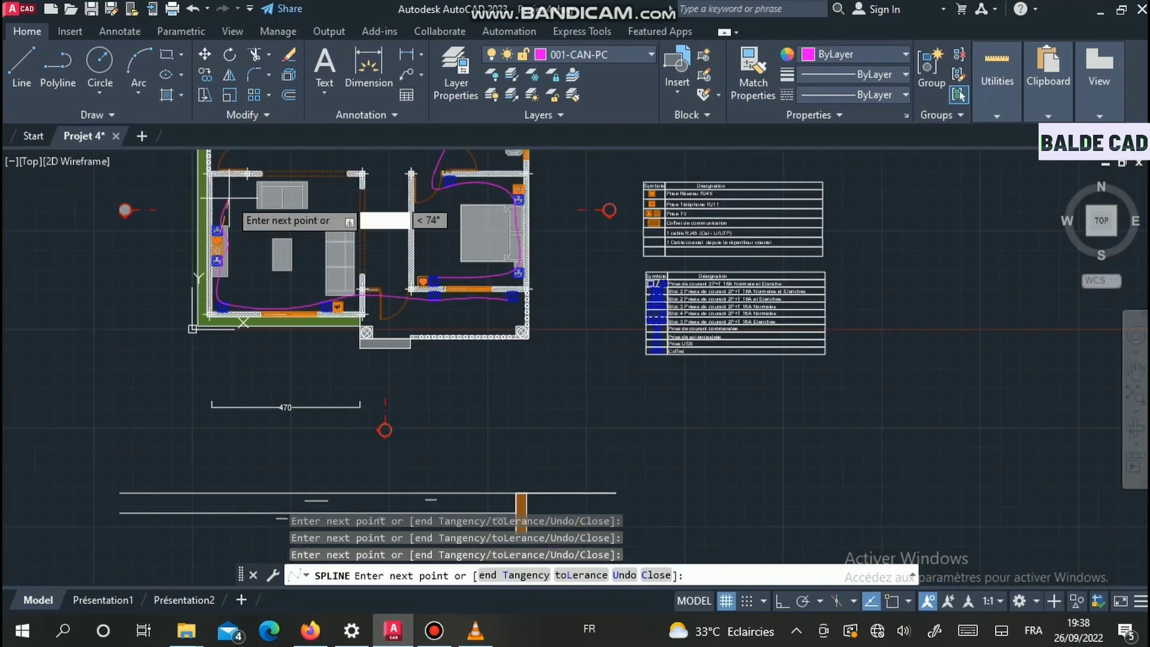
pyautogui.moveTo(296, 199); pyautogui.dragTo(235, 404, button='middle')
pyautogui.scroll(4, 204, 339)
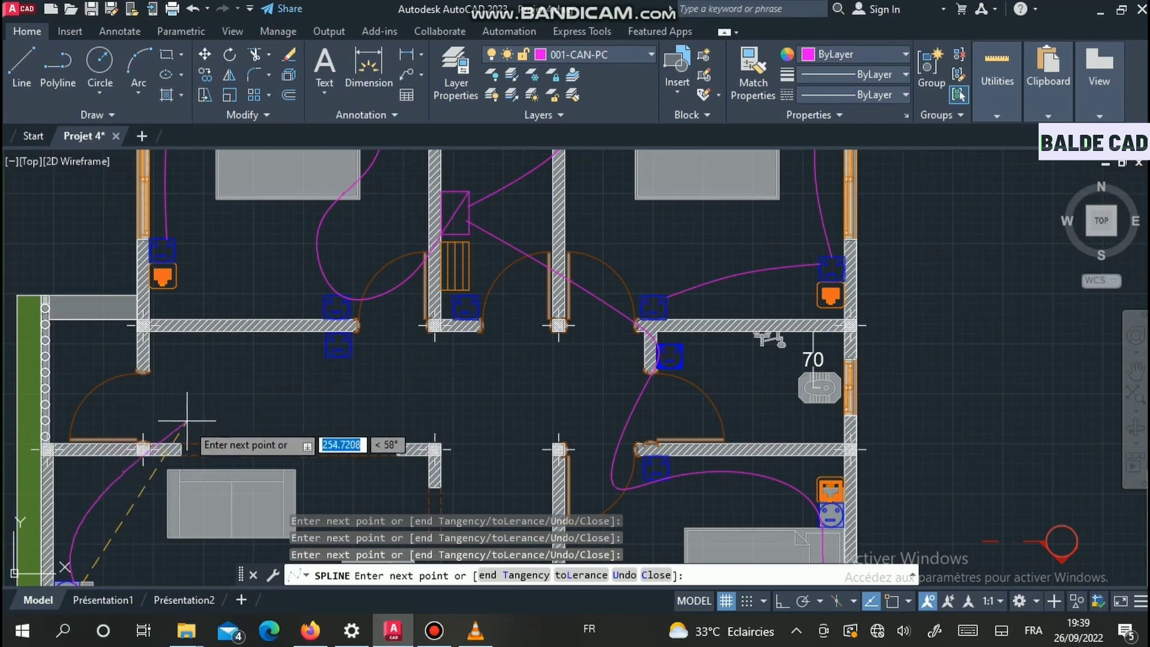
pyautogui.scroll(4, 335, 383)
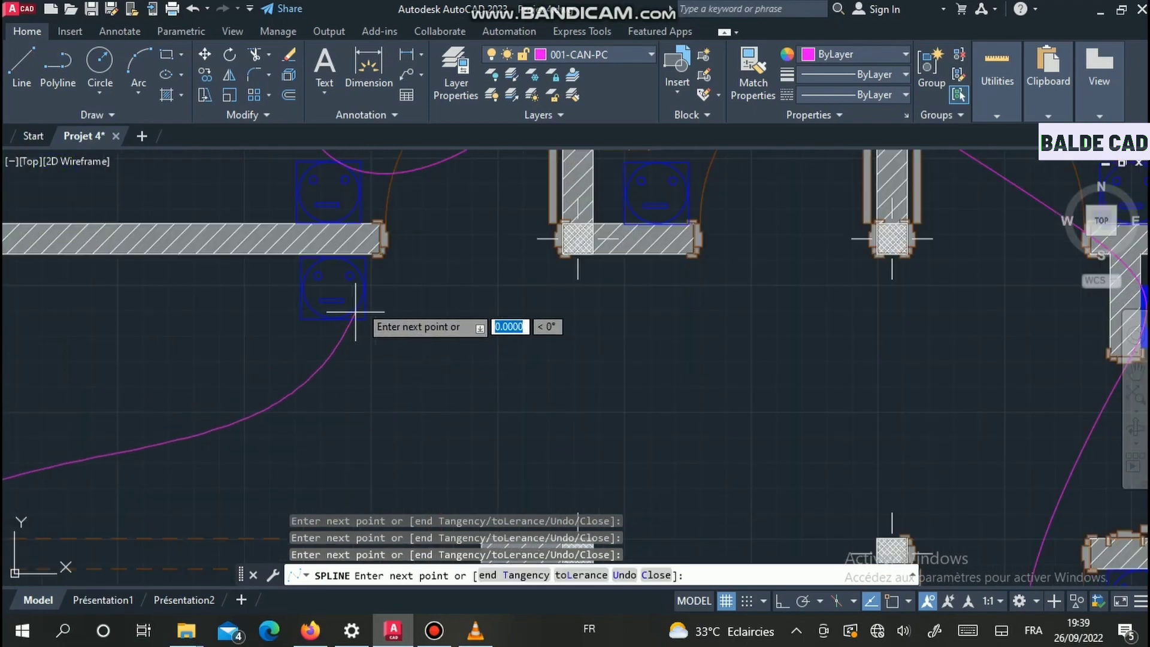
# - Route the spline past the socket below the communication box, curve it up to the electrical cabinet and end it there
pyautogui.scroll(-4, 359, 305)
pyautogui.scroll(-5, 404, 278)
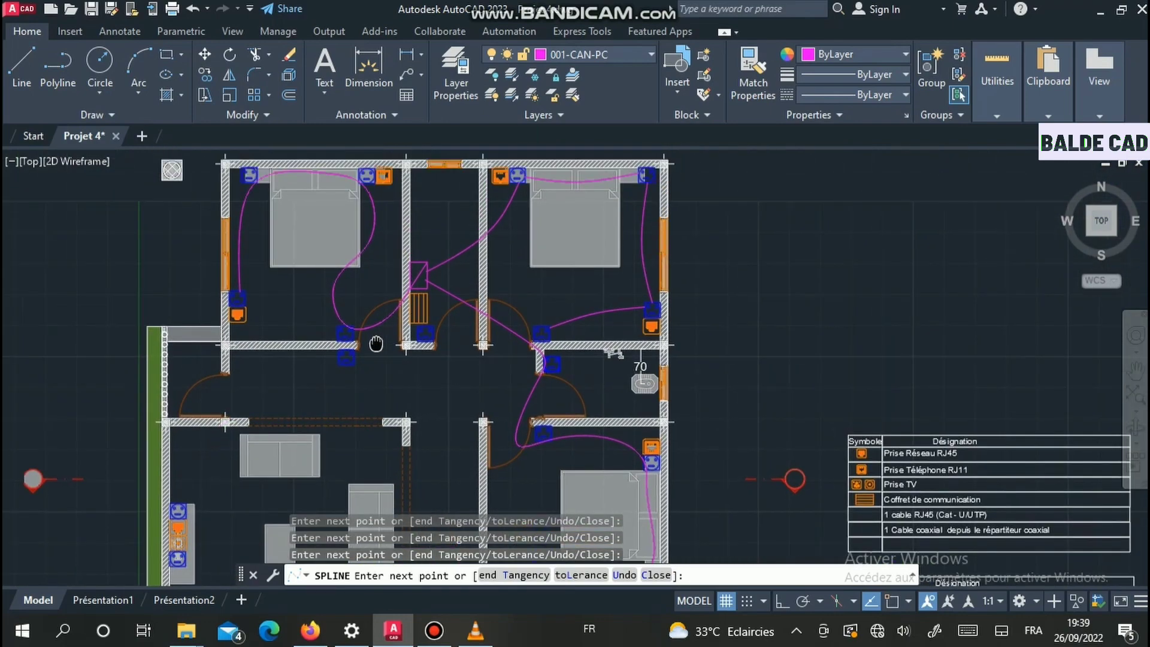
pyautogui.scroll(2, 358, 379)
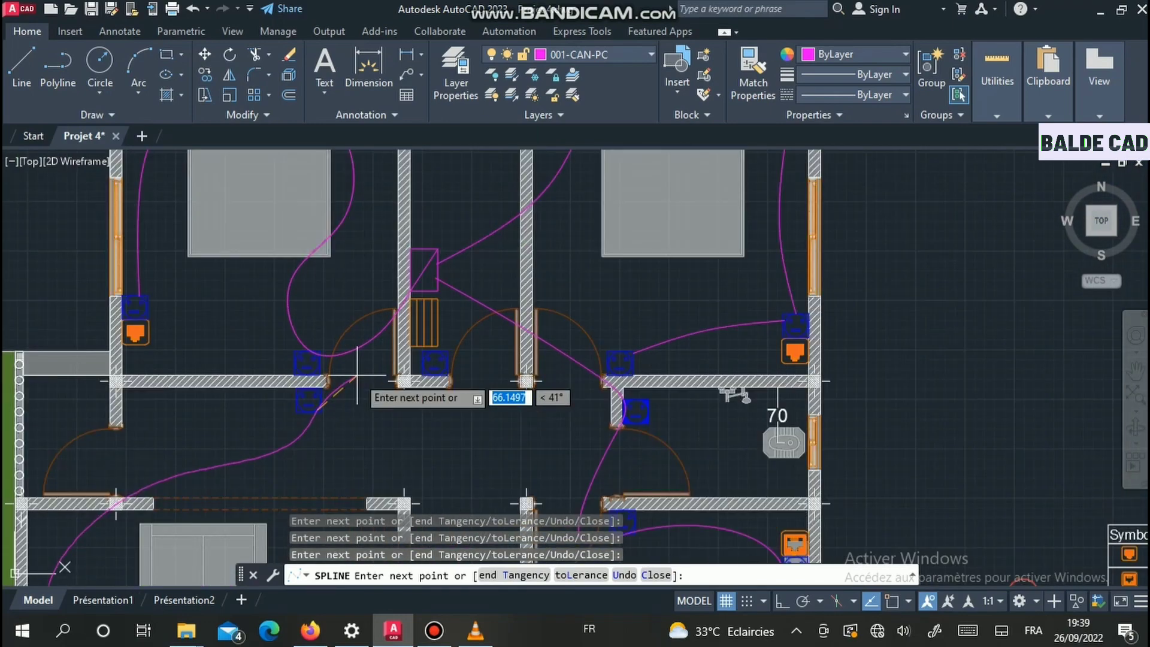
pyautogui.scroll(-2, 359, 383)
pyautogui.scroll(3, 377, 385)
pyautogui.scroll(-1, 416, 370)
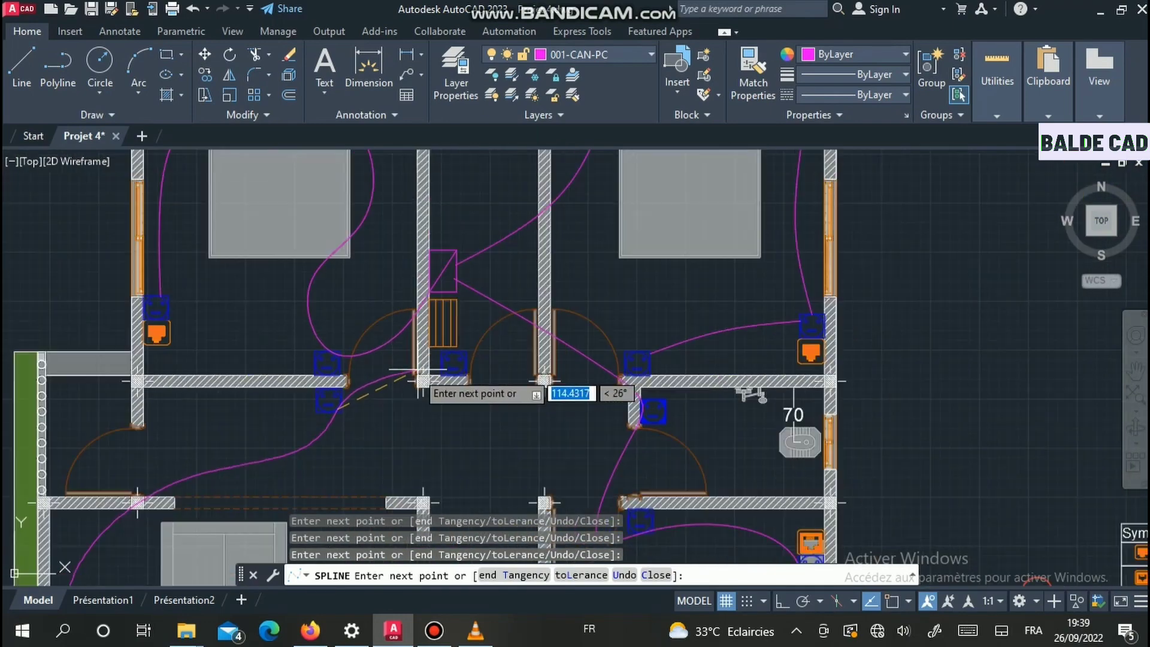
pyautogui.scroll(4, 443, 362)
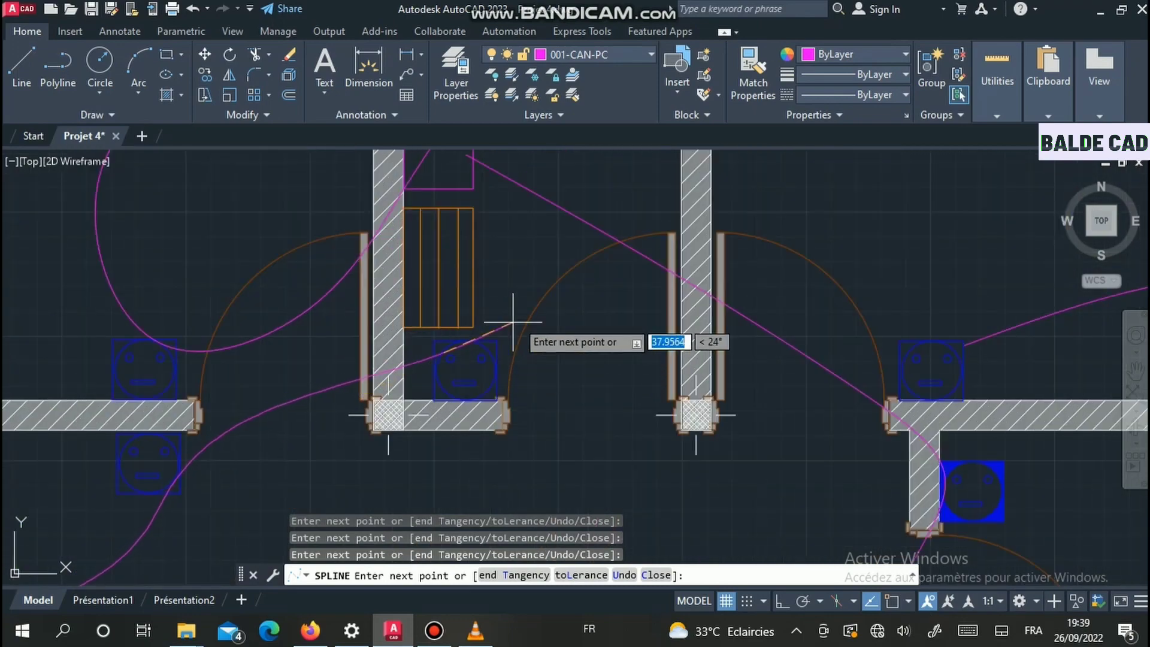
pyautogui.click(513, 303)
pyautogui.scroll(-2, 533, 256)
pyautogui.moveTo(534, 255); pyautogui.dragTo(511, 381, button='middle')
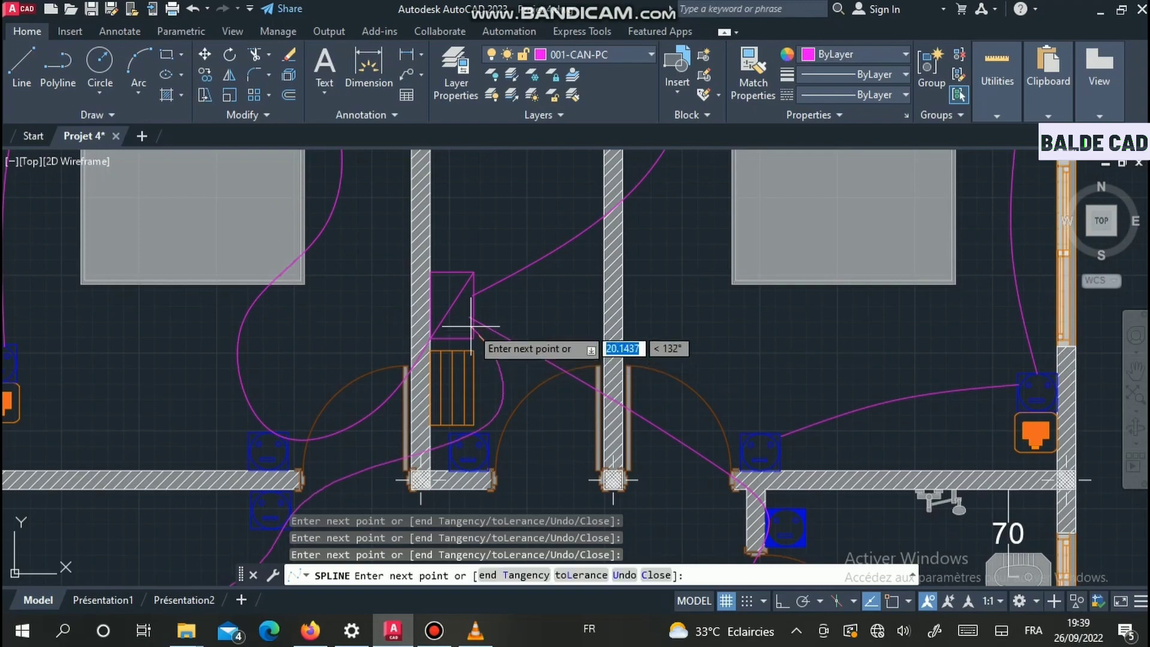
pyautogui.press('Return')
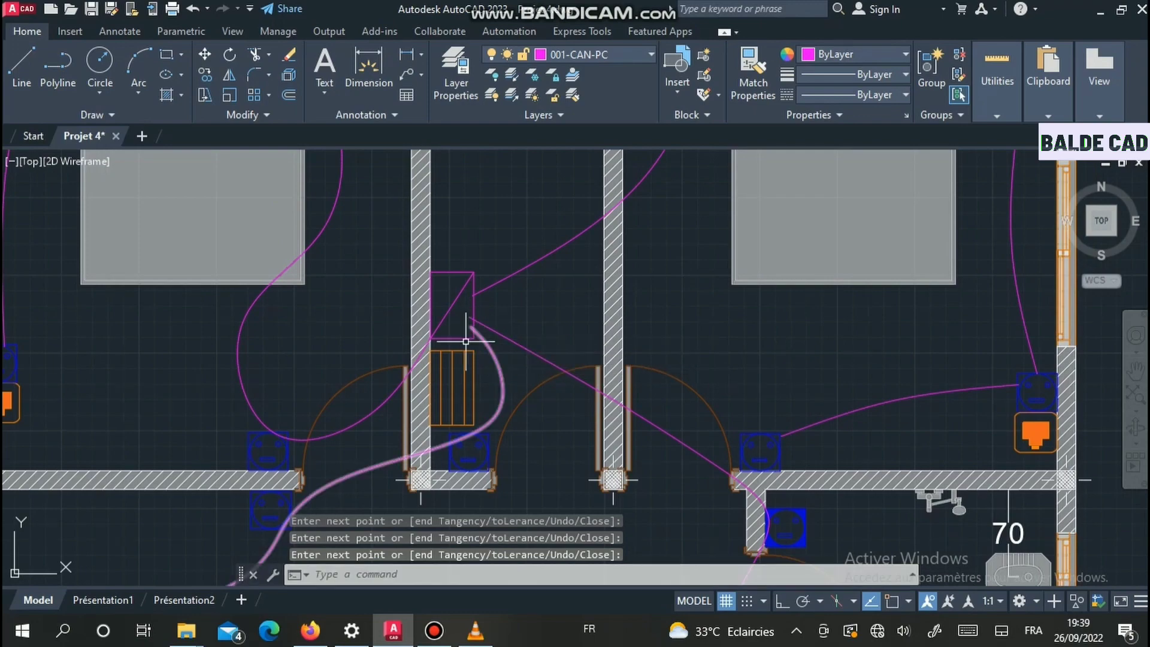
# - Examine the spline wiring from the terrace and living room sockets through the hallway to the electrical cabinet
pyautogui.scroll(-5, 466, 347)
pyautogui.scroll(5, 460, 400)
pyautogui.scroll(-6, 237, 446)
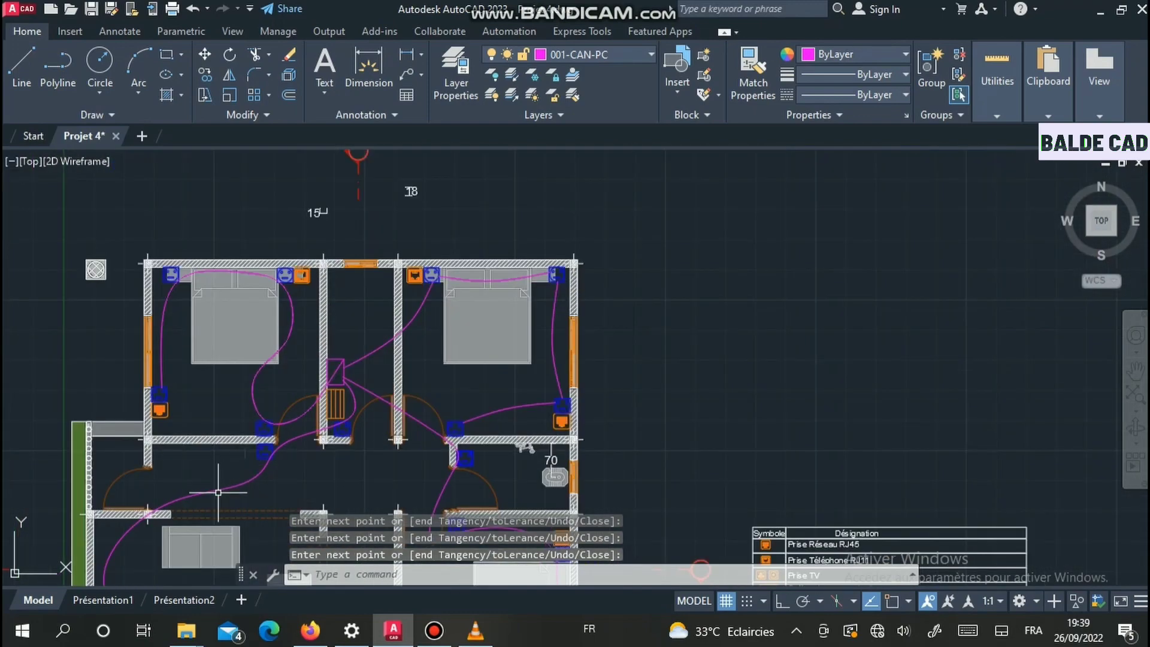
pyautogui.moveTo(228, 484); pyautogui.dragTo(467, 306, button='middle')
pyautogui.scroll(4, 411, 408)
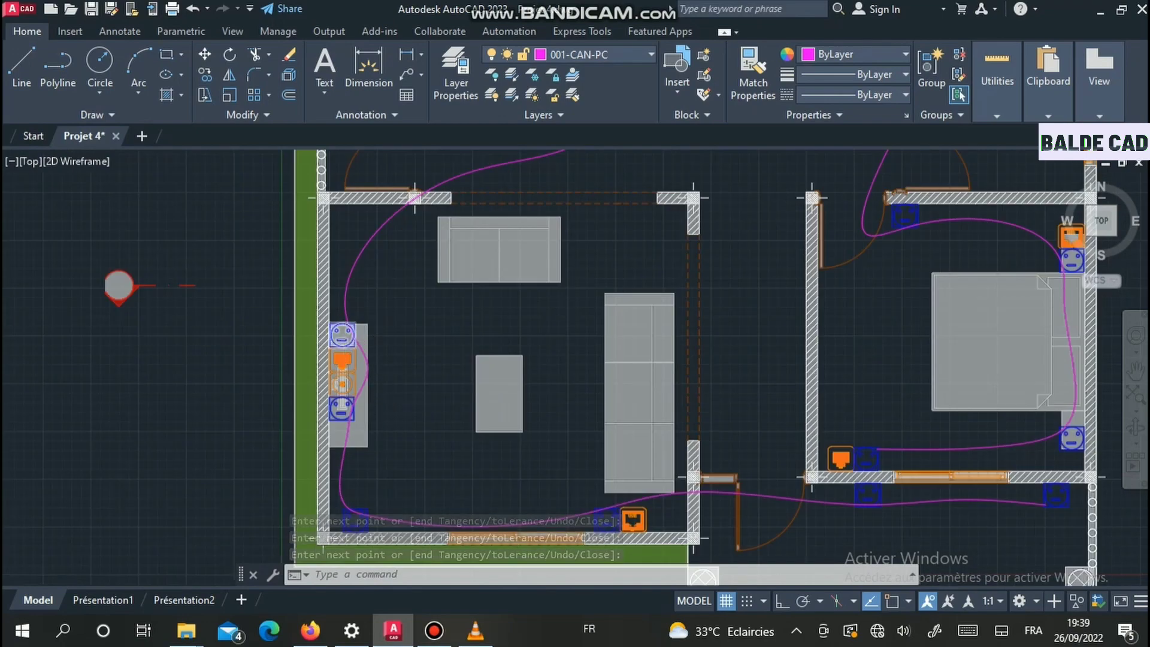
pyautogui.scroll(4, 351, 343)
pyautogui.scroll(-6, 354, 419)
pyautogui.scroll(5, 354, 467)
pyautogui.scroll(-2, 357, 464)
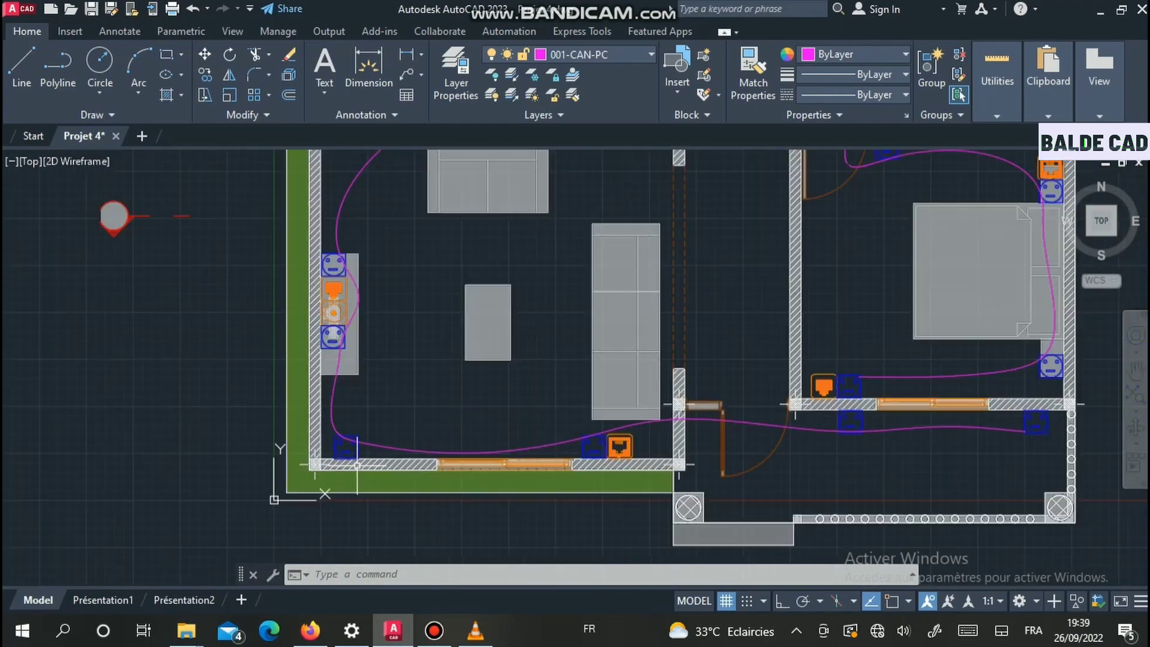
pyautogui.scroll(-2, 357, 464)
pyautogui.moveTo(666, 368)
pyautogui.mouseDown(button='middle')
pyautogui.moveTo(678, 428)
pyautogui.moveTo(643, 487)
pyautogui.mouseUp(button='middle')
pyautogui.scroll(4, 524, 232)
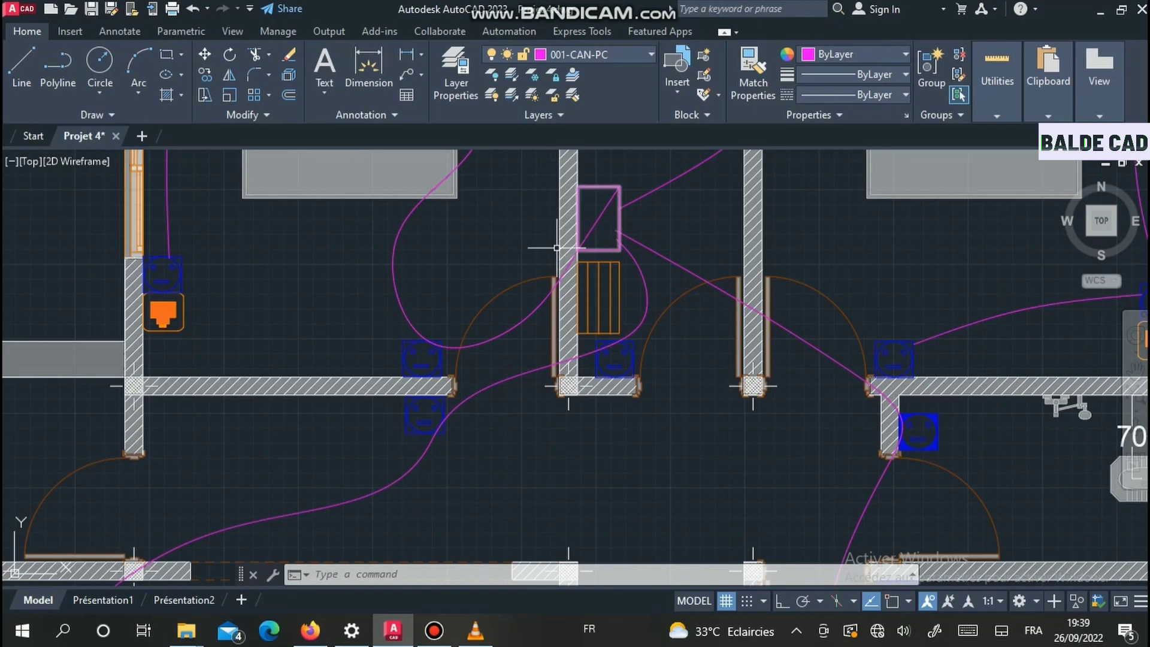
pyautogui.scroll(-5, 647, 242)
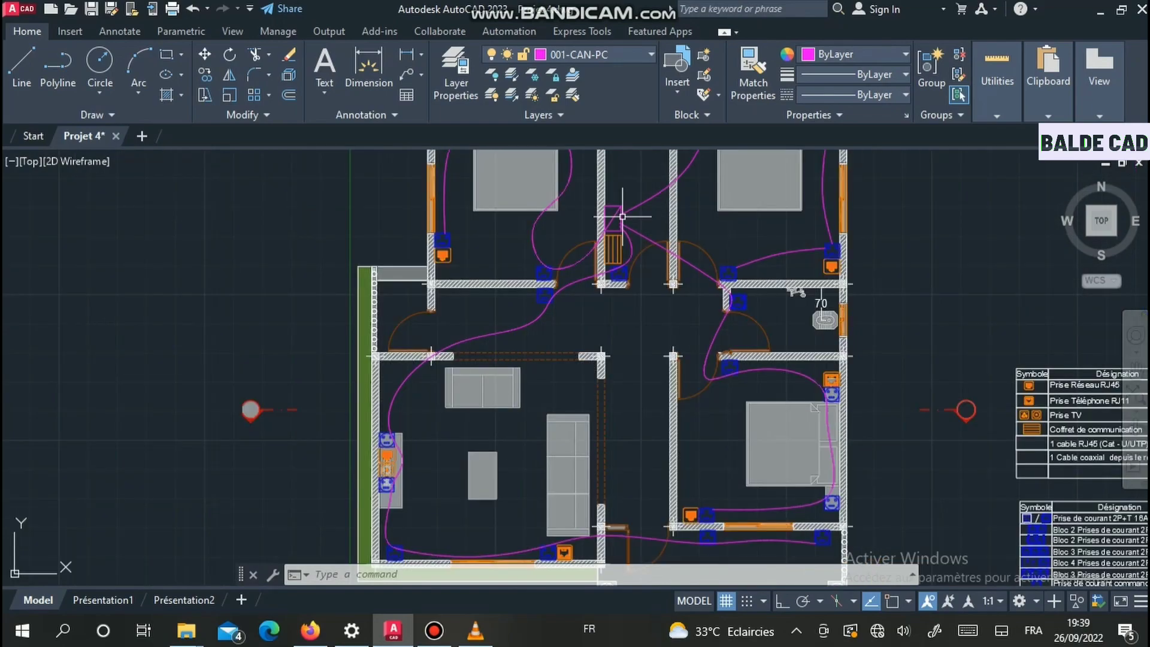